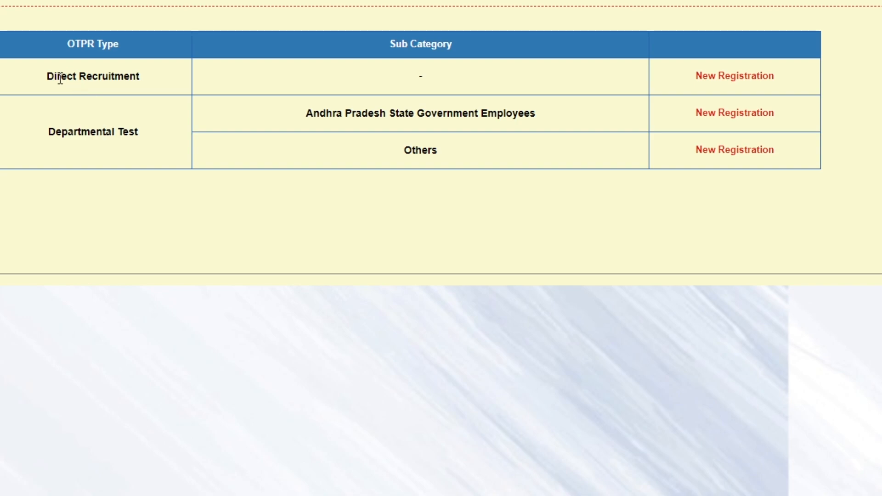
Step: Highlight the Direct Recruitment row in the OTPR Type table
drag(108, 77, 475, 85)
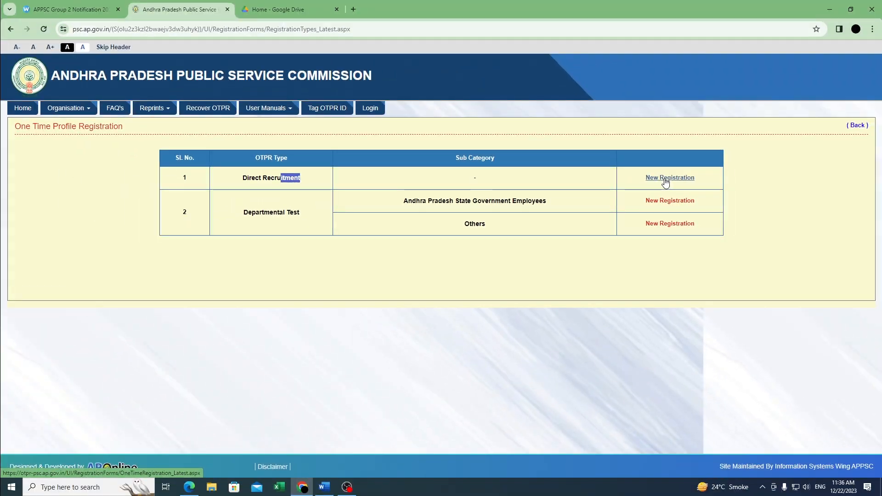
Step: Start a new Direct Recruitment registration and expand its Schooling Details section
click(666, 181)
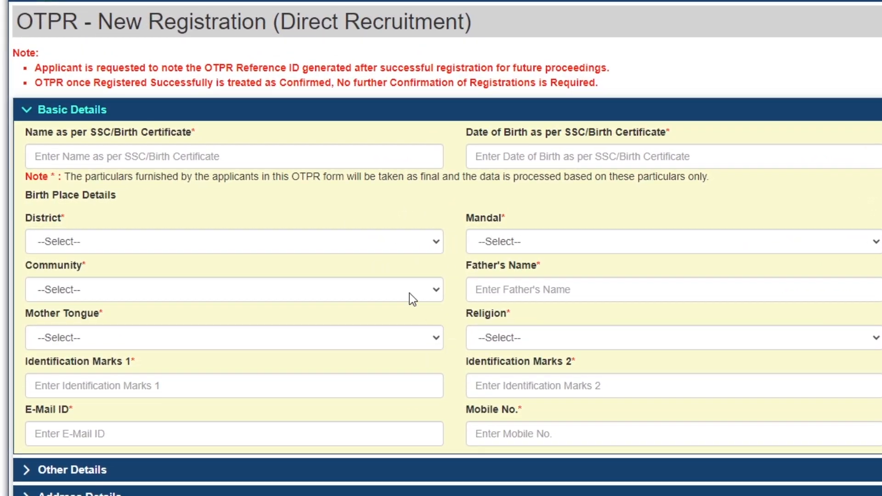
scroll(169, 305, down, 1)
scroll(170, 305, down, 3)
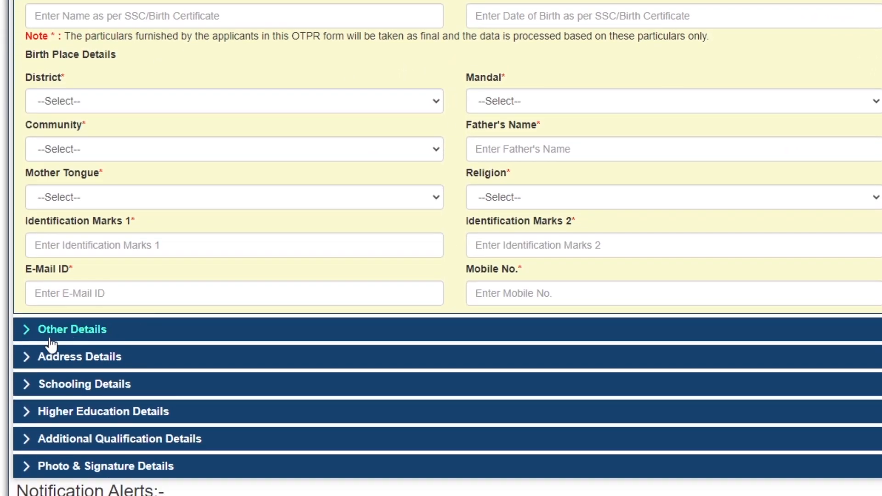
click(75, 385)
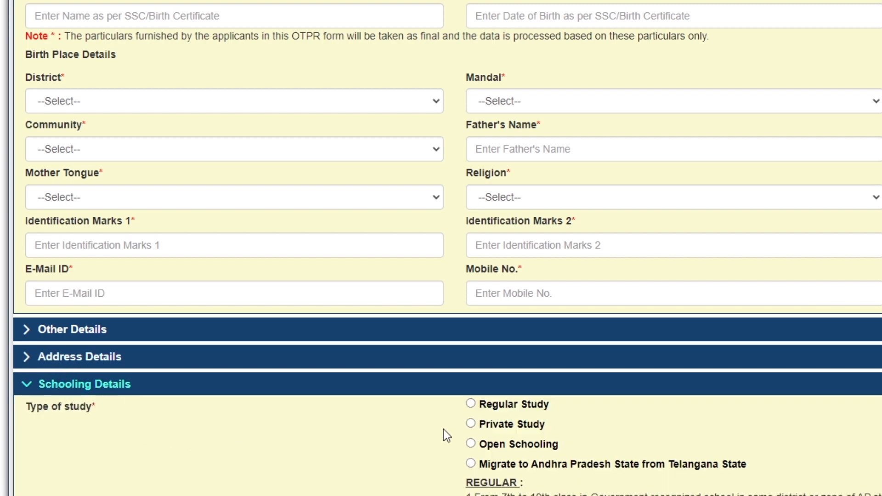
scroll(443, 430, down, 10)
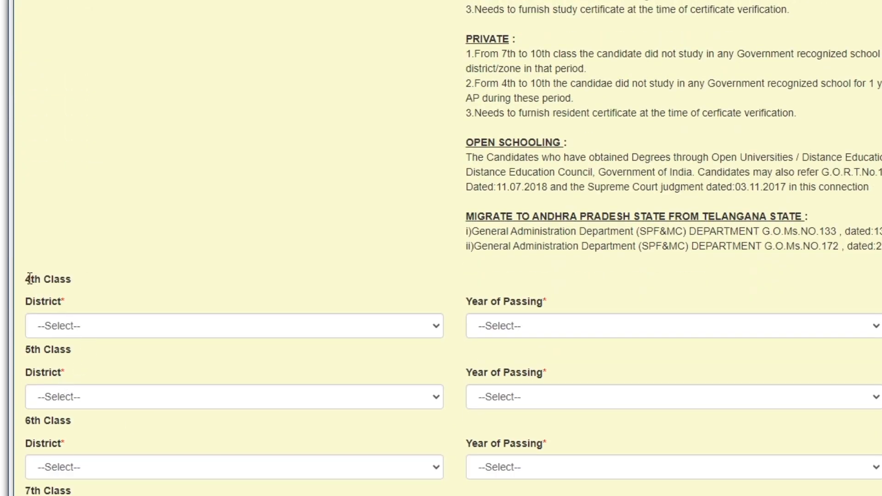
drag(30, 279, 101, 291)
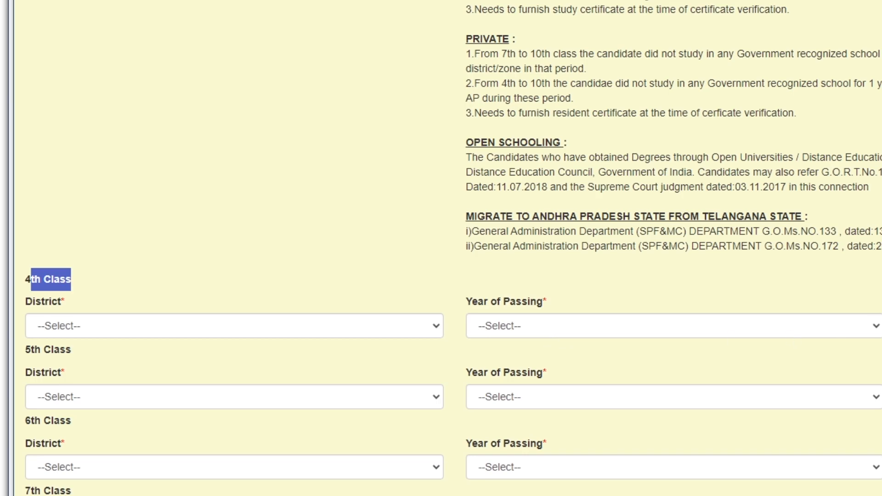
scroll(657, 362, down, 2)
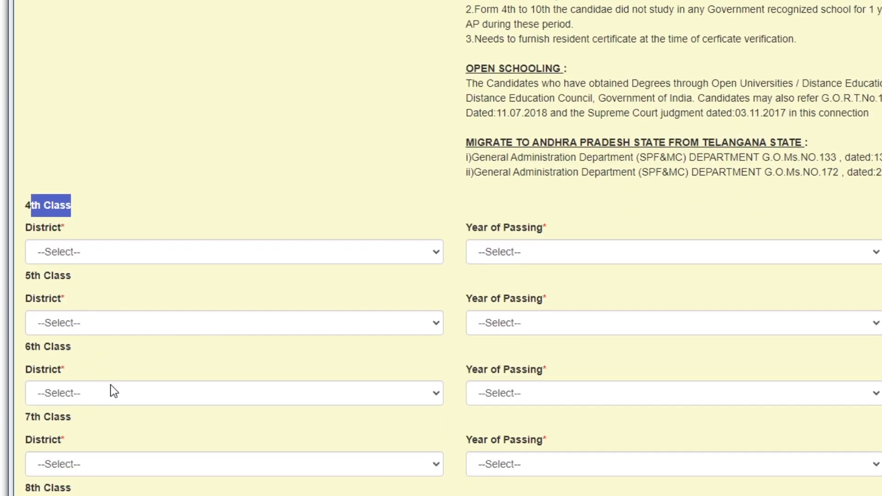
scroll(244, 455, down, 4)
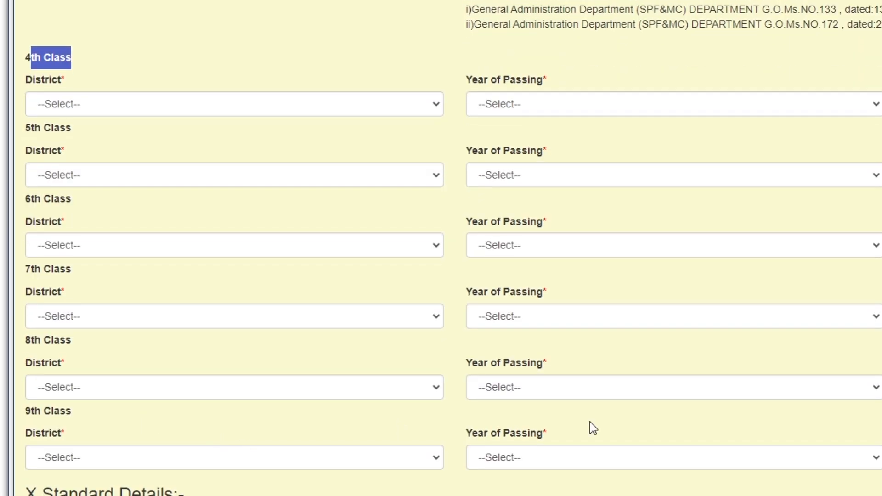
scroll(643, 432, down, 7)
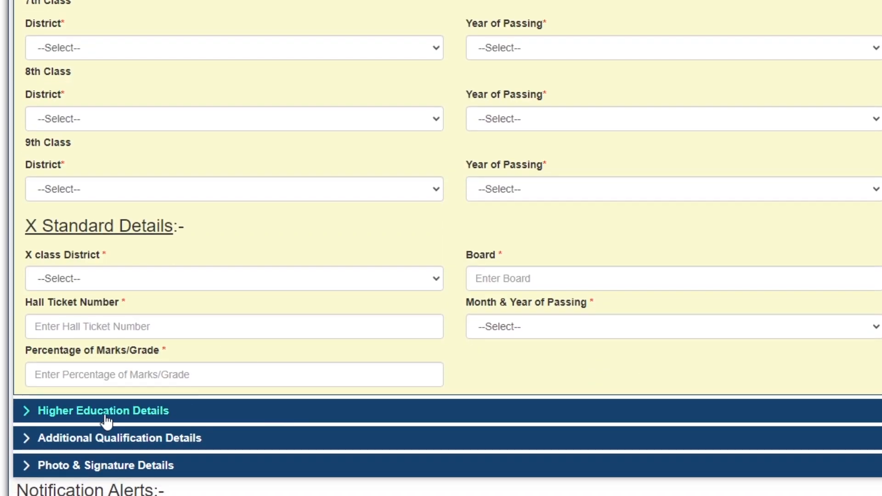
Step: Expand the Higher Education, Additional Qualification and Photo & Signature Details sections
click(232, 413)
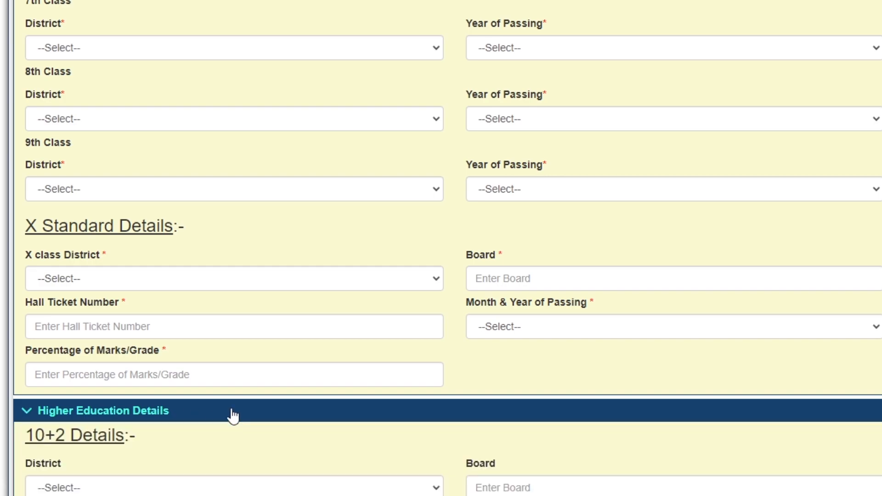
scroll(154, 382, down, 5)
scroll(52, 224, down, 5)
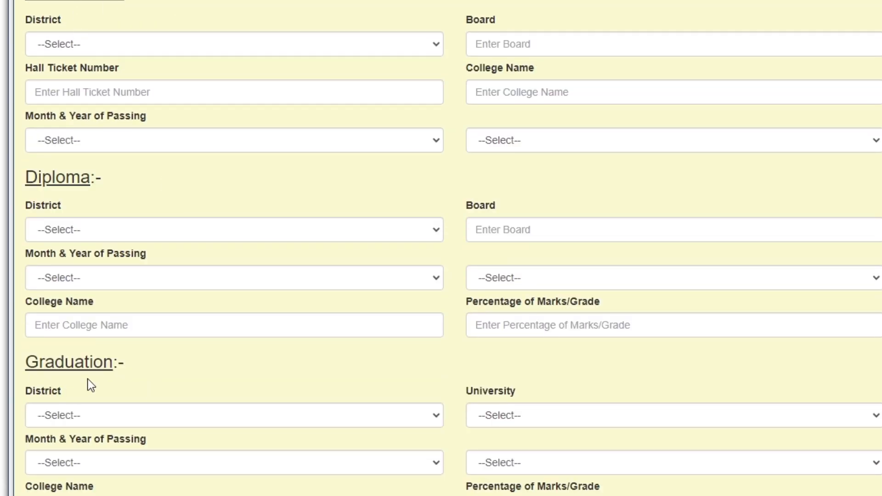
scroll(99, 400, down, 5)
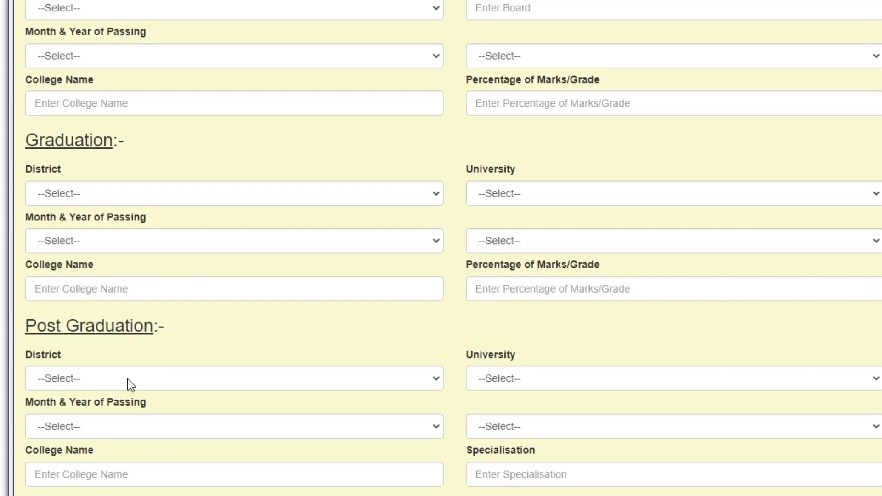
scroll(128, 384, down, 3)
scroll(126, 410, down, 3)
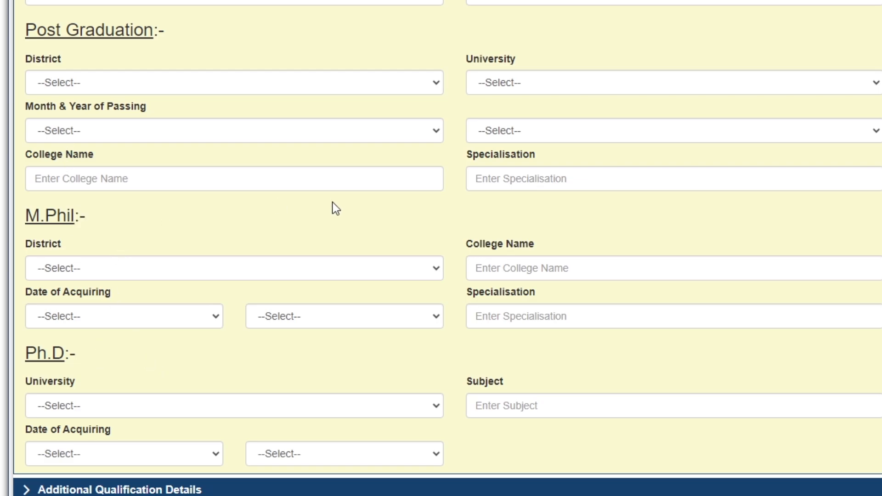
scroll(331, 207, up, 10)
scroll(328, 208, down, 11)
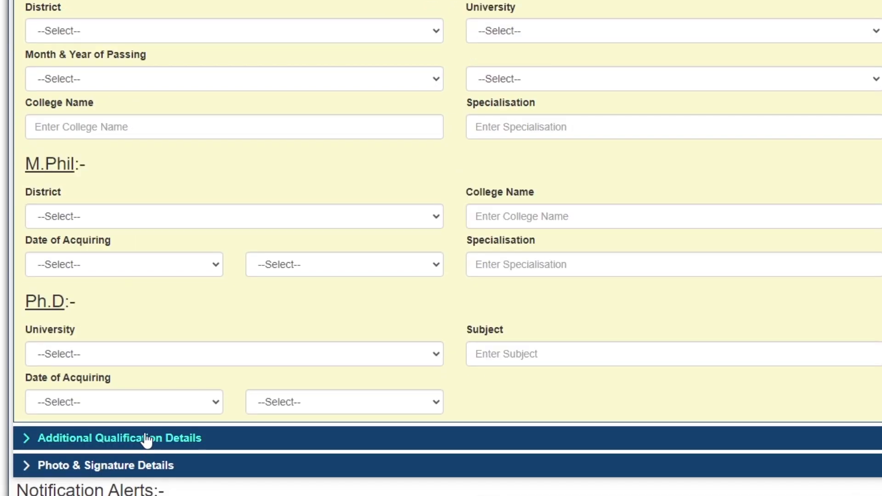
click(191, 437)
scroll(265, 457, down, 1)
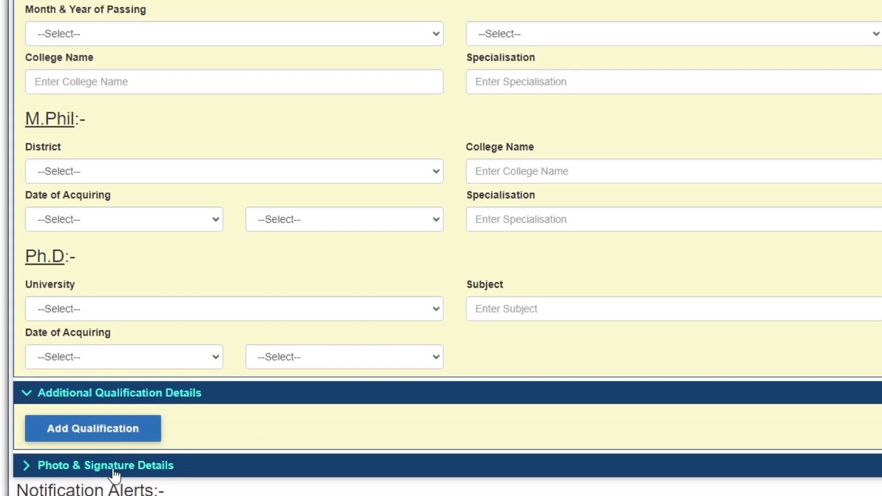
click(99, 466)
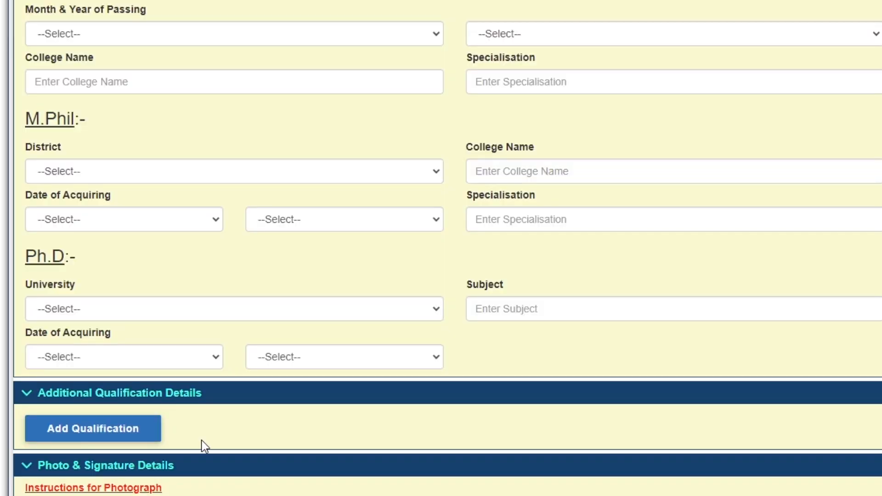
scroll(203, 445, down, 4)
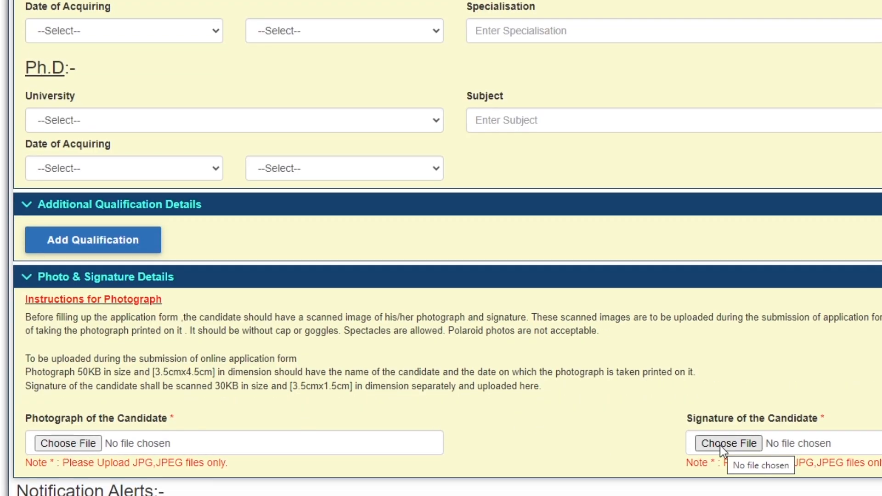
drag(77, 374, 133, 372)
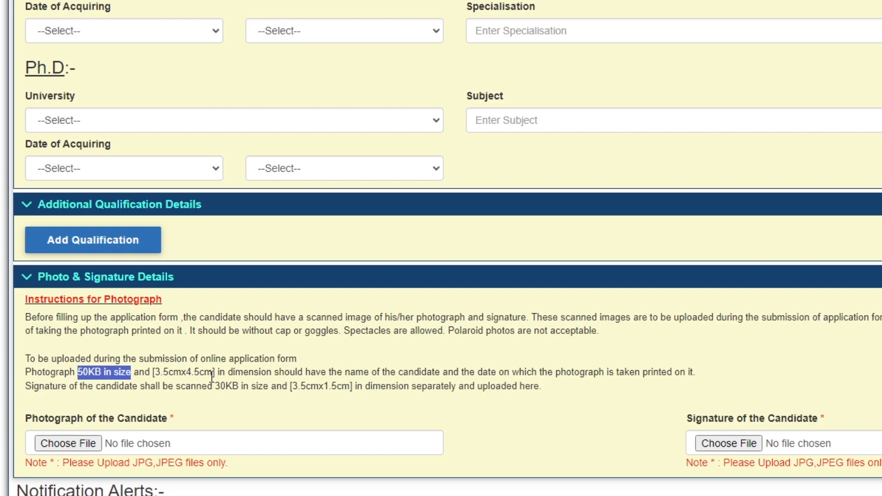
drag(213, 372, 153, 372)
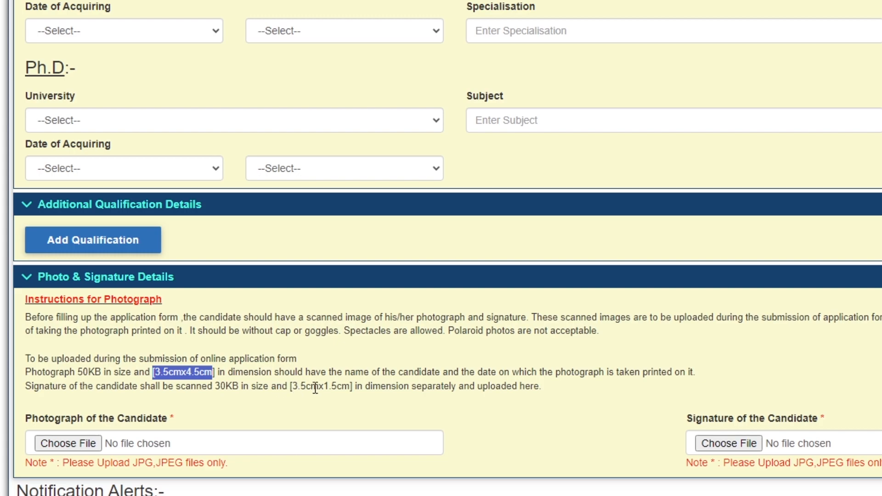
drag(352, 386, 215, 387)
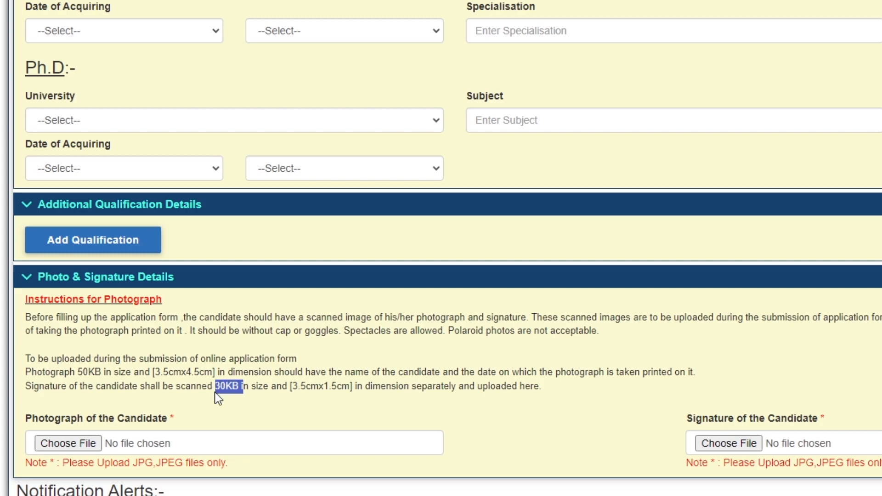
click(270, 398)
Step: Enter the candidate's full name in the Basic Details section
scroll(486, 366, up, 20)
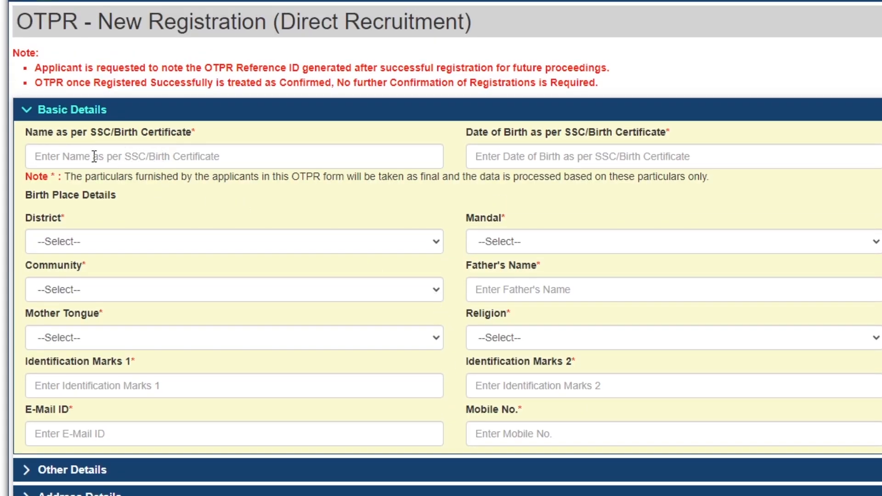
click(137, 159)
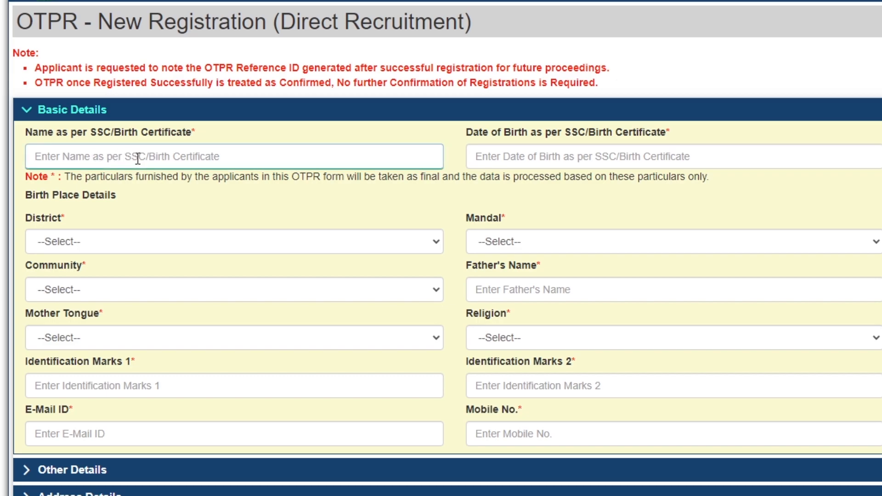
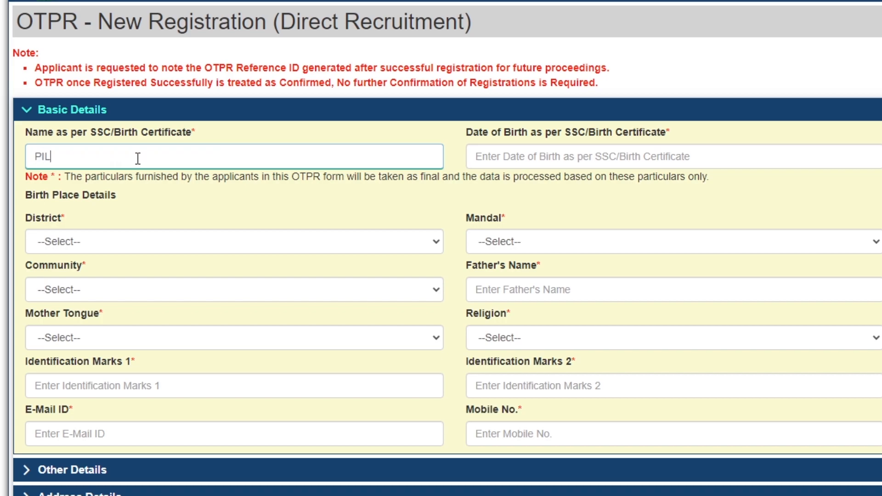
key(Home)
key(Right)
key(Right)
key(Right)
key(Right)
key(Right)
key(Right)
key(Right)
key(Right)
key(Right)
key(Right)
key(Tab)
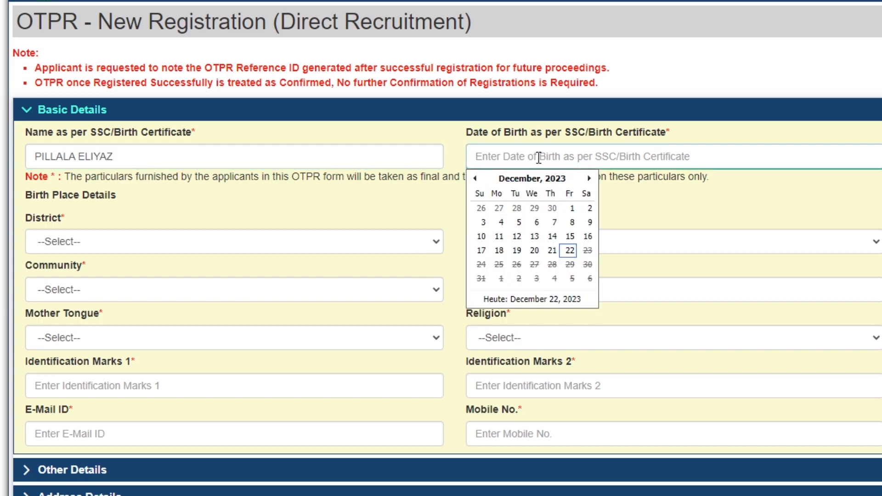
click(558, 179)
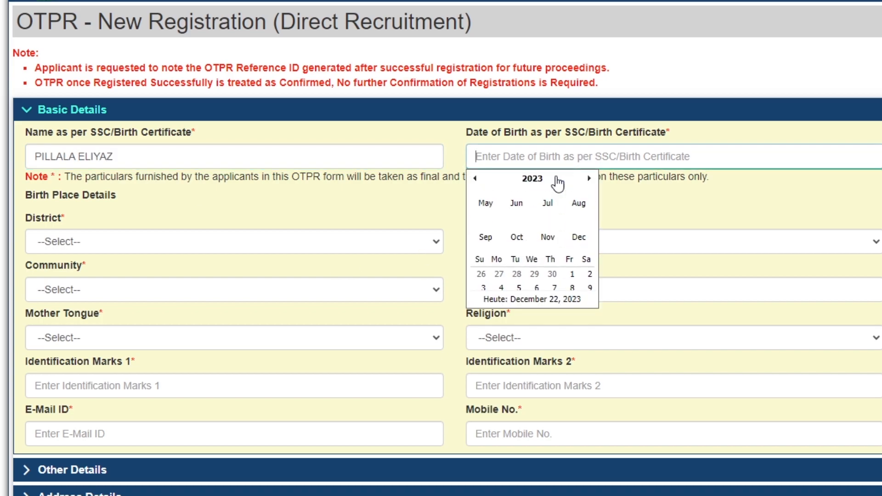
click(533, 179)
click(475, 179)
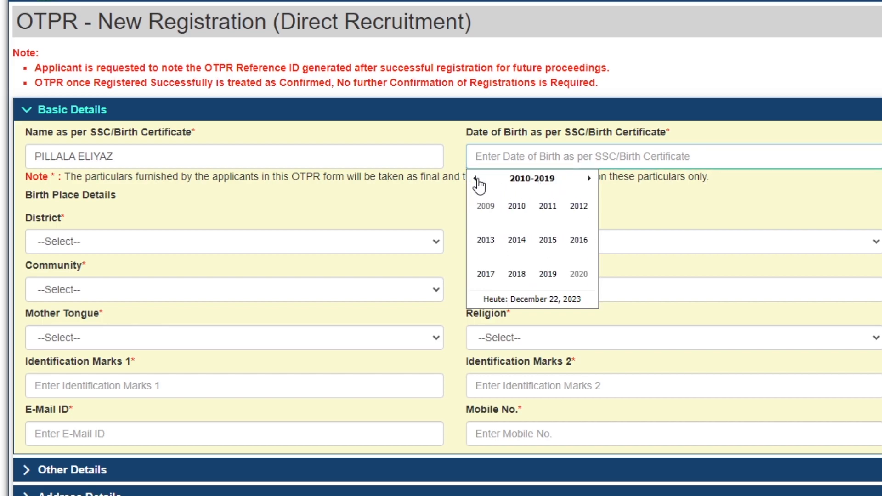
click(476, 181)
click(477, 180)
click(475, 179)
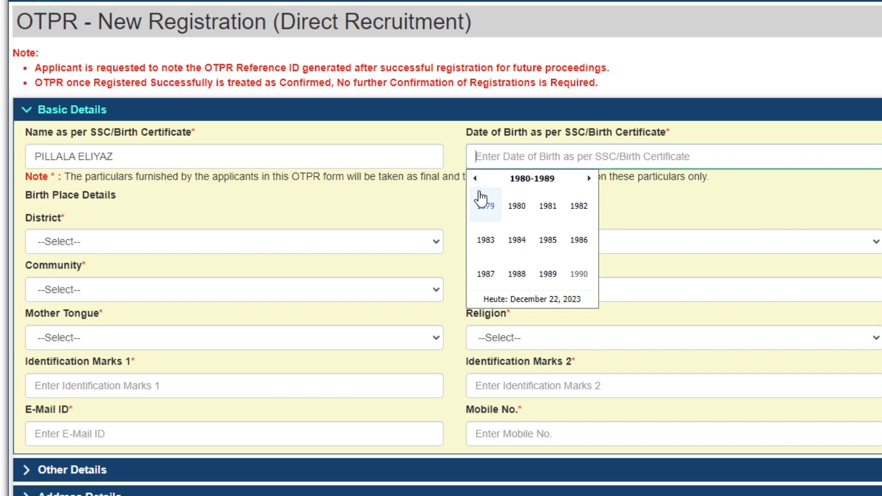
click(579, 240)
click(486, 241)
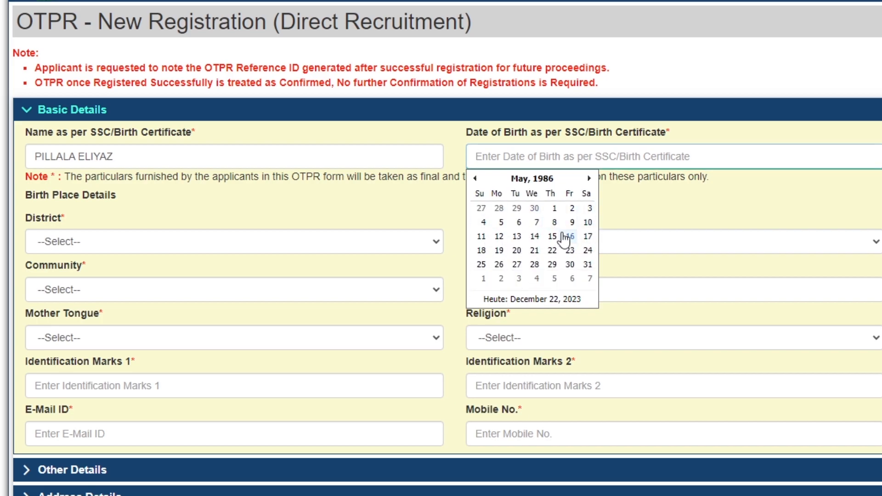
click(572, 223)
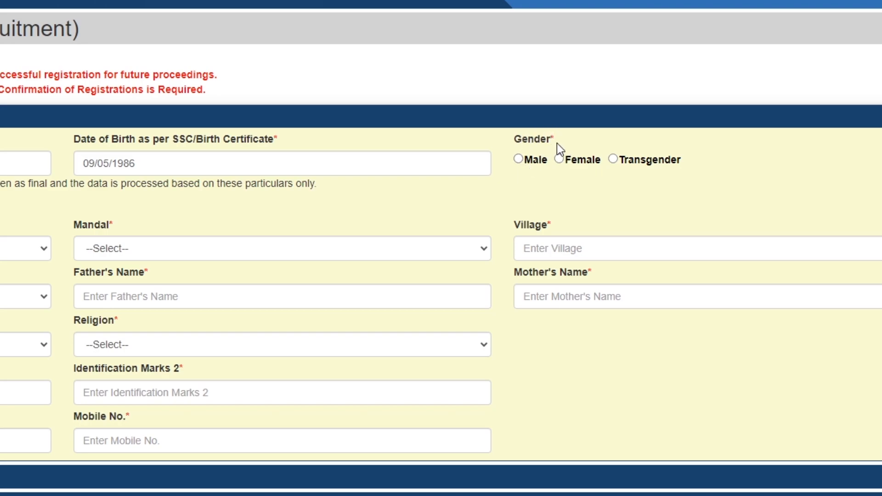
Step: Set the birth district to Anantapur
drag(550, 138, 556, 137)
click(109, 248)
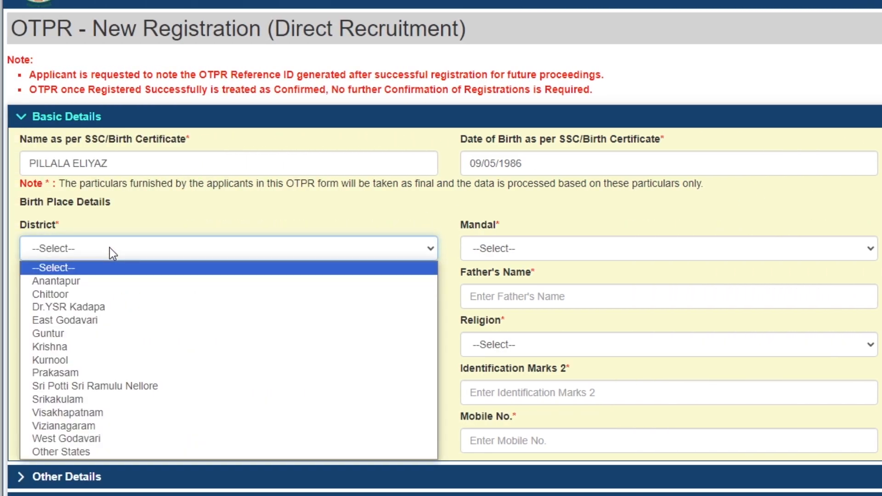
key(s)
key(s)
key(s)
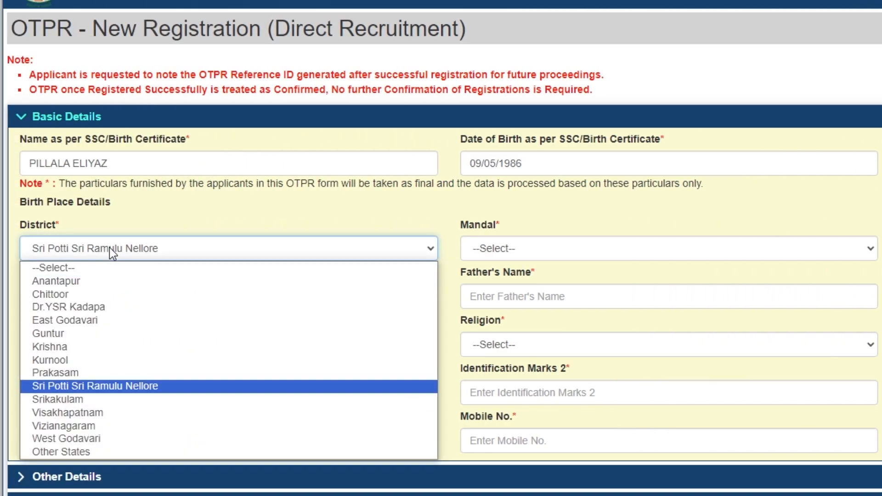
key(s)
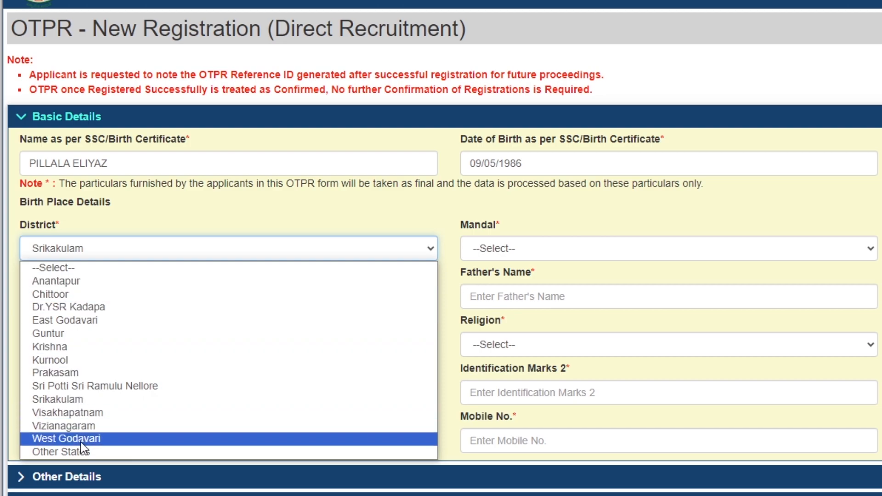
key(s)
key(s)
key(s)
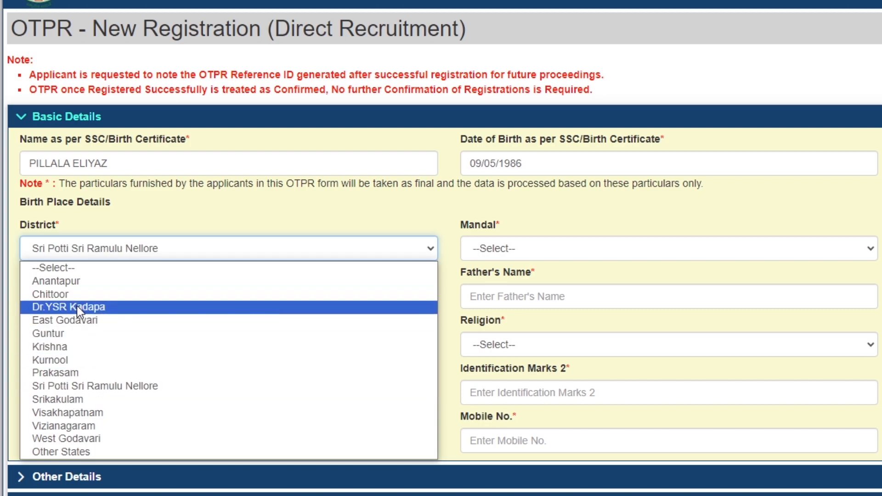
key(s)
key(s)
key(s)
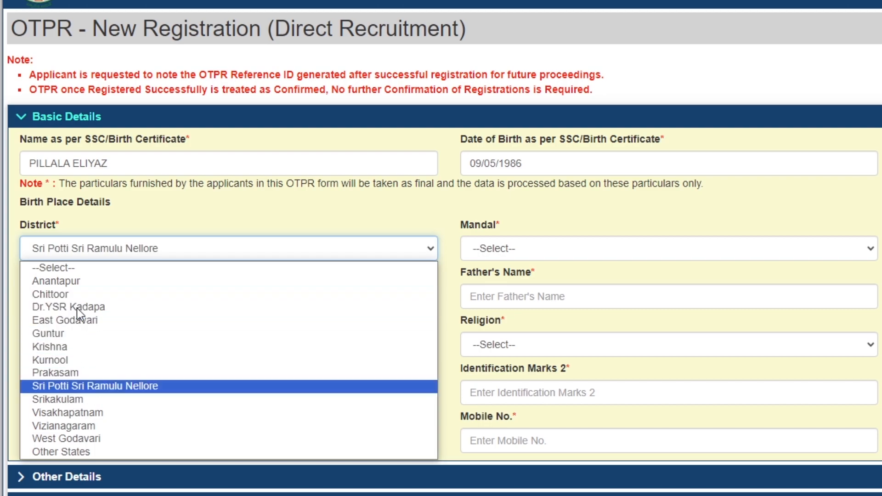
click(76, 281)
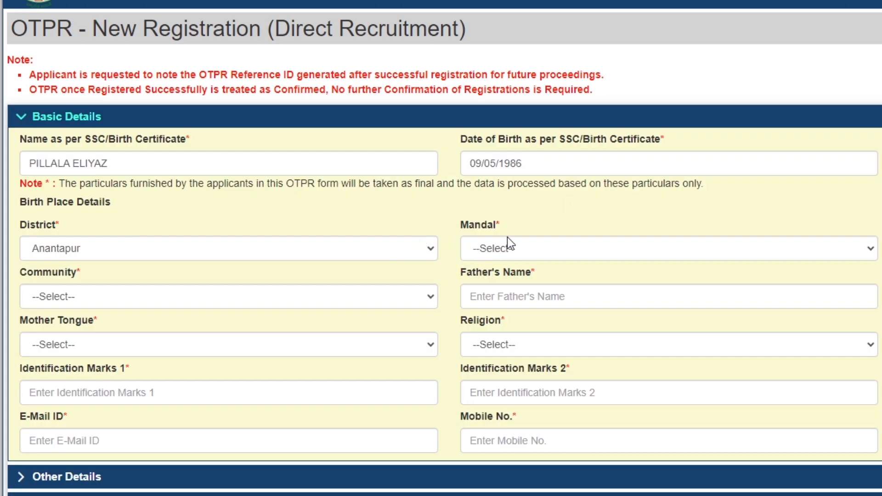
Step: Set the birth mandal to Gorantla and the village to GORANTLA
click(529, 248)
key(g)
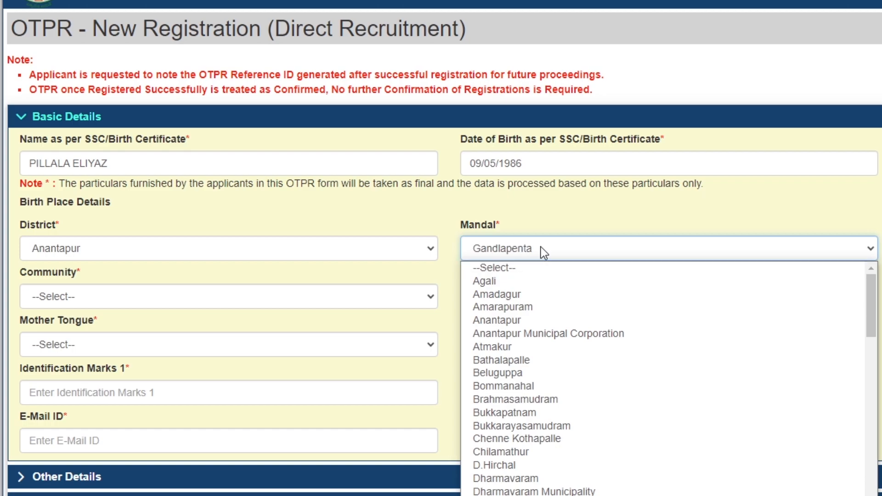
key(o)
key(Down)
key(Down)
key(Return)
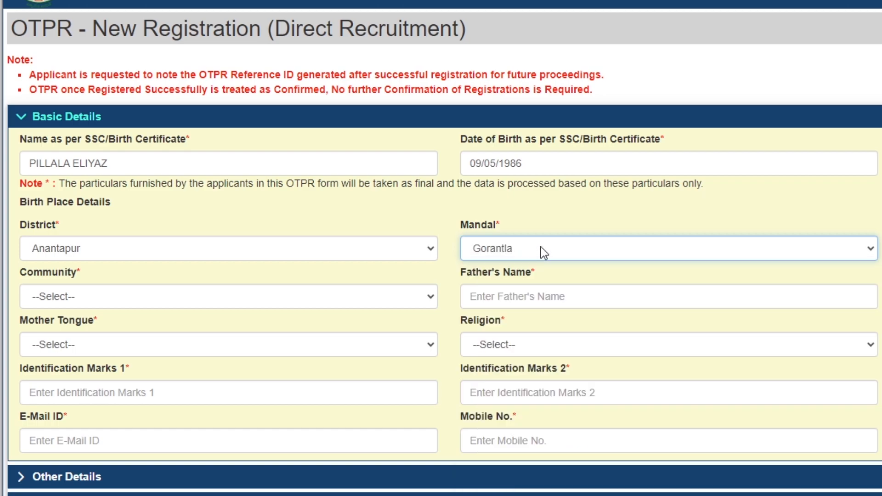
click(842, 248)
text(GORANTLA)
key(Tab)
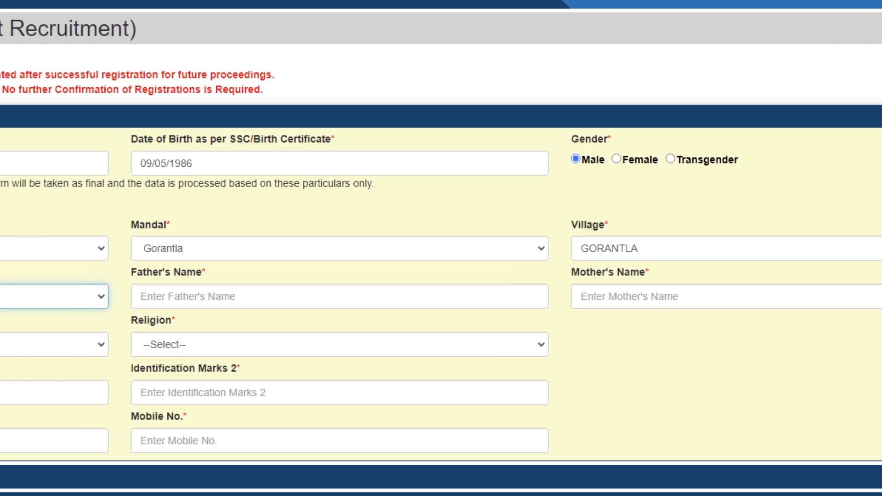
click(55, 297)
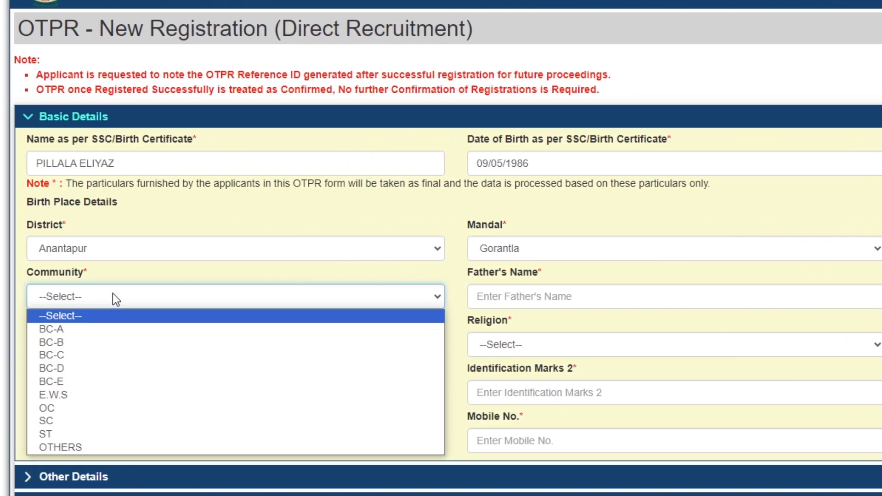
Step: Set community to E.W.S and enter the father's name
click(88, 395)
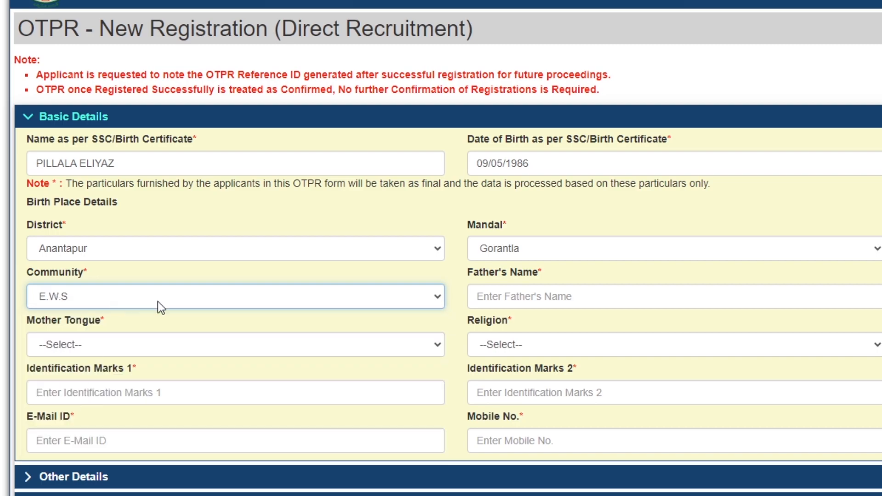
click(495, 291)
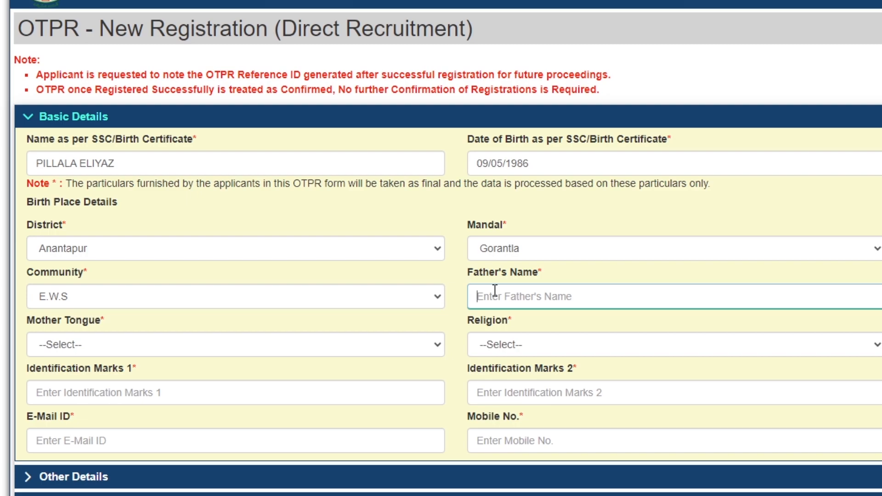
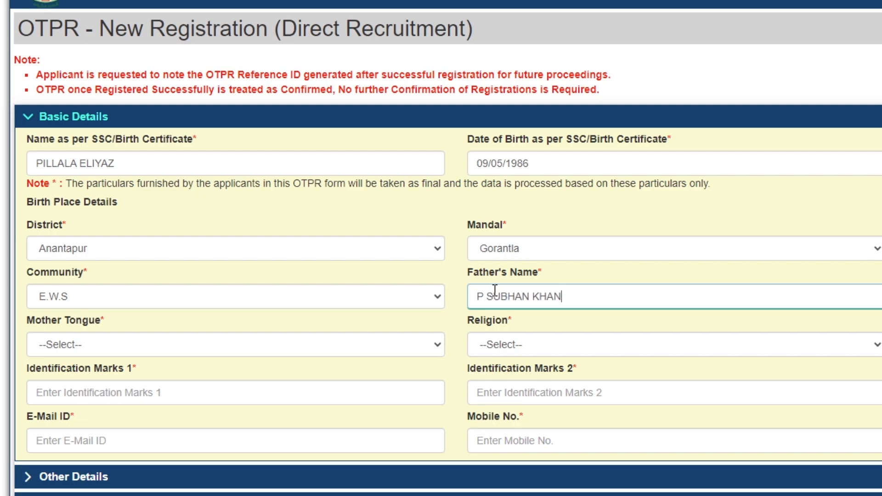
key(Home)
key(Right)
key(Right)
key(Home)
key(Right)
key(Right)
key(Right)
key(Right)
key(Right)
key(Right)
key(Right)
key(Right)
Step: Enter the mother's name and choose Telugu as mother tongue
key(Tab)
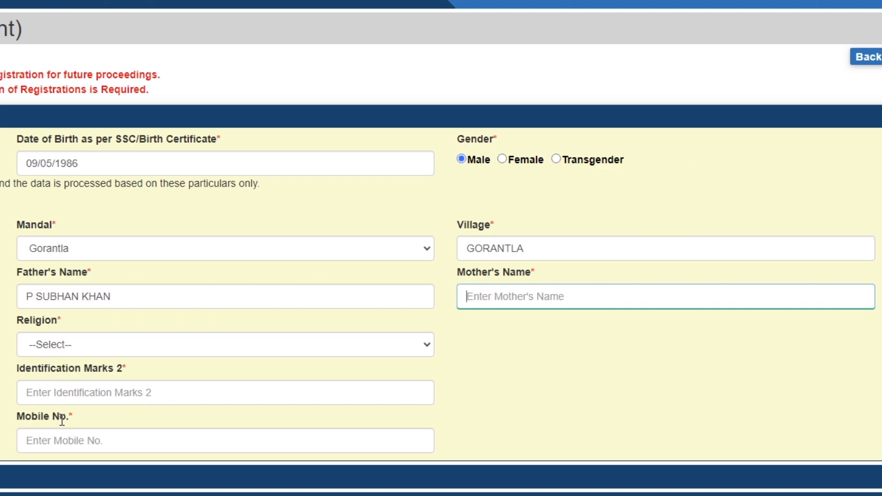
text(P MUMTAZ)
key(Tab)
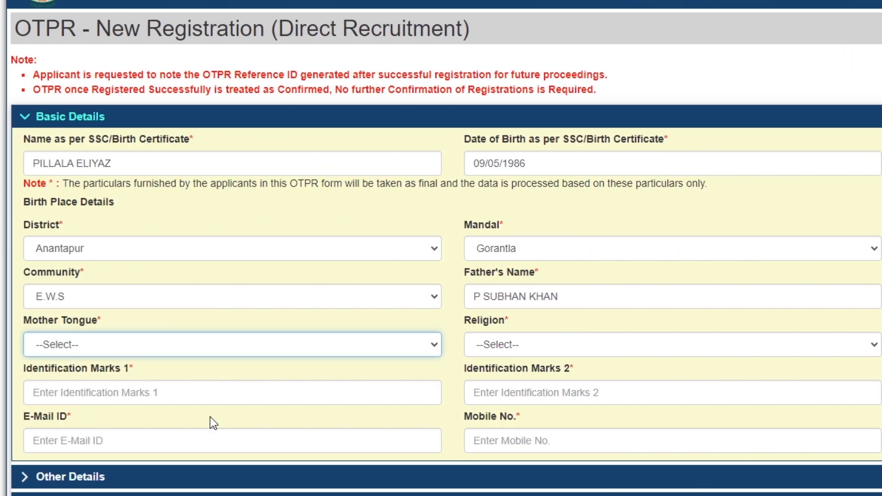
click(94, 345)
key(t)
key(t)
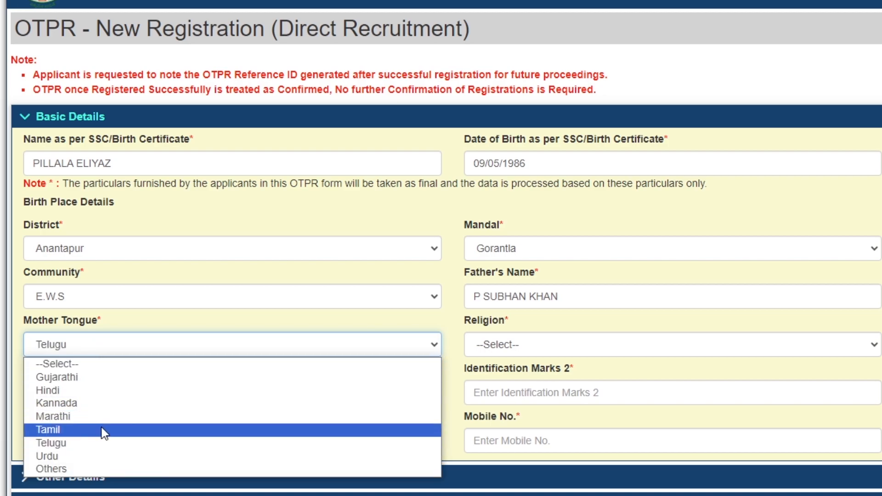
click(65, 444)
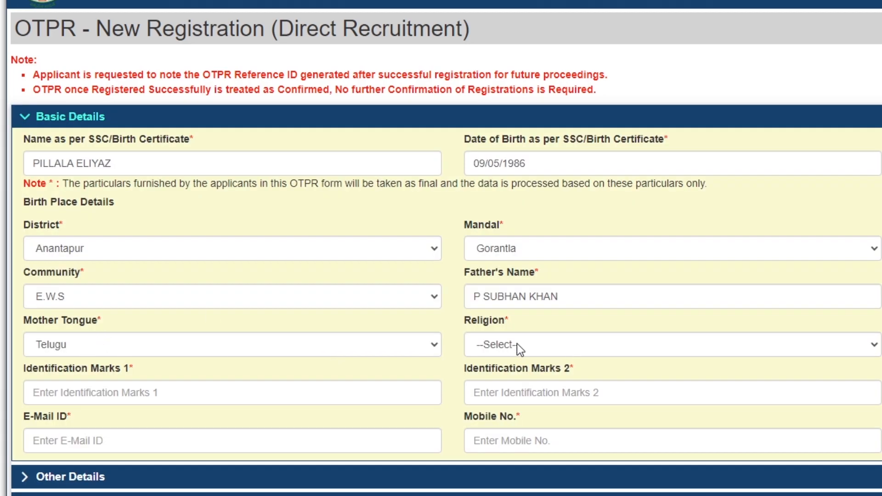
click(496, 347)
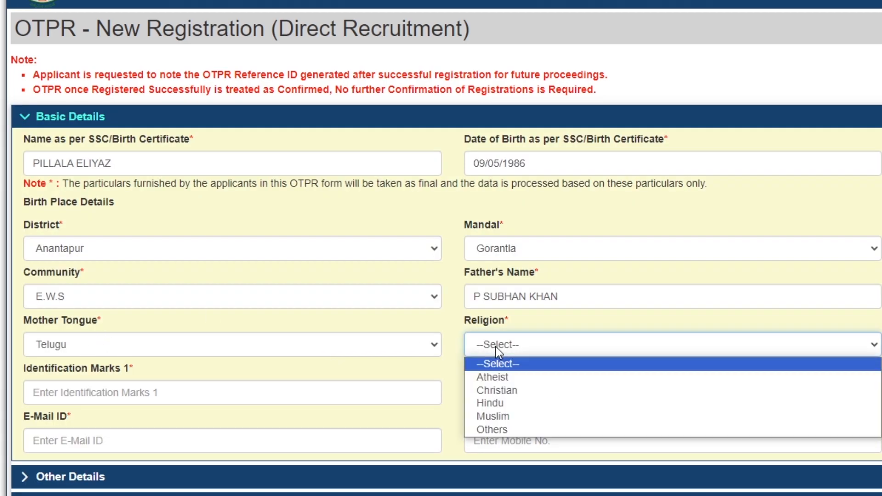
Step: Set religion to Muslim and describe mark 1 as a mole just above the right collarbone
click(501, 413)
click(112, 392)
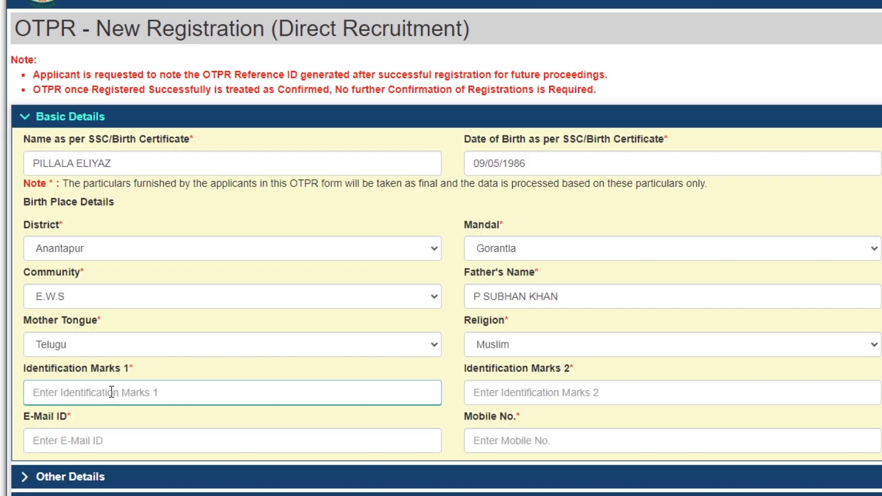
text(A)
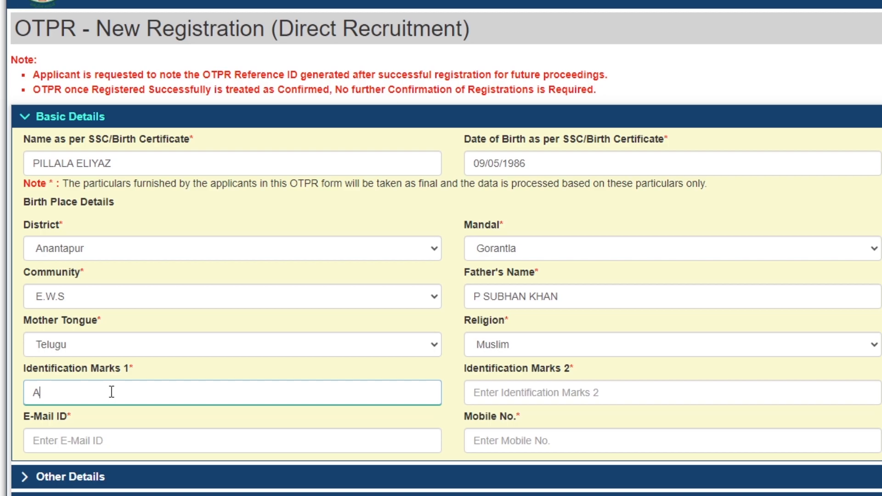
text( BLOCK MOLE ON)
text(THE JUST ABOVE THE RIGHT COLOR)
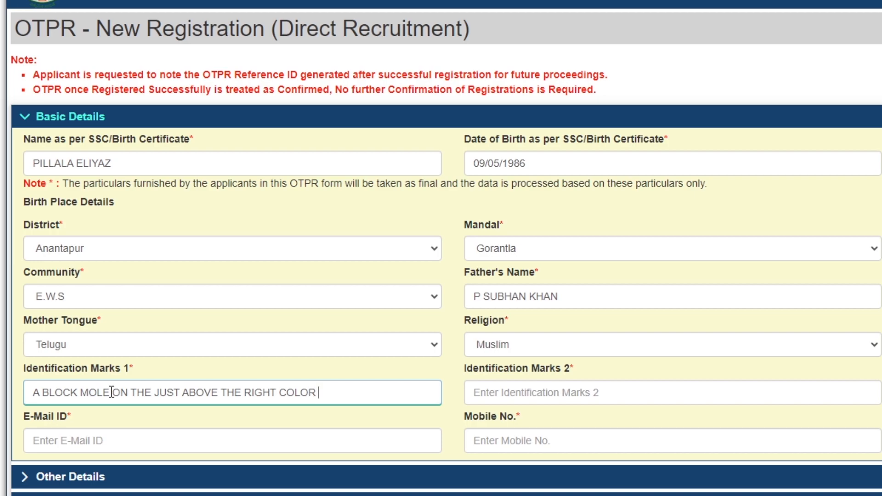
text( BONE)
Step: Enter identification mark 2 as 'A LITTLE BLACK MOLE ON THE CHEST'
key(Tab)
text(A LITTLE BLACK MOLE )
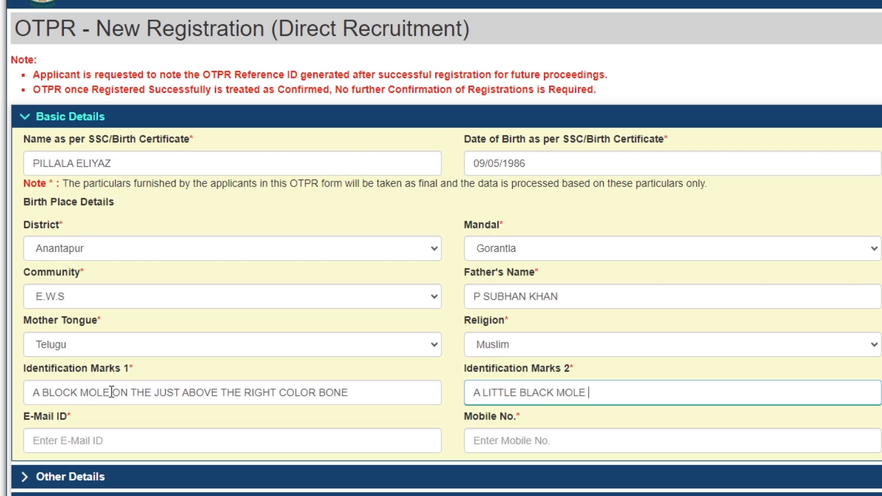
text(ON THE CHEST)
key(Tab)
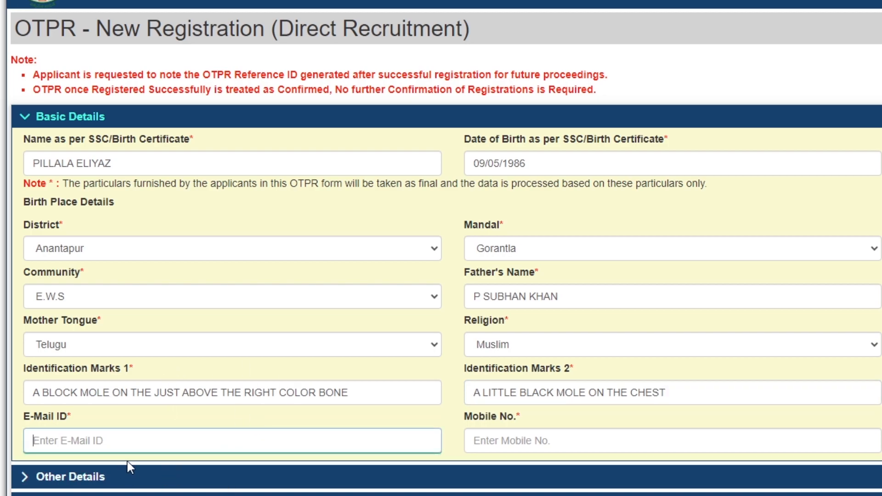
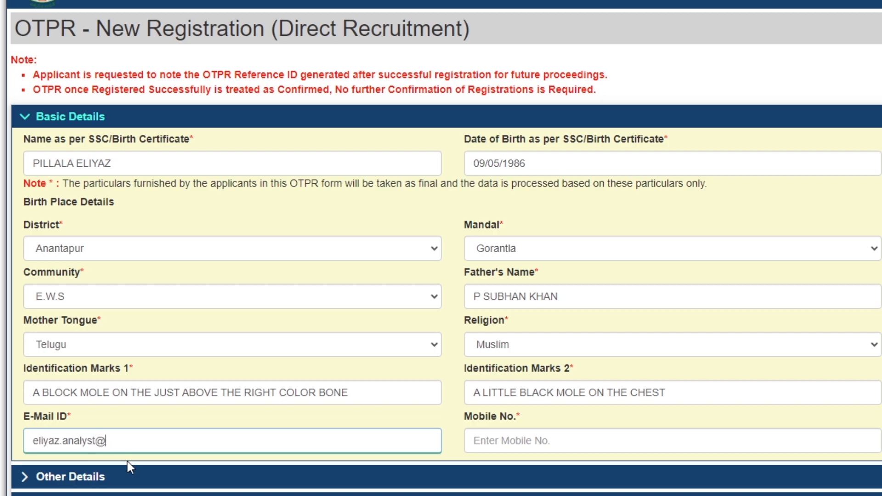
Step: Fill in the candidate's e-mail address and 10-digit mobile number
key(Home)
key(Right)
key(Right)
key(Right)
key(Right)
key(Right)
key(Right)
key(Right)
key(Right)
key(Right)
key(Right)
key(Right)
key(Right)
key(Right)
key(Right)
key(Right)
key(Right)
key(Right)
key(Tab)
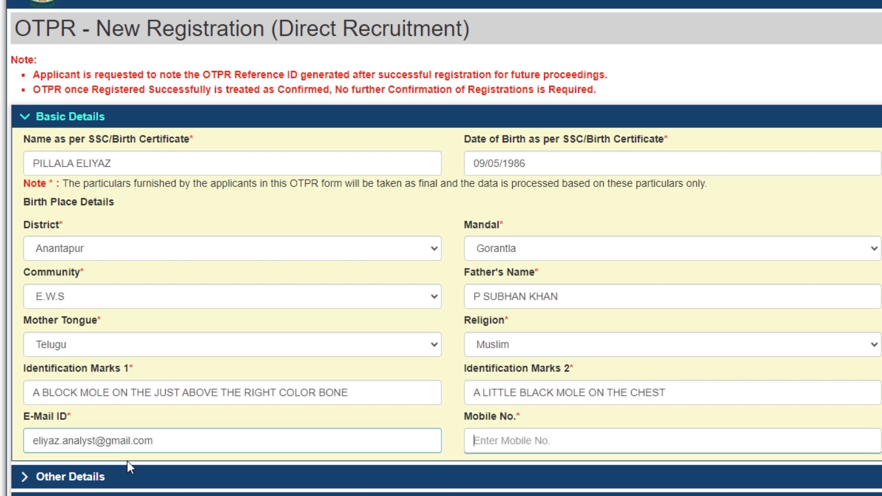
click(533, 439)
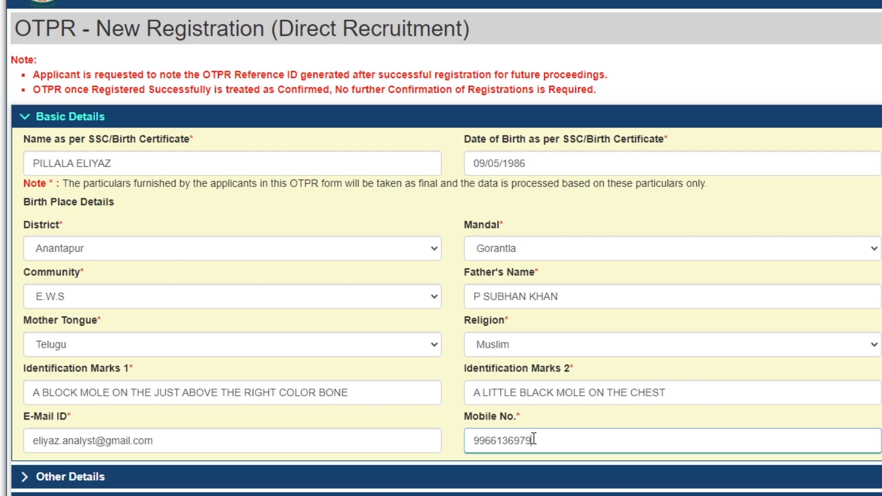
key(Tab)
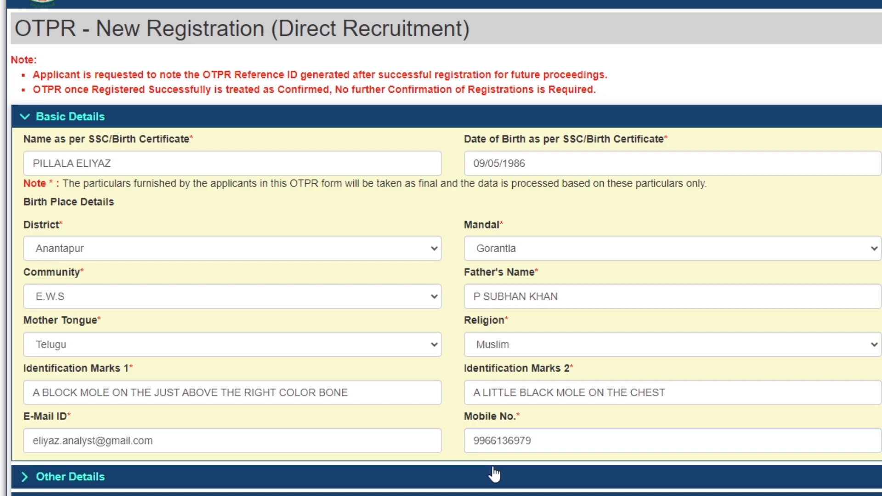
Step: Answer No to differently abled, ex-service, NCC instructor and currently employed under Other Details
scroll(553, 445, down, 4)
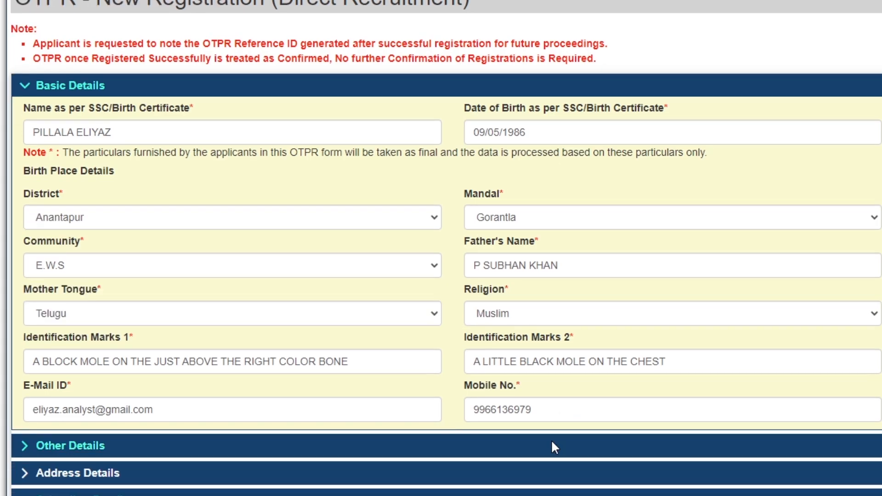
click(36, 259)
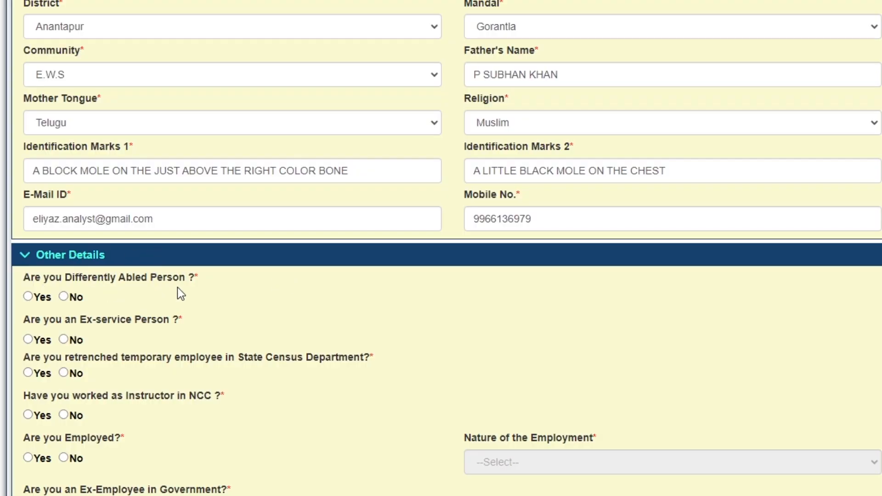
click(64, 297)
click(65, 340)
click(66, 417)
click(64, 459)
scroll(207, 445, down, 3)
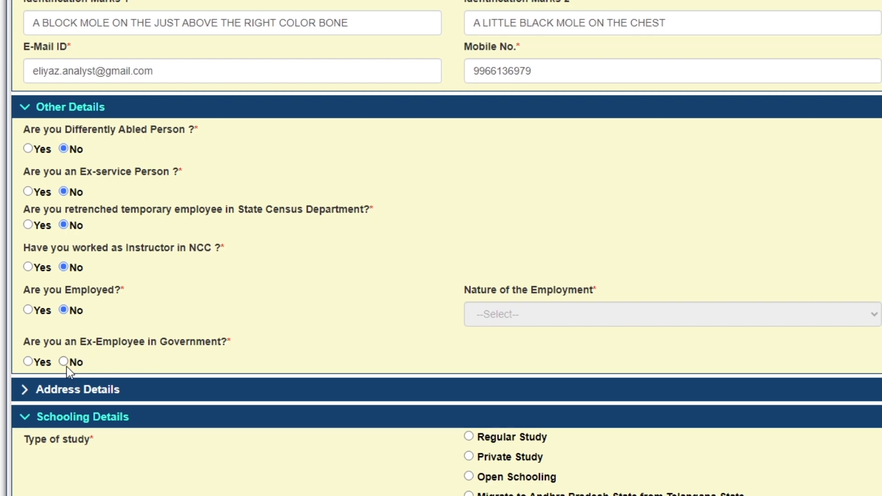
scroll(74, 368, down, 2)
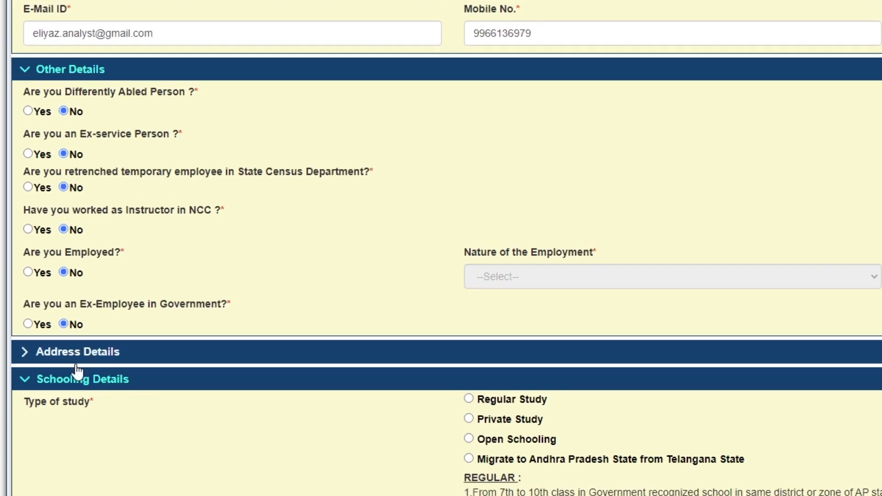
Step: Expand Address Details and enter the correspondence house number
click(76, 322)
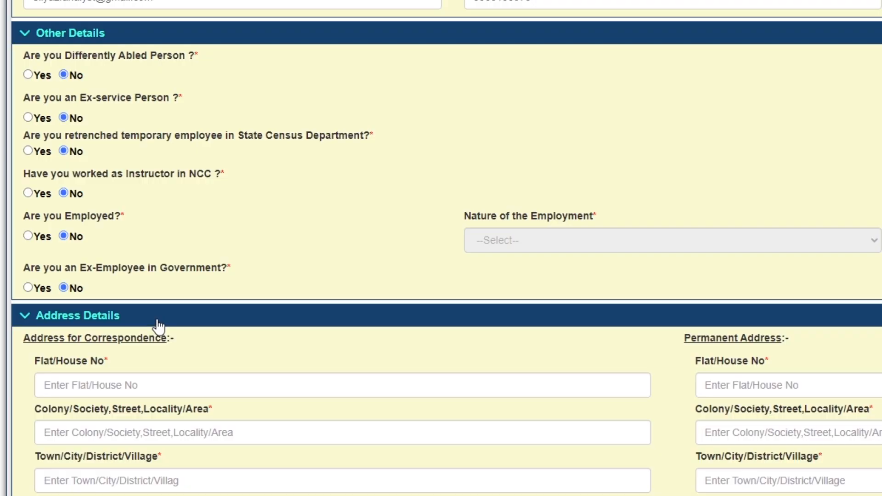
click(98, 384)
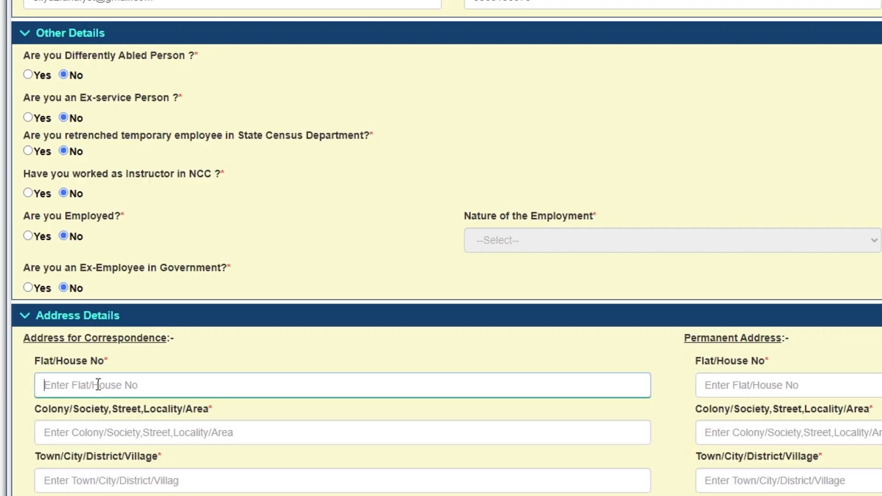
text(3)
key(BackSpace)
key(Tab)
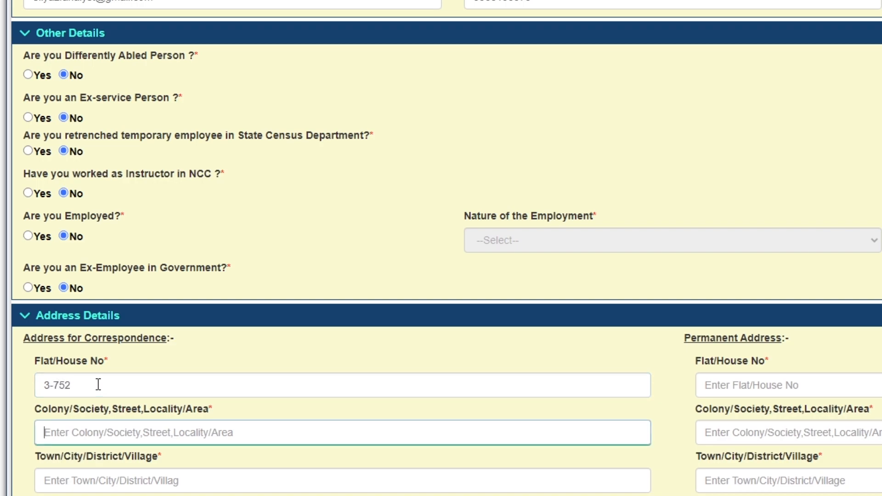
click(786, 391)
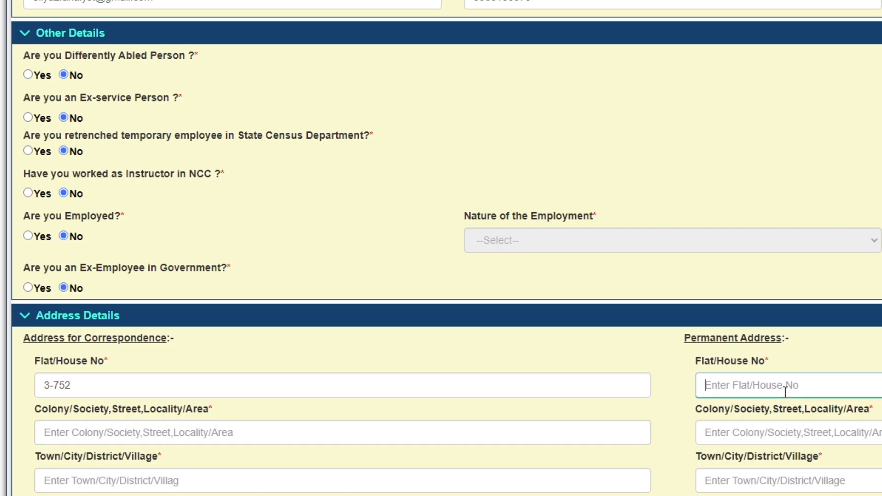
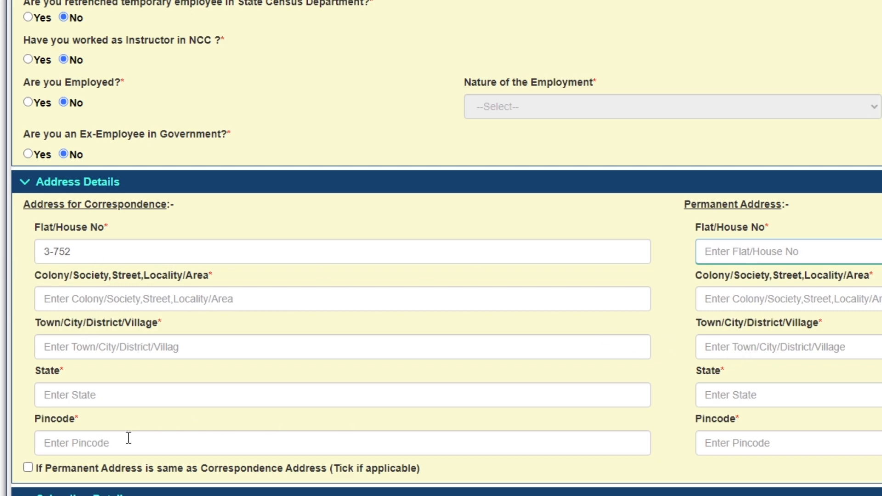
Step: Enter the correspondence street, town with district, state and pincode, and mark permanent address as same
click(121, 304)
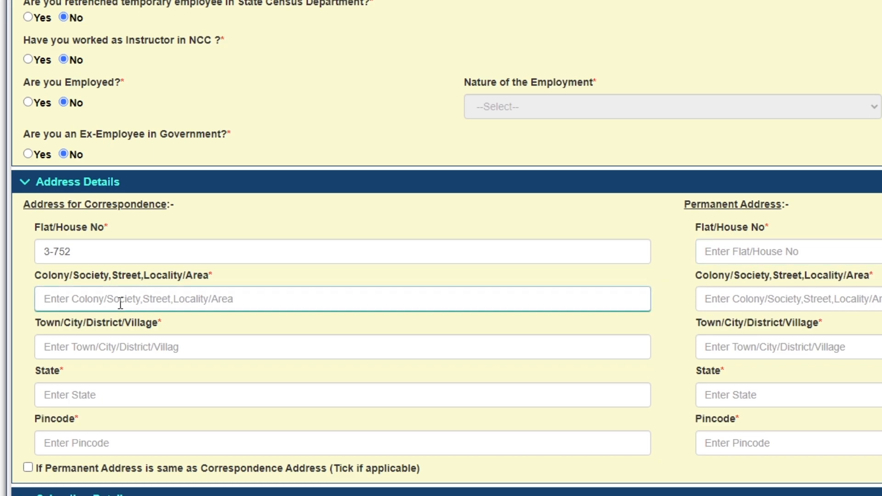
text(ay)
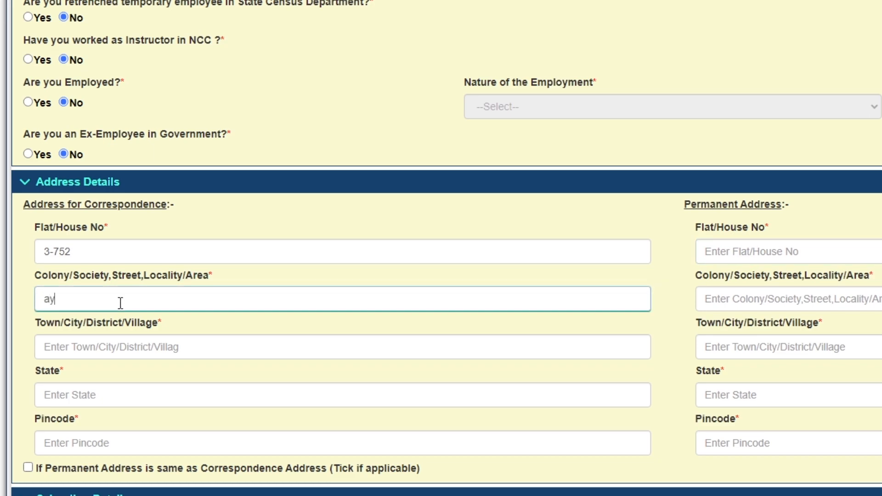
key(BackSpace)
key(BackSpace)
key(Tab)
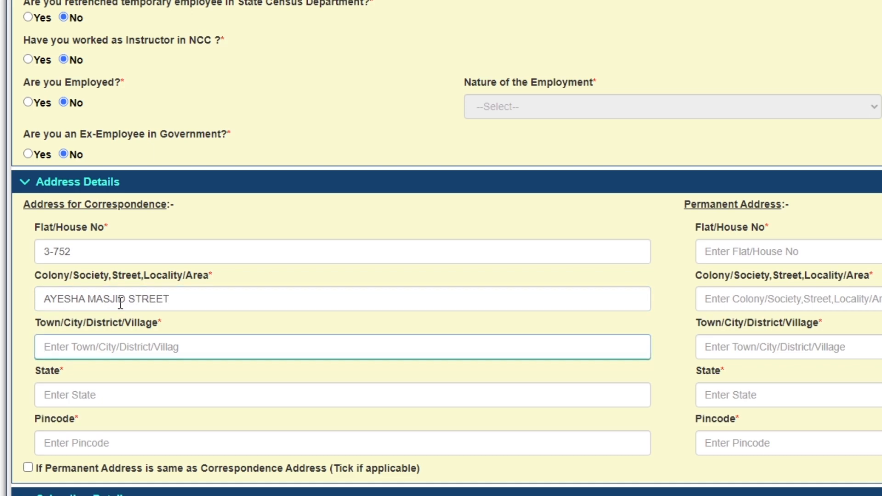
text(GORANTLA)
key(Tab)
text(ANDHRA)
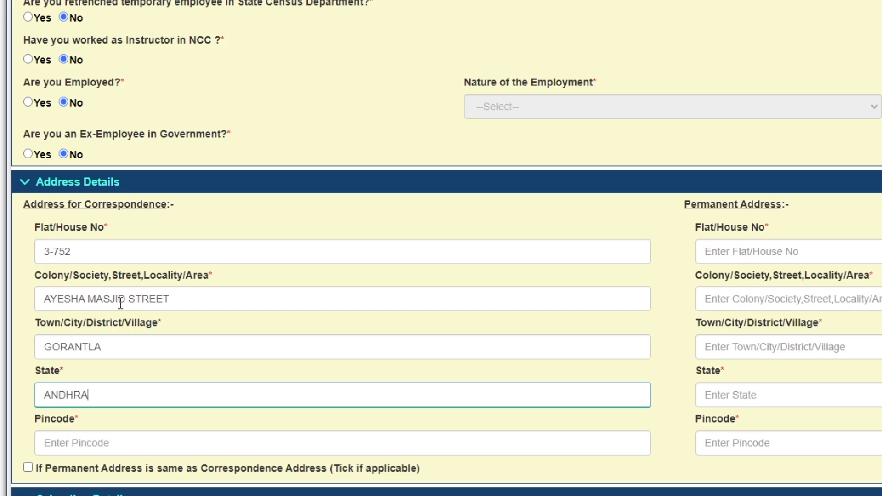
text( PRADESH)
key(Tab)
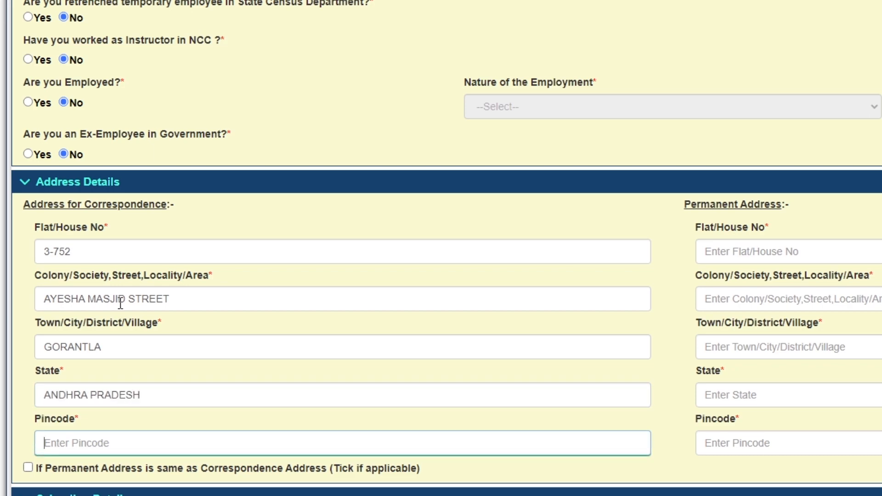
text(515231)
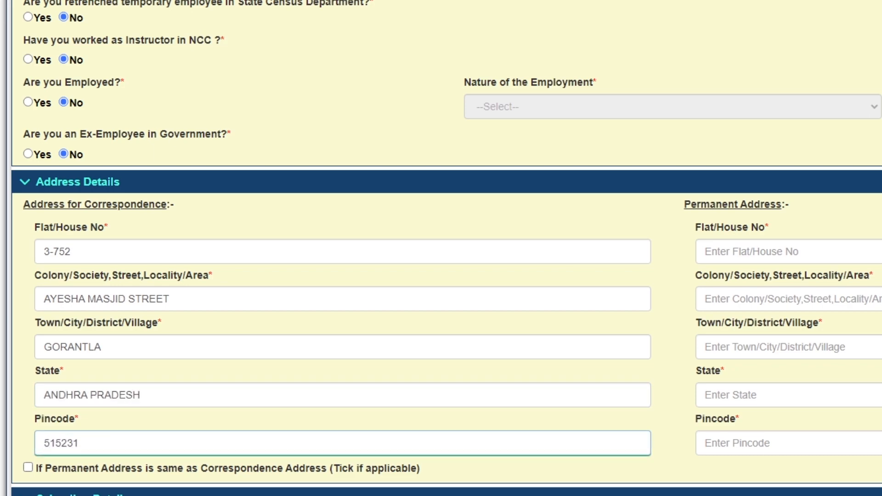
click(161, 347)
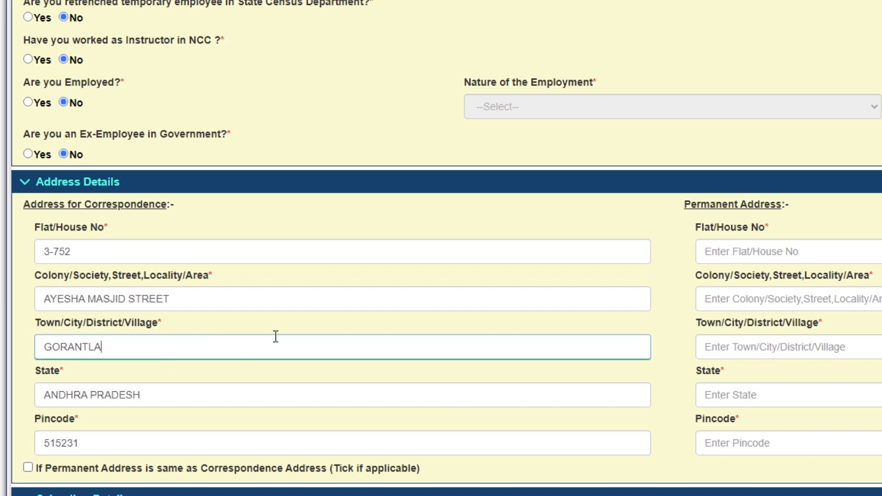
text(, ANANTAPUR)
click(29, 468)
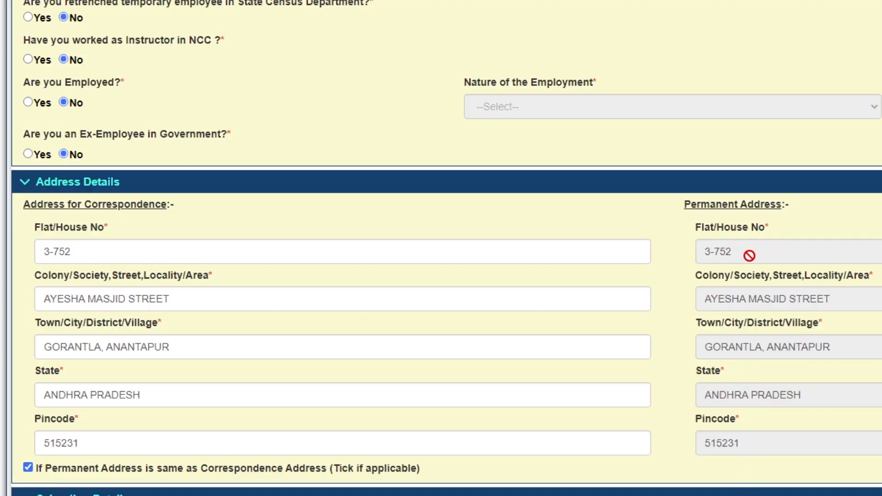
Step: Select Regular Study under Schooling Details and scroll down to X Standard Details
scroll(698, 266, down, 8)
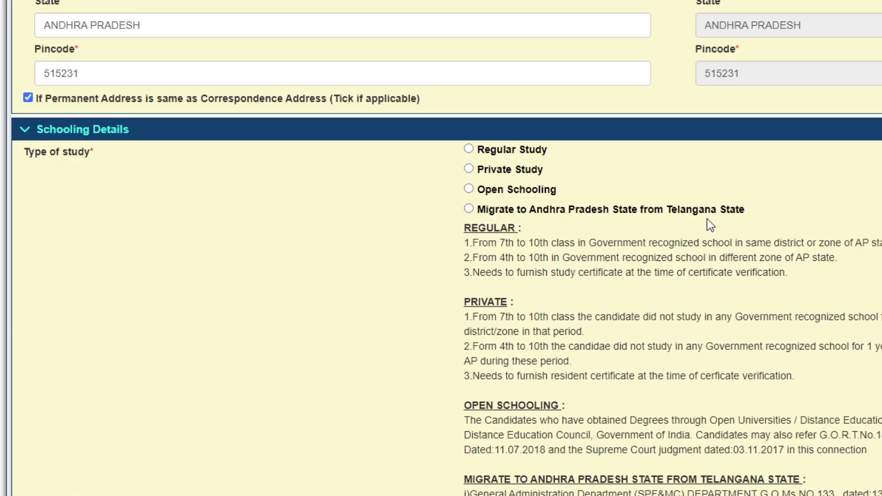
click(469, 149)
scroll(593, 204, down, 8)
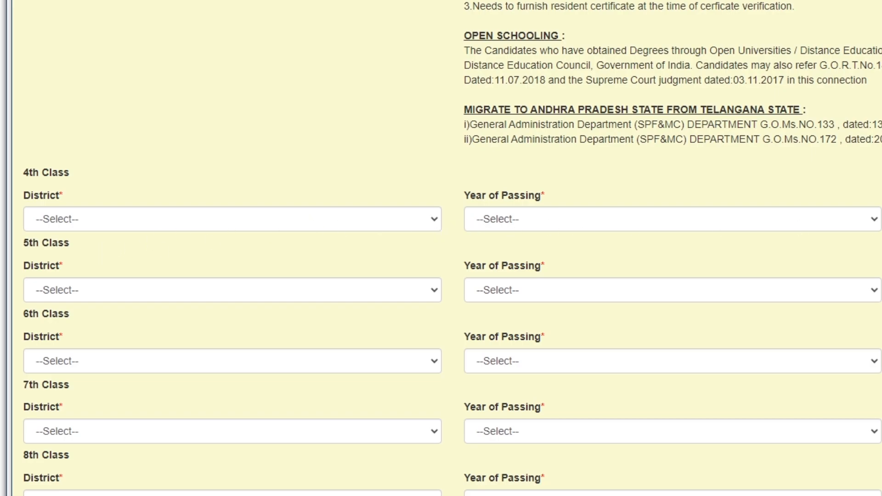
scroll(356, 205, down, 3)
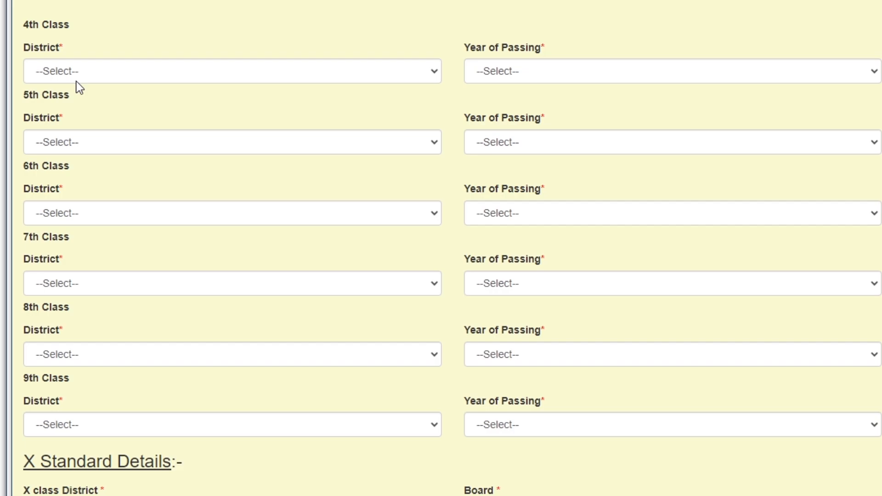
scroll(170, 98, down, 3)
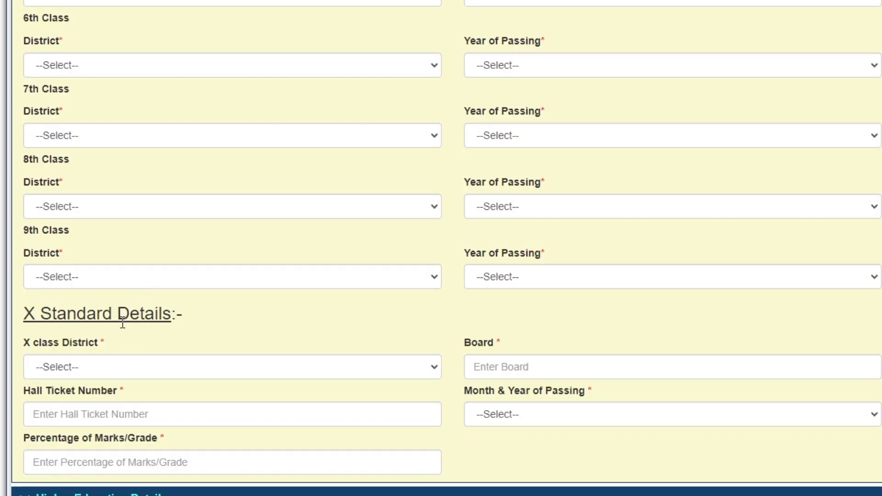
scroll(92, 402, down, 2)
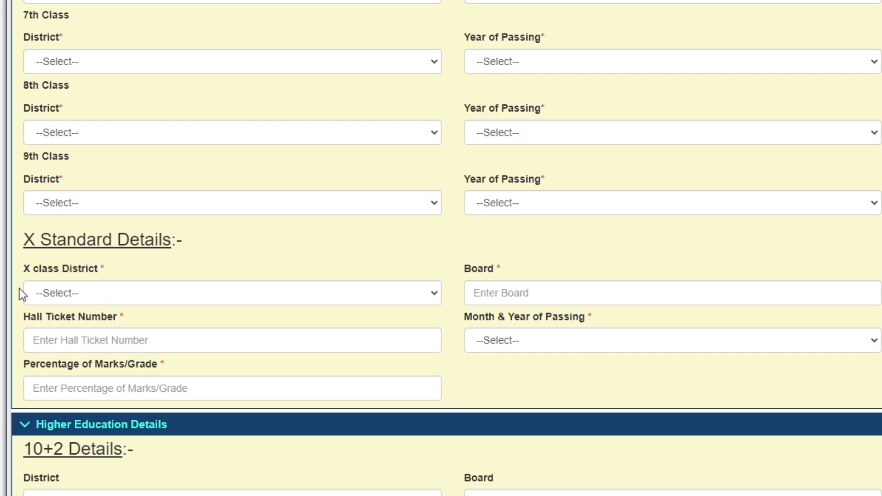
Step: Set the X class district to Anantapur
click(107, 294)
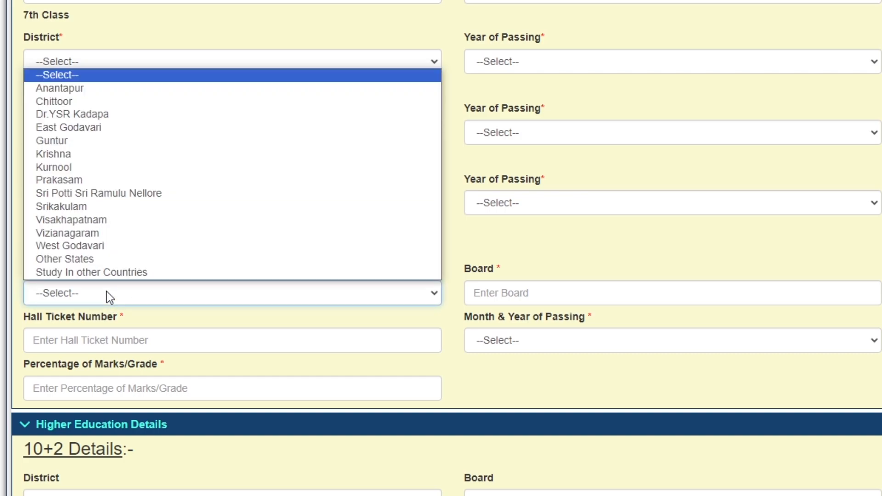
key(Down)
key(s)
key(s)
key(s)
key(s)
key(s)
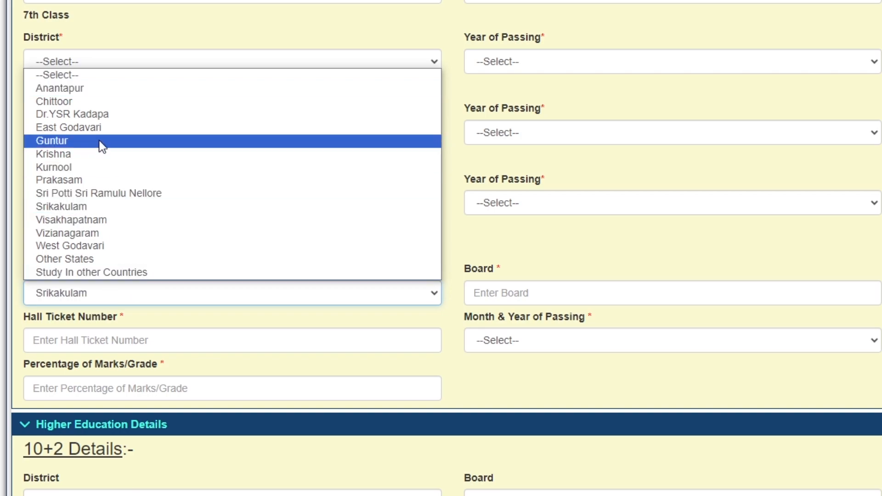
click(75, 93)
Step: Enter X class board BOARD OF SECONDARY EDUCATION and school name Z P HIGH SCHOOL
click(496, 293)
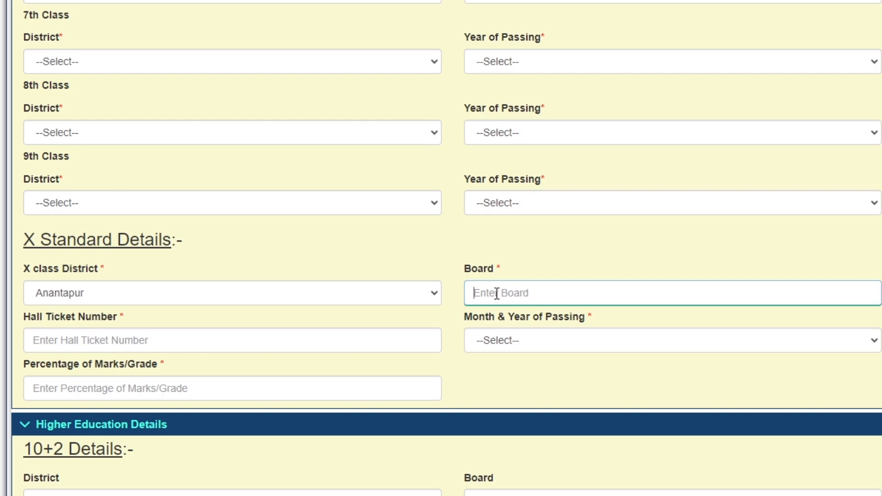
text(BOARD OF SECONDARY EDUCATION)
key(Tab)
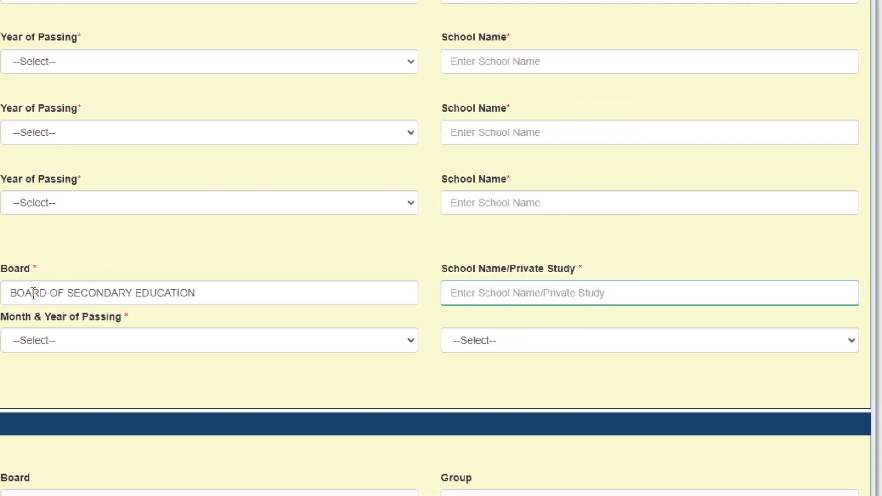
text(Z P HIGH SCHOOL)
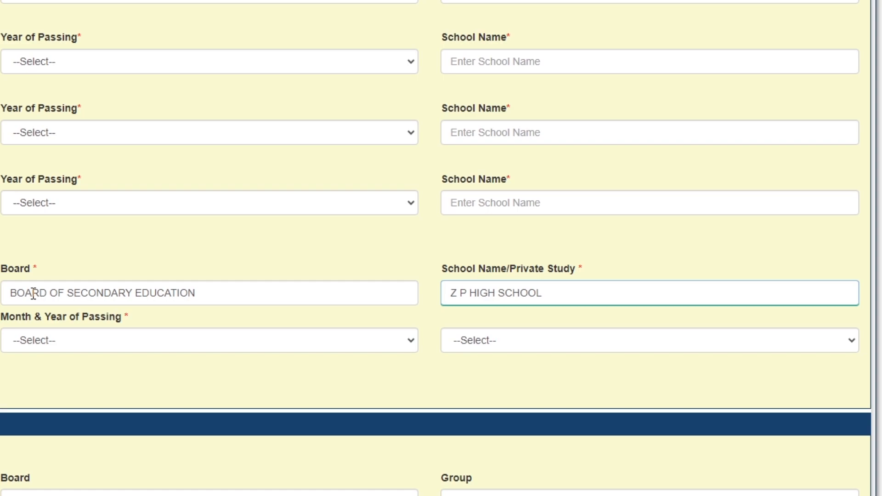
text( B GORA)
key(BackSpace)
key(BackSpace)
key(BackSpace)
key(BackSpace)
key(BackSpace)
key(BackSpace)
key(BackSpace)
Step: Enter the X class hall ticket number
click(173, 347)
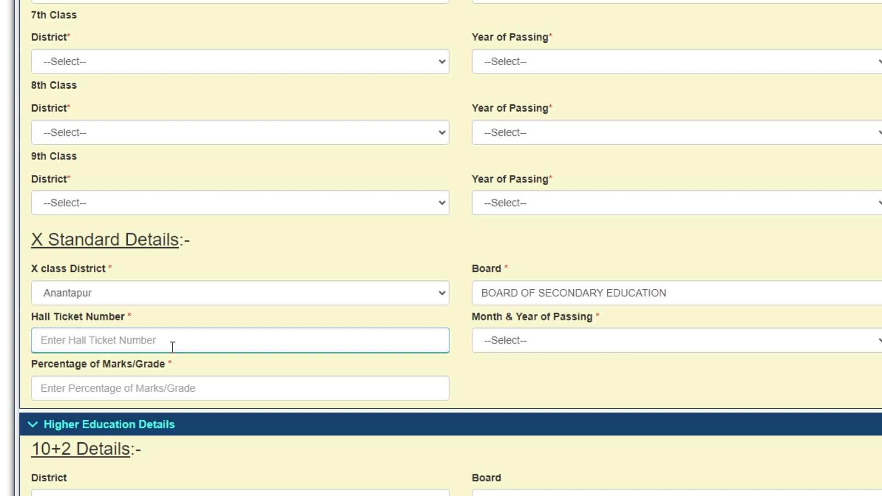
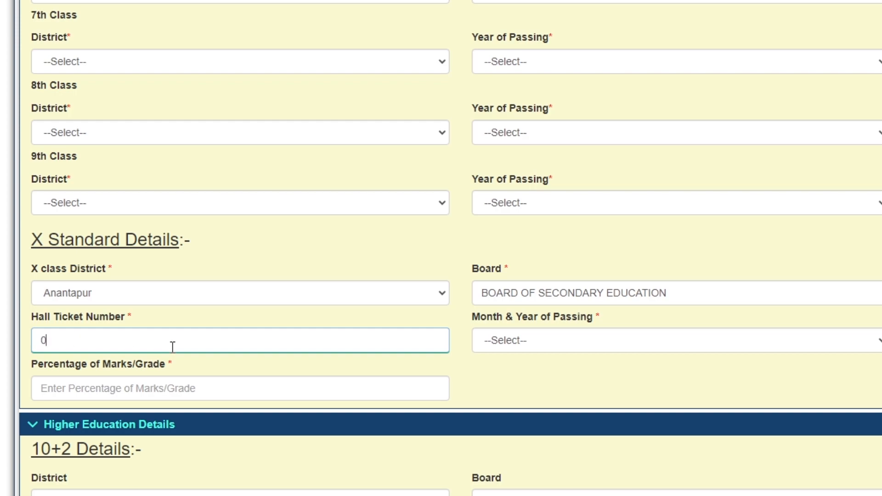
key(Right)
key(Right)
key(Right)
key(Right)
Step: Set the X class passing month to March and year to 2002
click(571, 348)
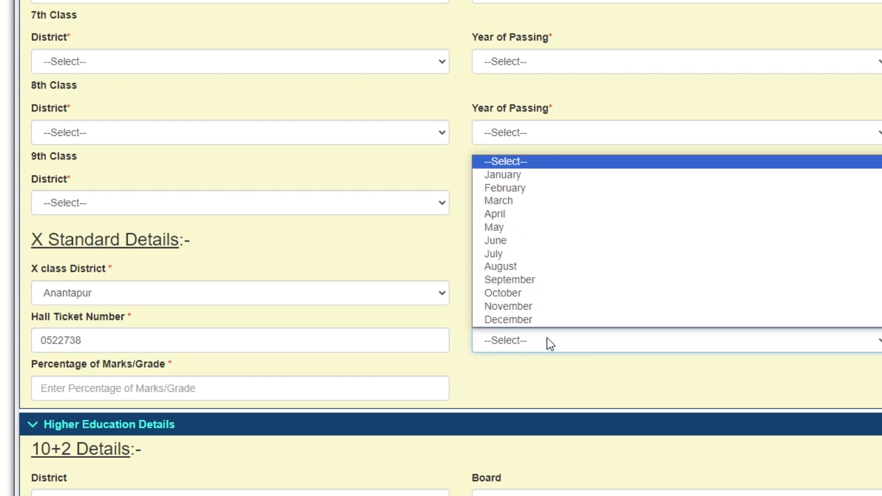
click(515, 202)
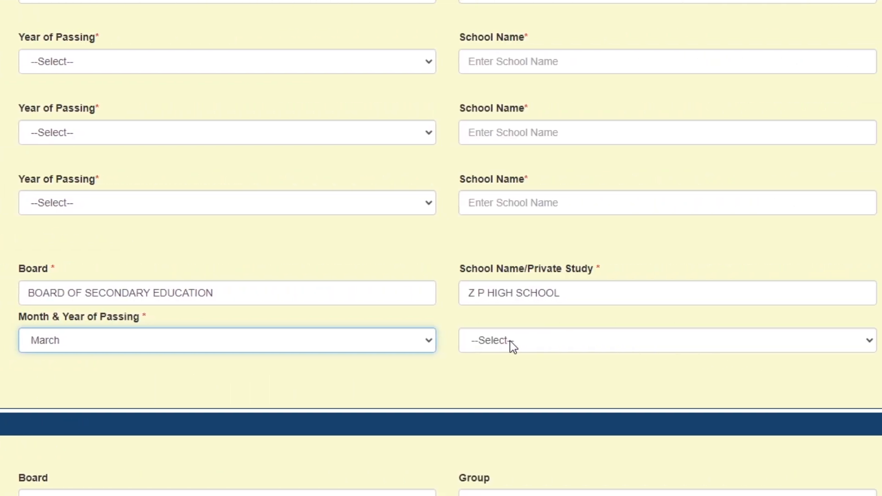
click(510, 341)
scroll(496, 244, down, 13)
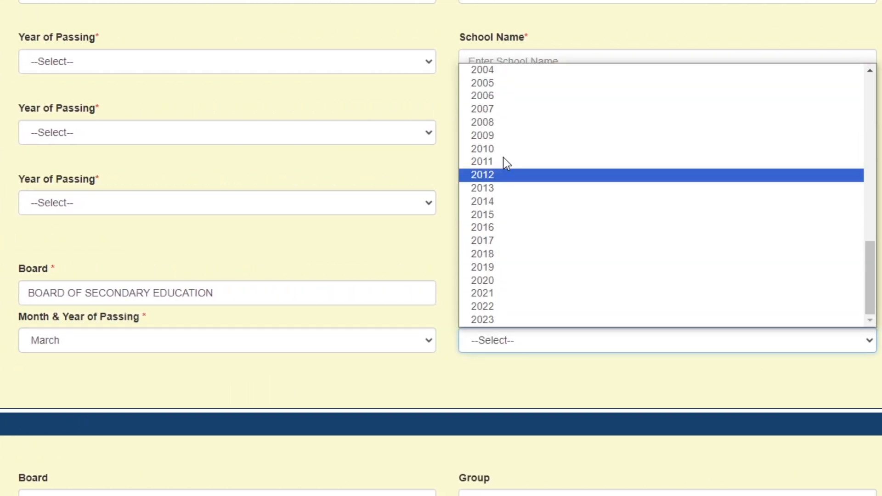
scroll(509, 76, up, 3)
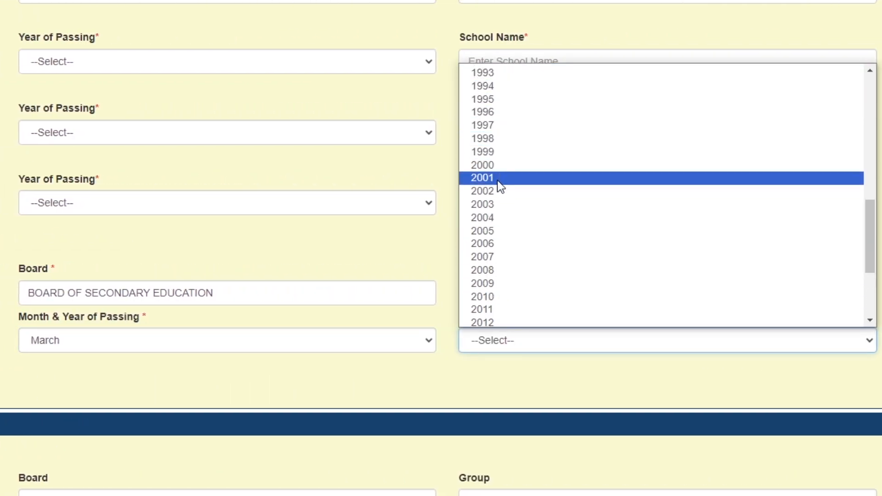
click(496, 189)
Step: Enter 55 as the X class percentage of marks
click(154, 390)
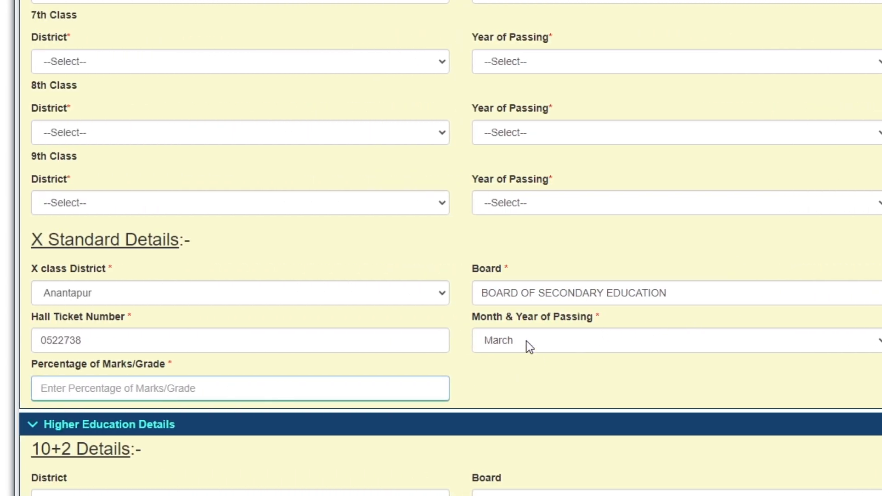
text(55)
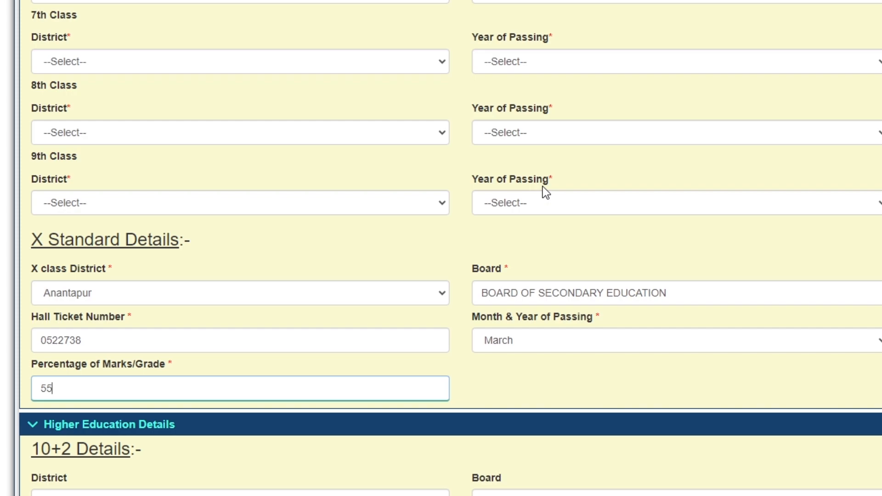
scroll(796, 189, down, 3)
scroll(264, 209, down, 5)
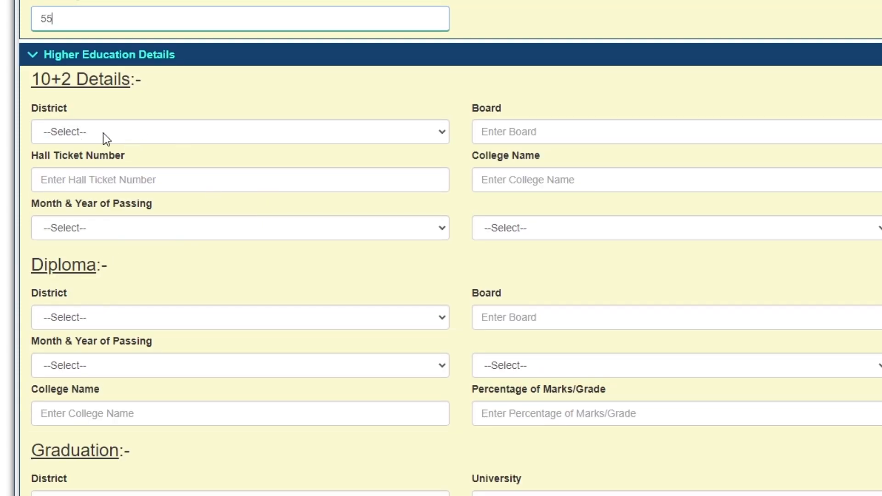
Step: Set the 10+2 district to Anantapur and board to BOARD OF INTERMEDIATE EDUCATION A P
click(103, 133)
click(112, 167)
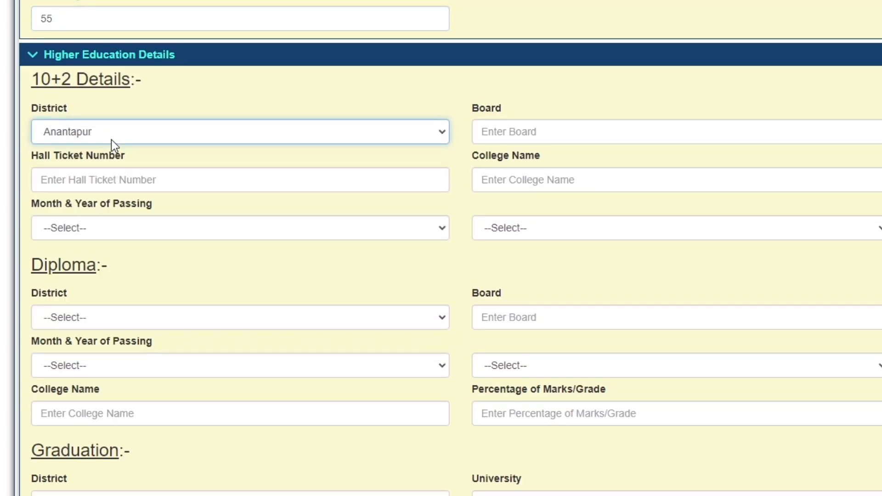
click(534, 133)
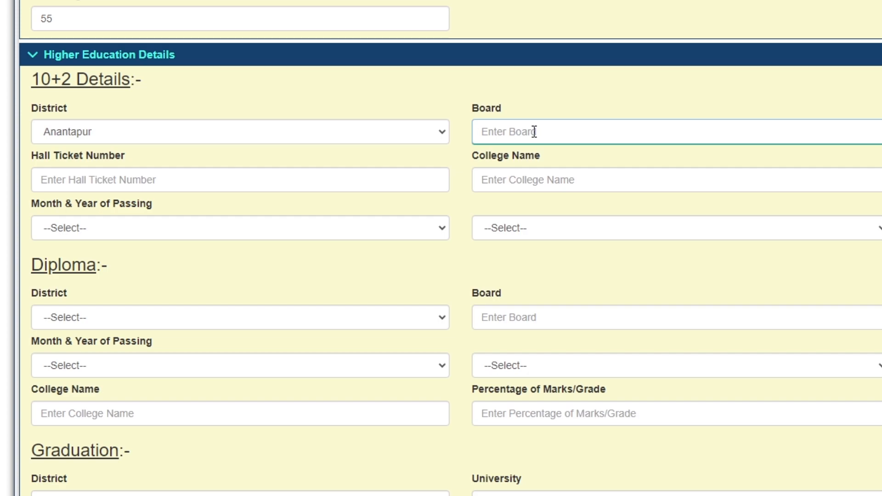
text(BOARD OF INTERMEDIATE )
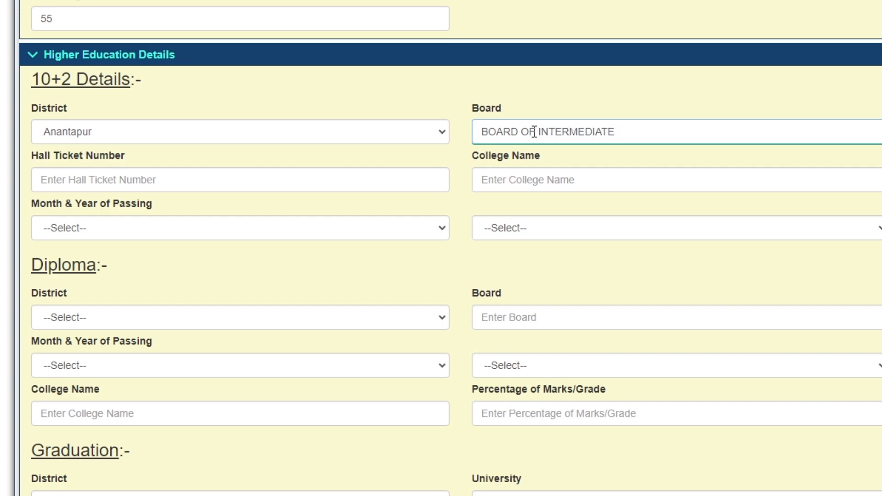
text(EDUCATION )
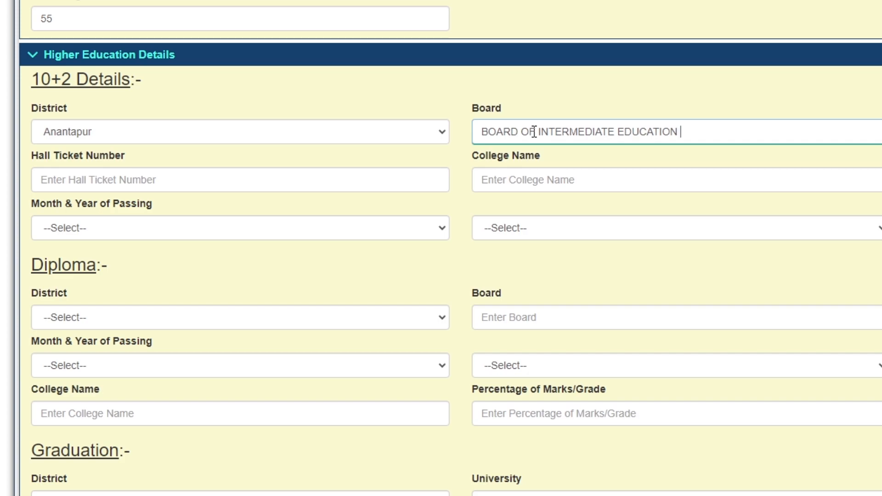
text(A)
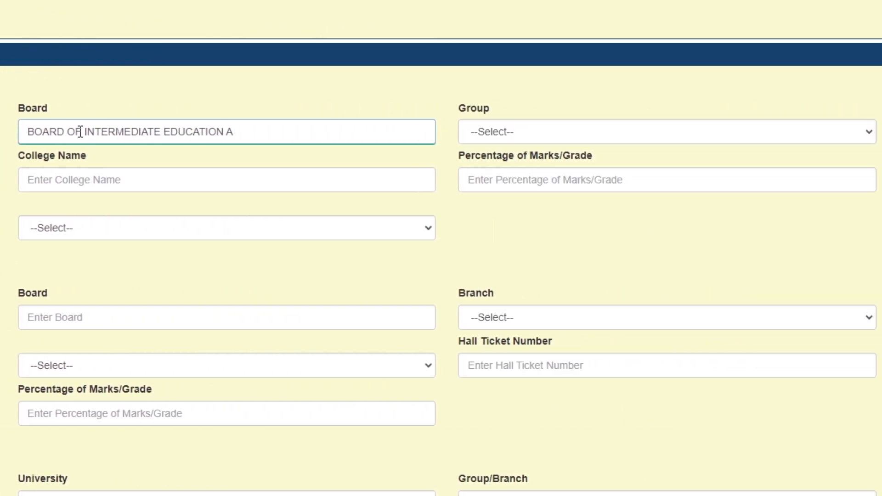
text( P)
key(Tab)
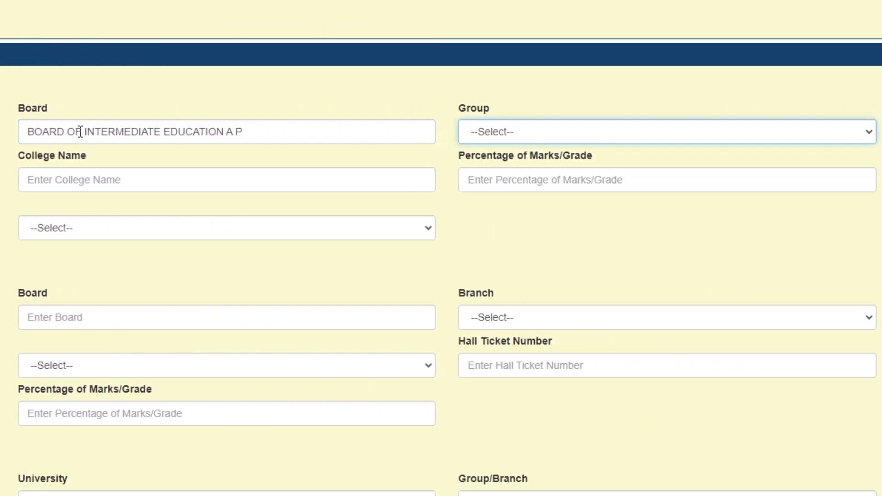
Step: Choose Inter C.E.C as the 10+2 group and enter the hall ticket number
click(560, 136)
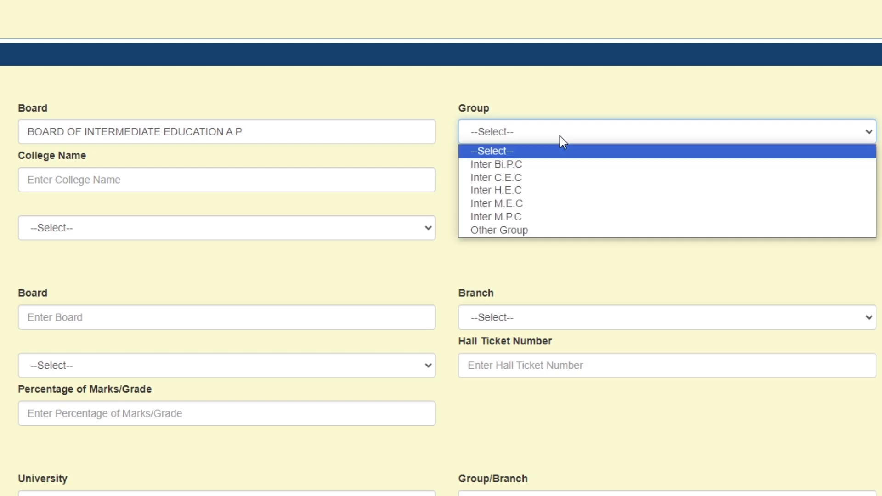
click(537, 177)
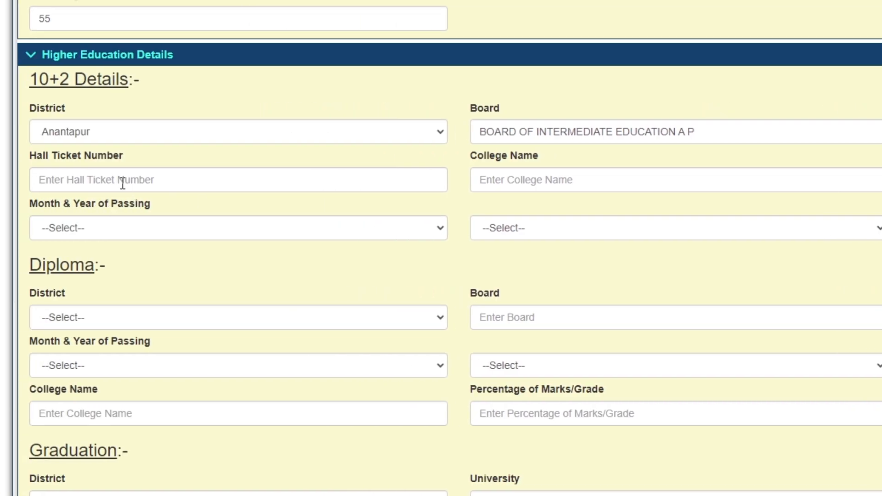
click(115, 178)
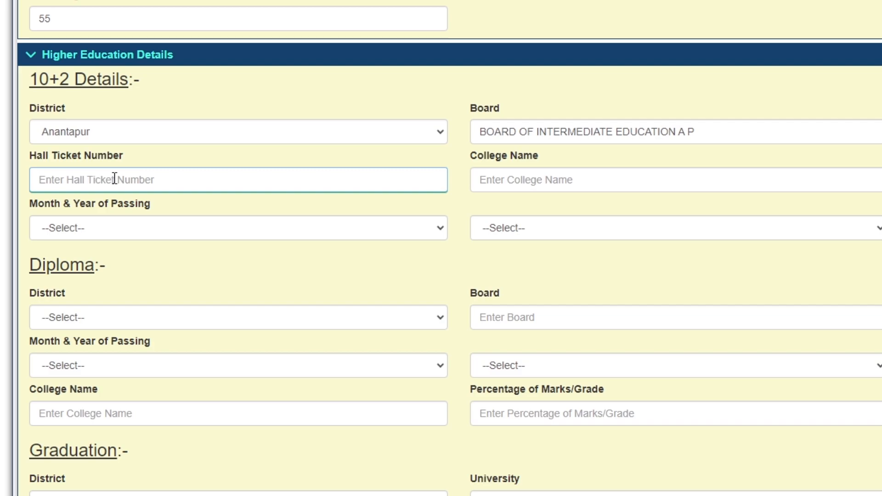
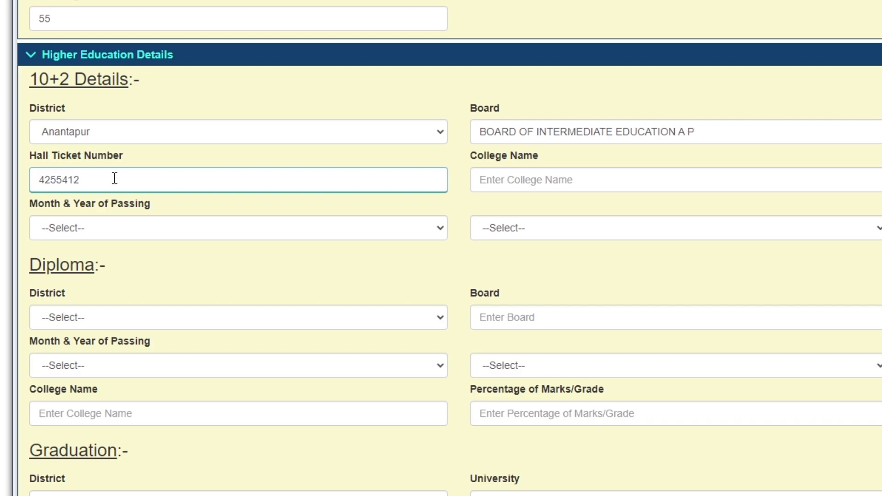
key(Right)
Step: Enter 10+2 college SAPS JR COLLEGE with 51 percentage of marks
click(565, 182)
text(S)
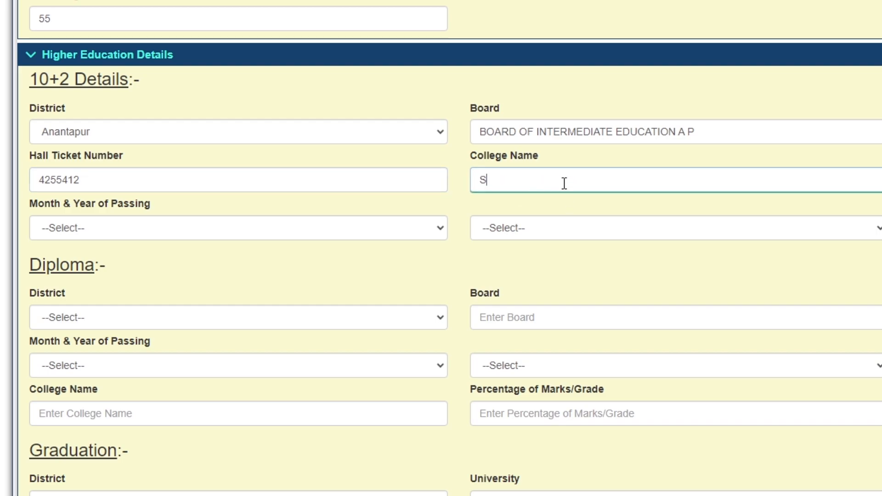
text(APS JR COLLEGE)
key(Right)
key(Right)
key(Right)
key(Right)
key(Right)
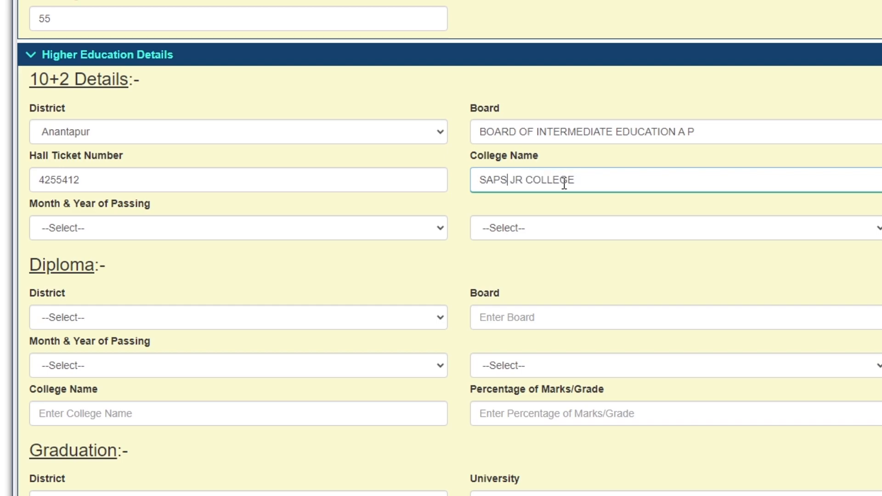
key(Right)
key(Right)
key(Right)
key(Right)
key(Right)
key(Tab)
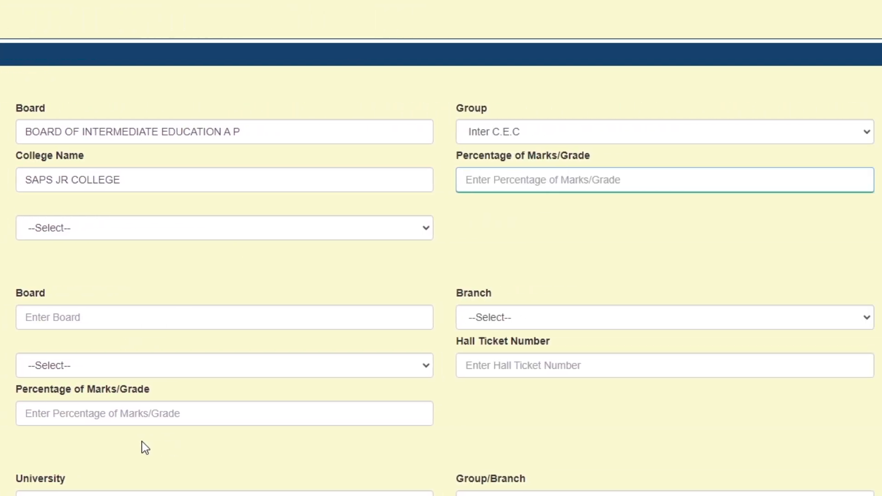
text(51)
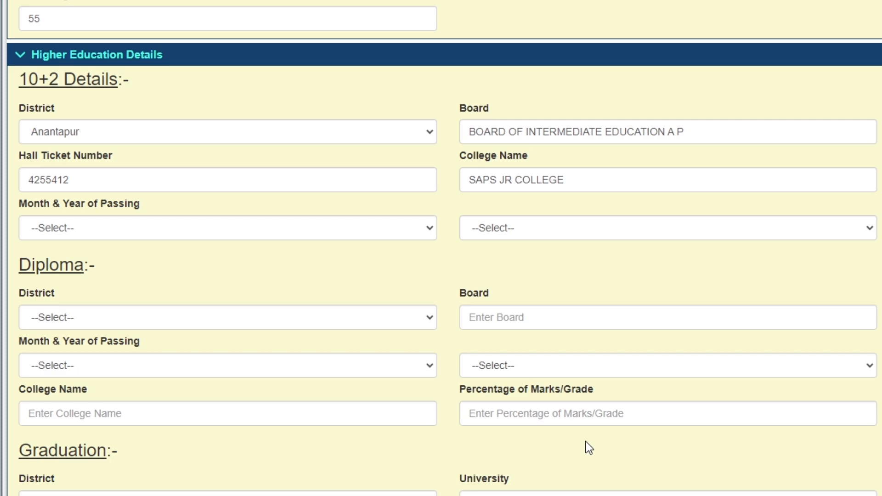
Step: Set the 10+2 passing month to March and year to 2004
key(Tab)
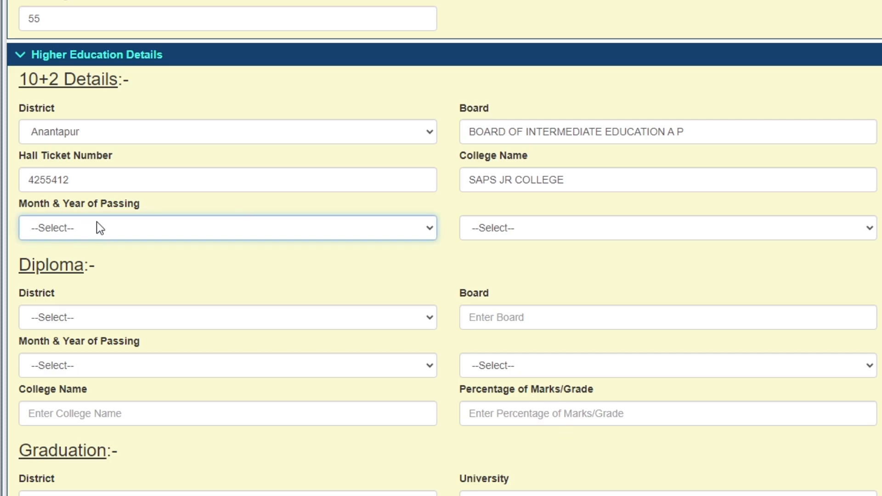
scroll(95, 221, down, 3)
click(90, 80)
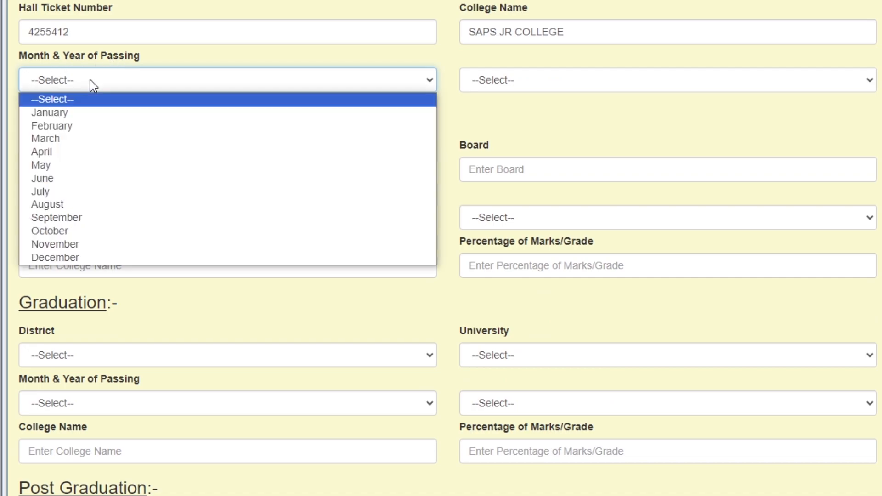
click(69, 137)
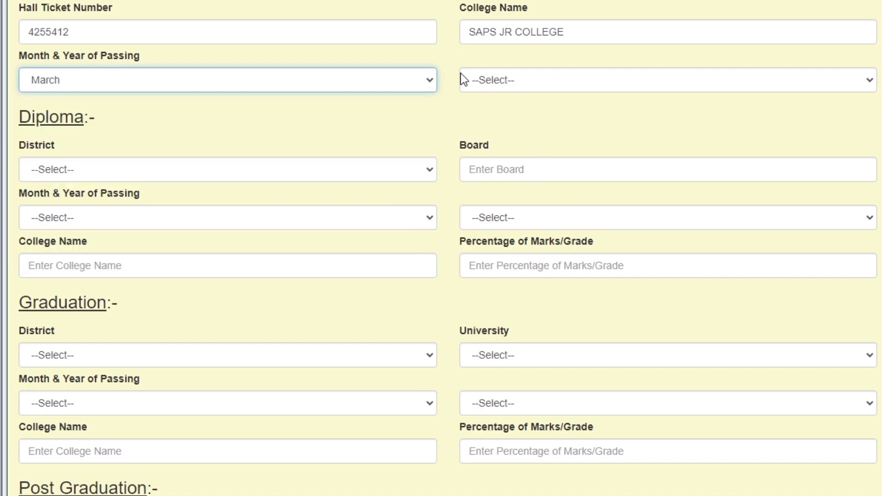
click(493, 76)
scroll(528, 271, down, 15)
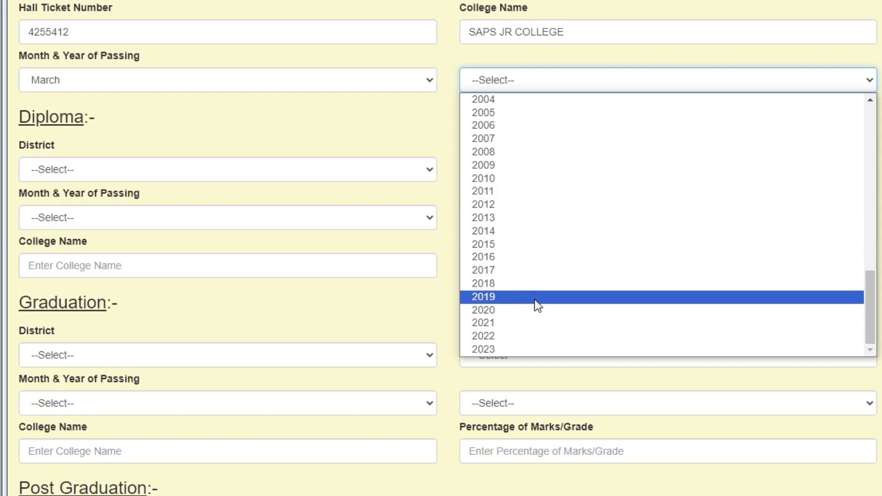
click(503, 101)
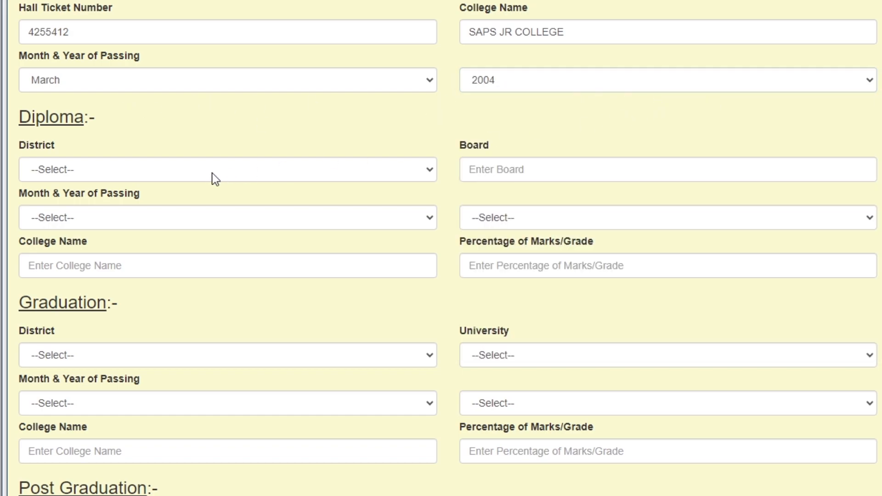
Step: Set the graduation district to Anantapur and university to Sri Krishnadevaraya University
scroll(192, 315, down, 2)
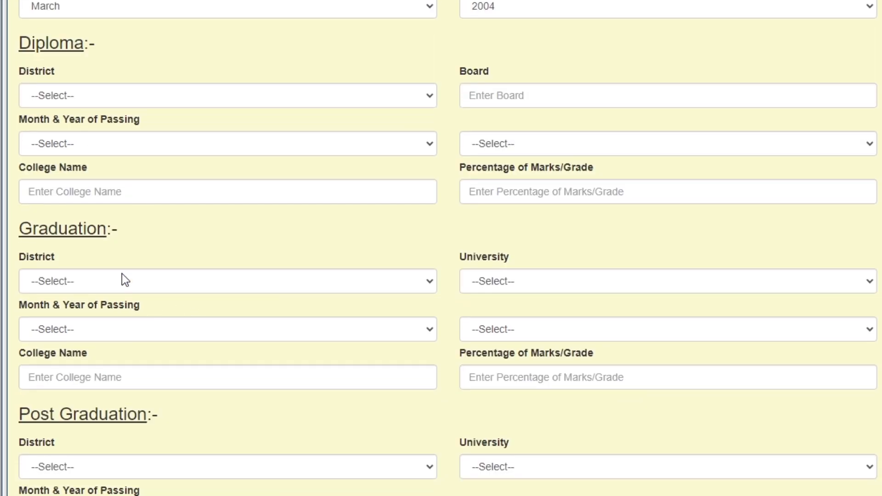
click(124, 275)
key(Down)
click(124, 273)
scroll(512, 241, down, 4)
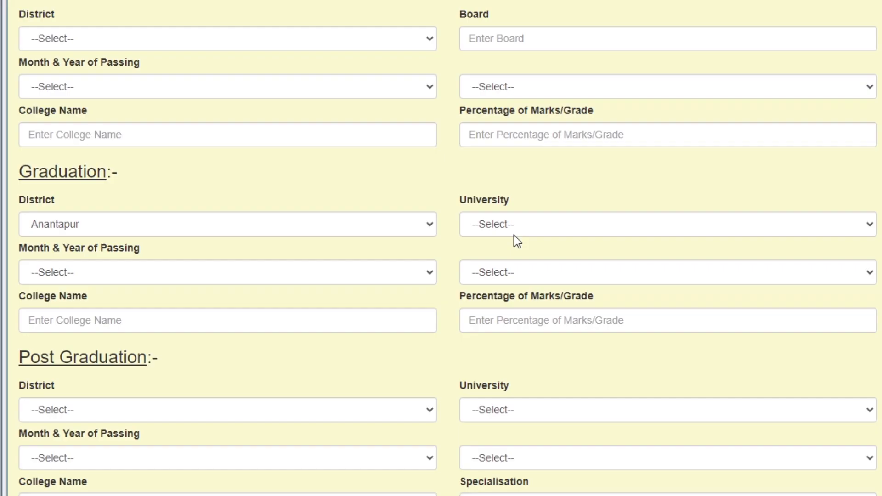
click(594, 152)
key(s)
scroll(534, 360, down, 6)
scroll(534, 360, down, 1)
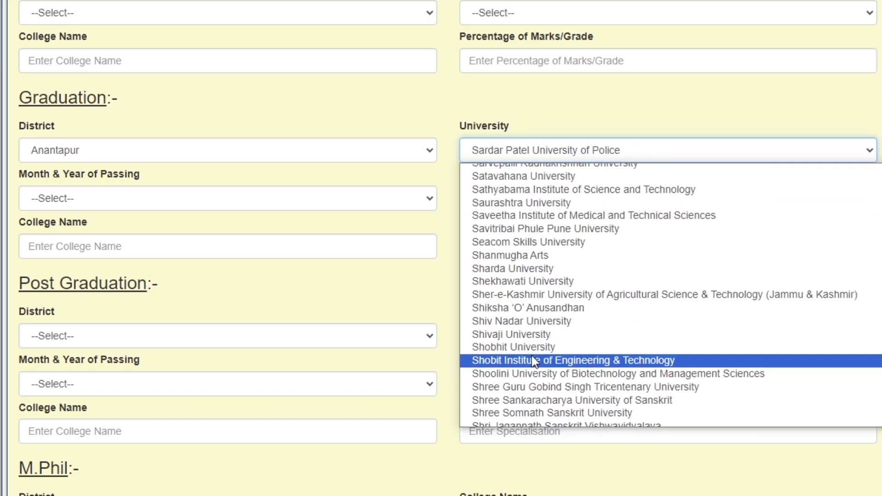
scroll(531, 356, down, 9)
scroll(531, 356, down, 1)
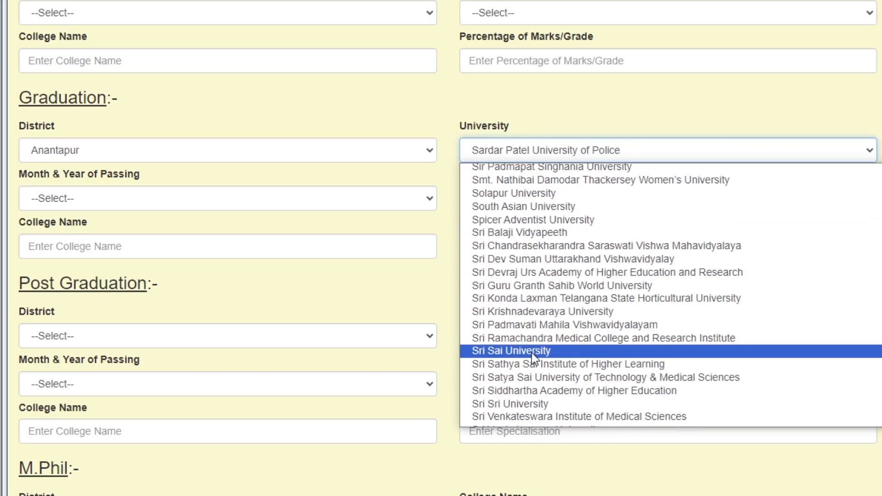
click(533, 313)
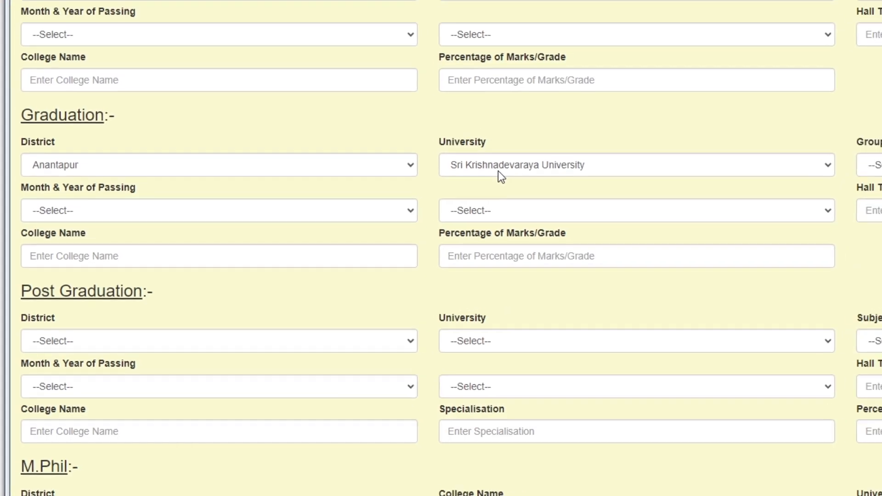
Step: Choose graduation group B.A, passed in April 2007
click(614, 257)
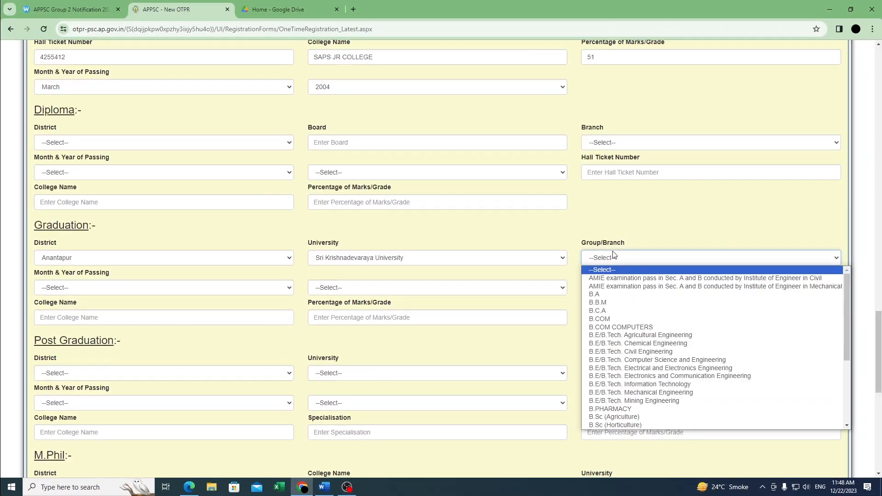
click(597, 294)
click(122, 242)
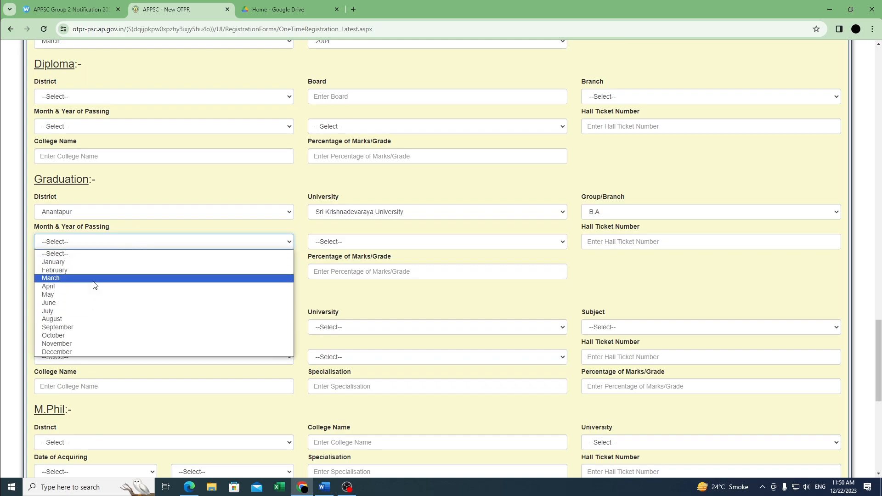
click(93, 286)
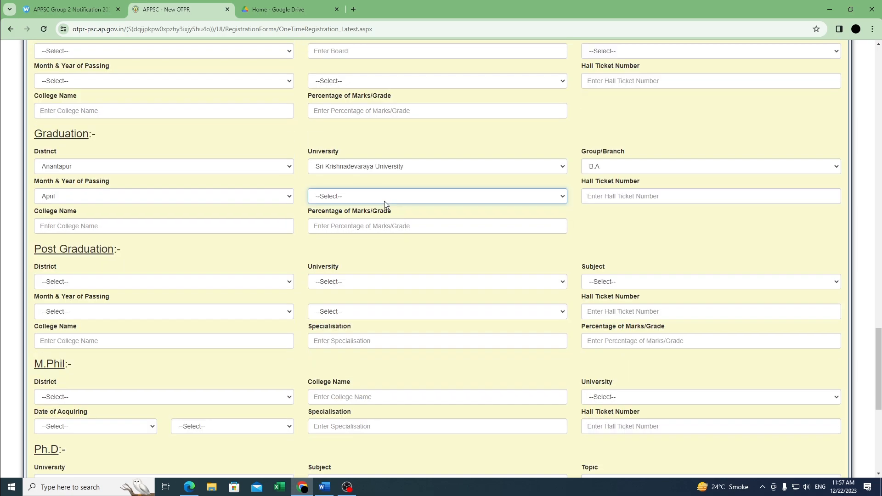
click(369, 197)
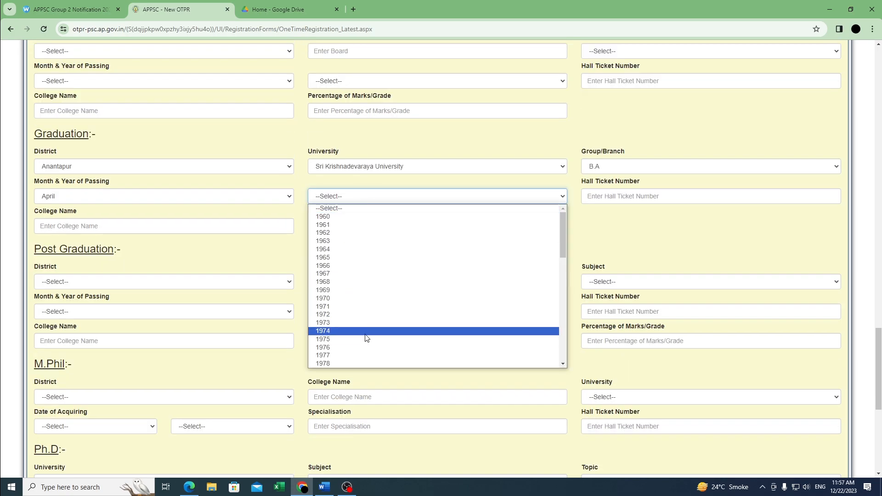
scroll(363, 339, down, 15)
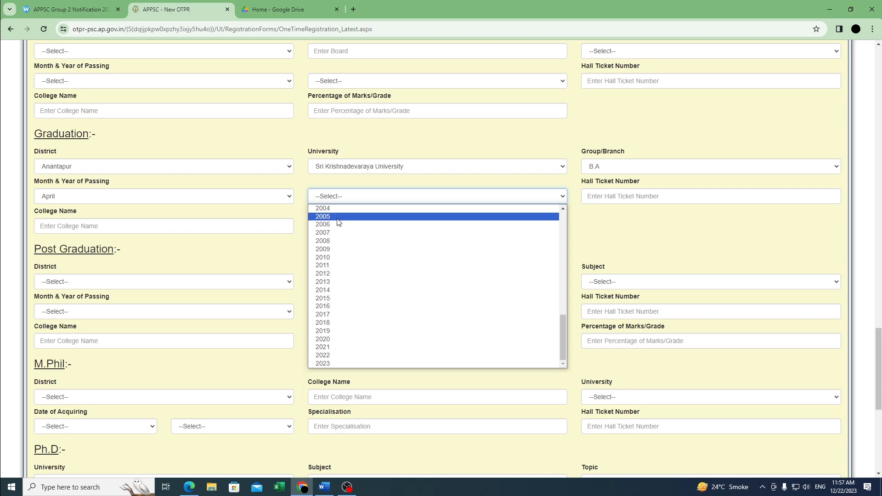
click(336, 233)
Step: Enter the graduation hall ticket number and college SPVM DEGREE COLLEGE
click(622, 201)
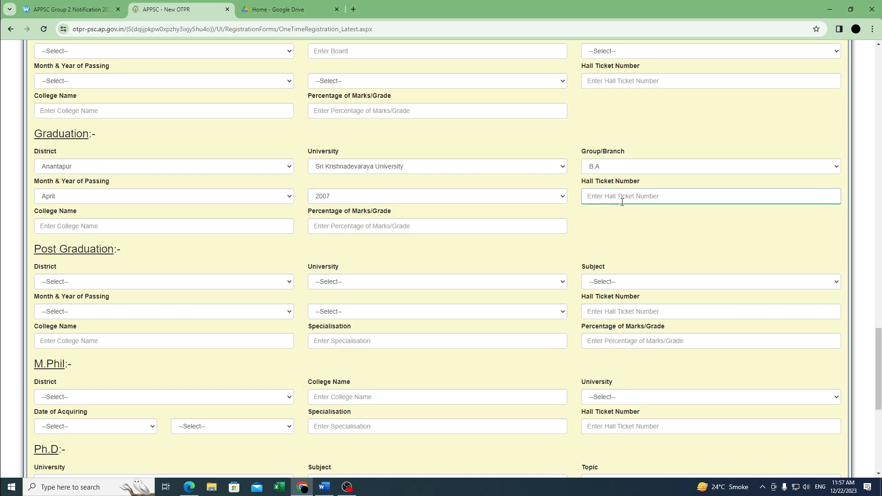
click(642, 232)
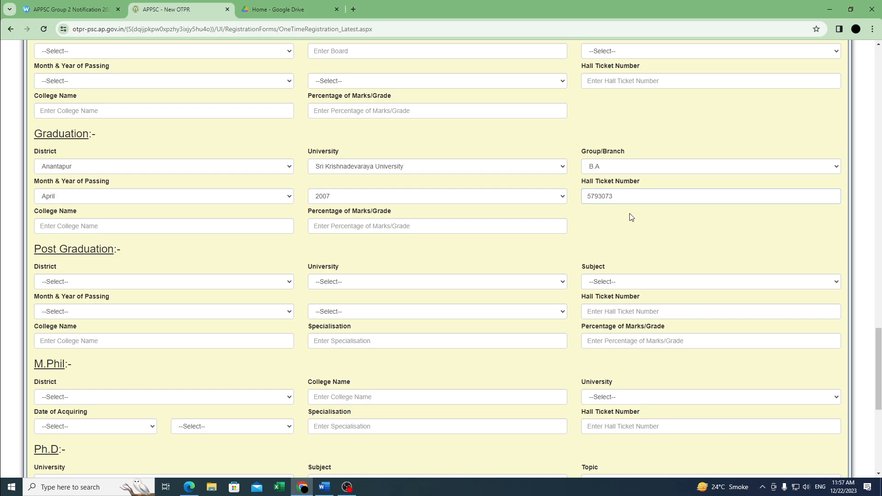
click(103, 227)
text(SPVM DEGREE C)
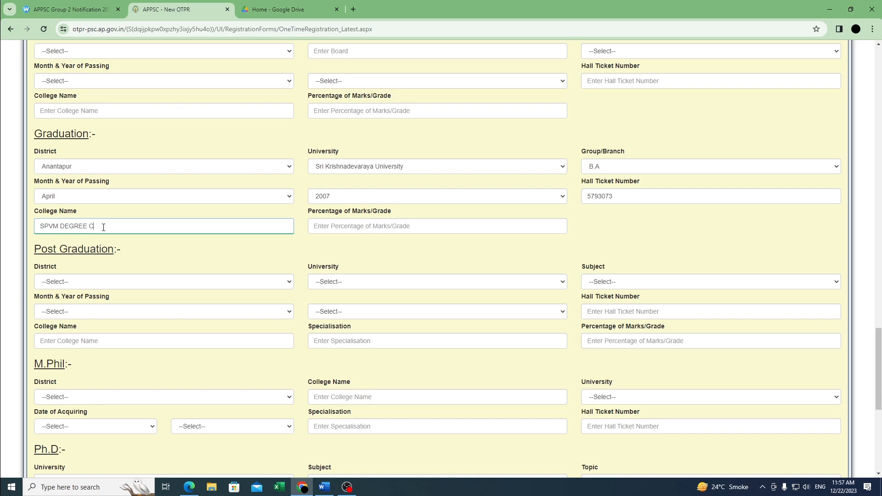
text(OLLEGE)
key(Tab)
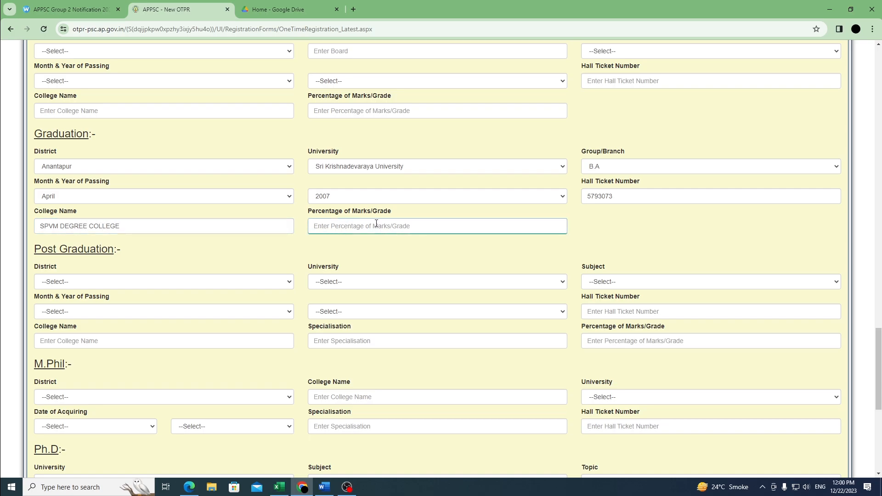
Step: Enter 55 as the graduation percentage of marks
text(55)
click(373, 252)
scroll(120, 305, down, 4)
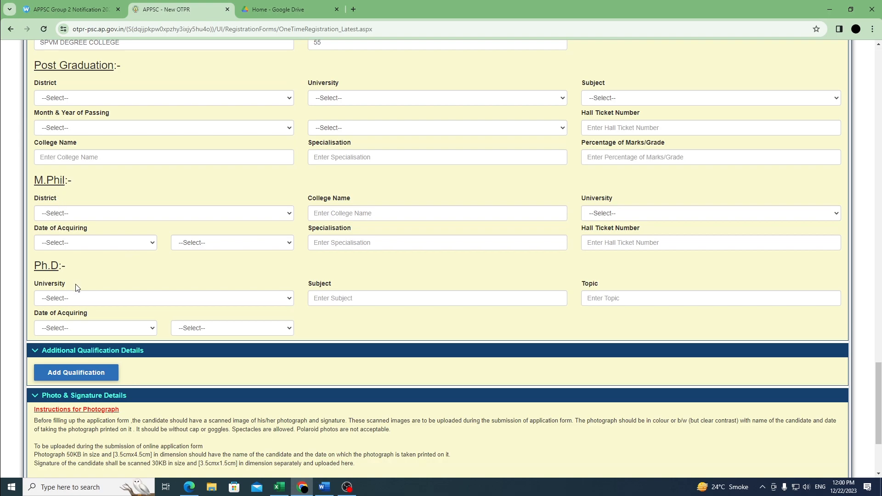
scroll(76, 287, down, 1)
scroll(111, 239, down, 2)
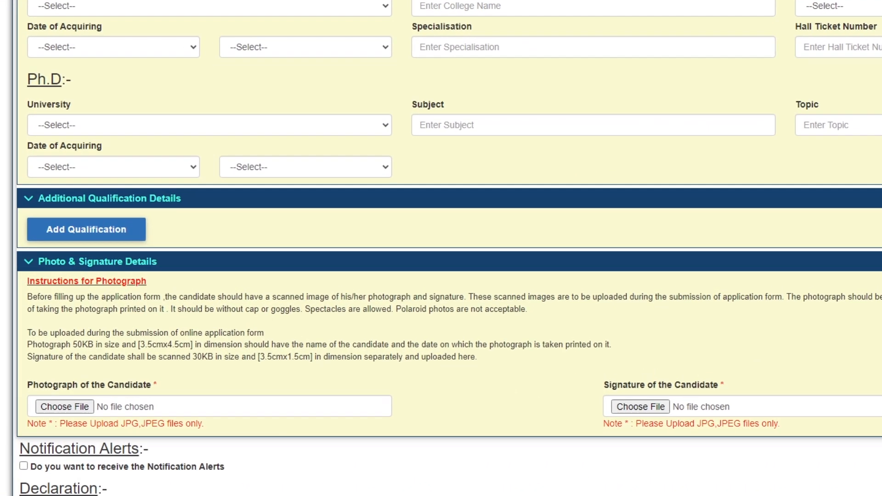
Step: Upload the Photo image from Desktop > APPSC as the candidate's photograph
click(68, 416)
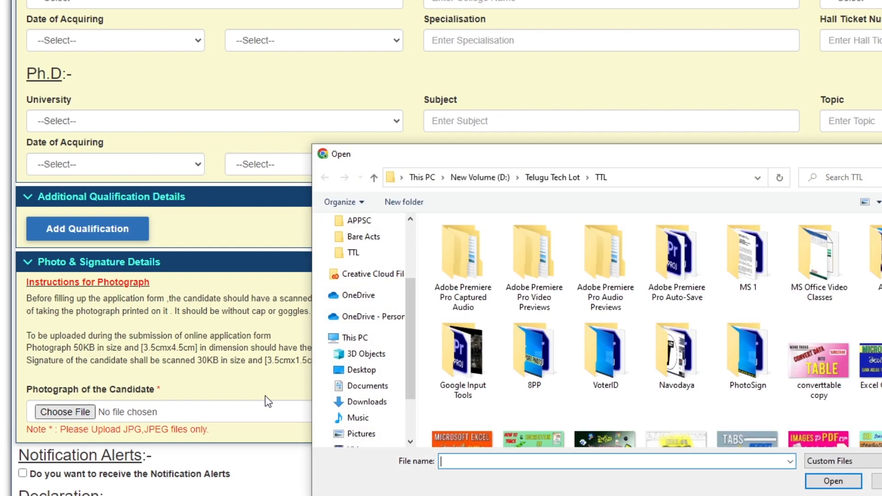
scroll(377, 272, up, 3)
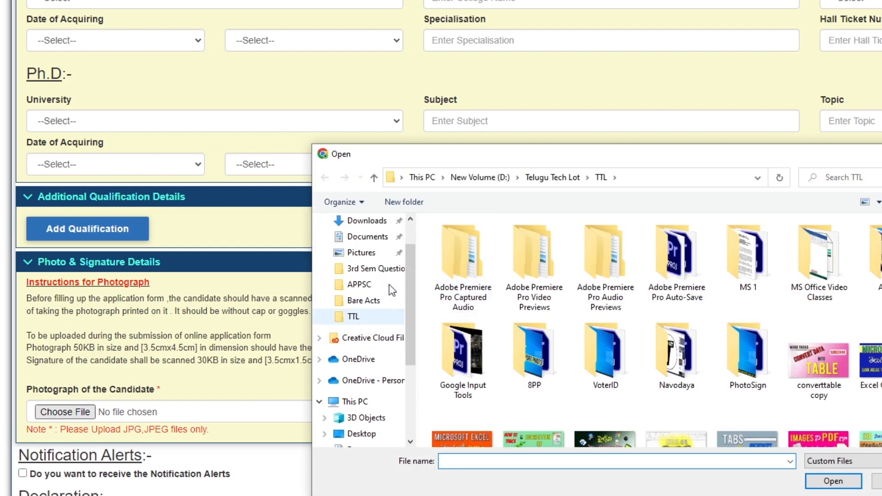
click(361, 248)
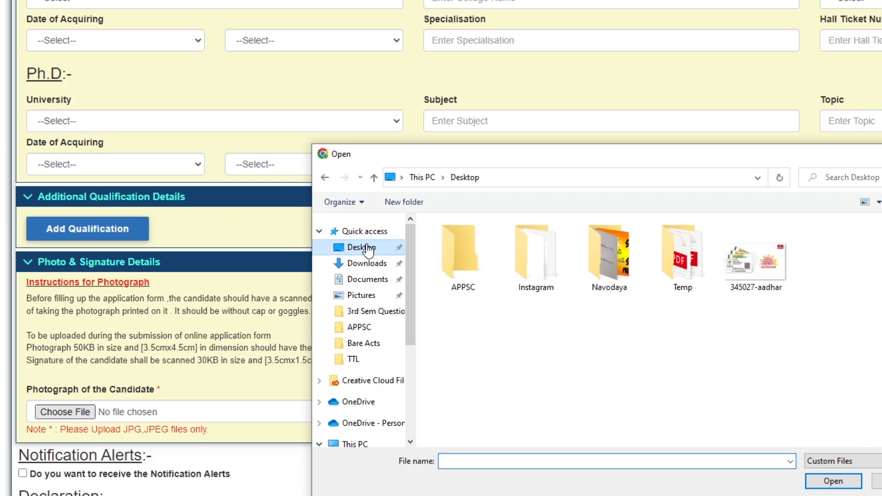
double_click(453, 251)
click(453, 250)
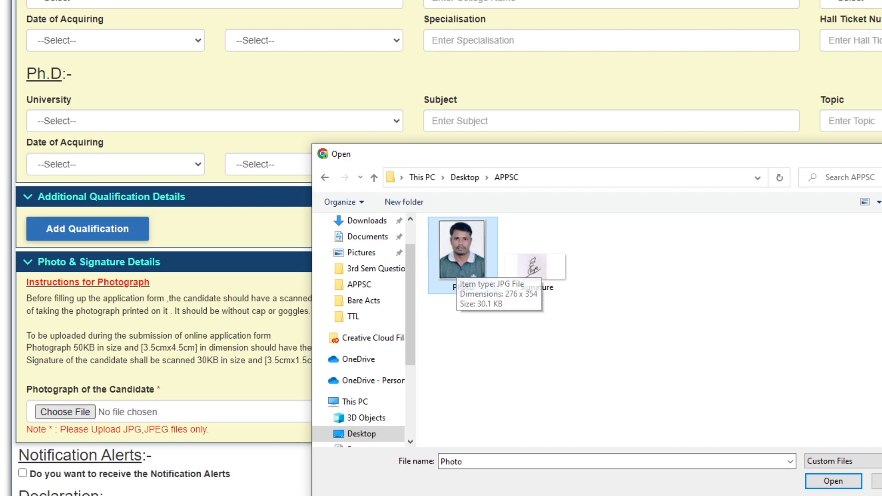
click(823, 480)
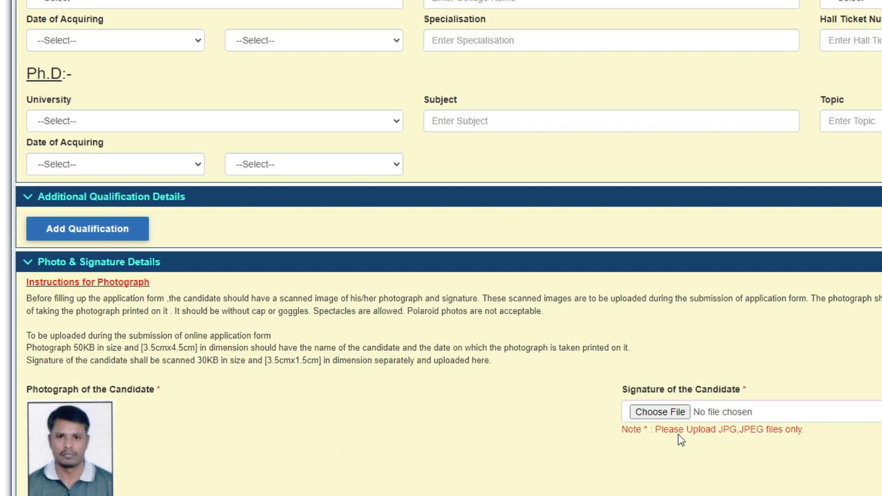
Step: Upload the Signature image from the APPSC folder as the candidate's signature
click(653, 413)
scroll(652, 412, down, 1)
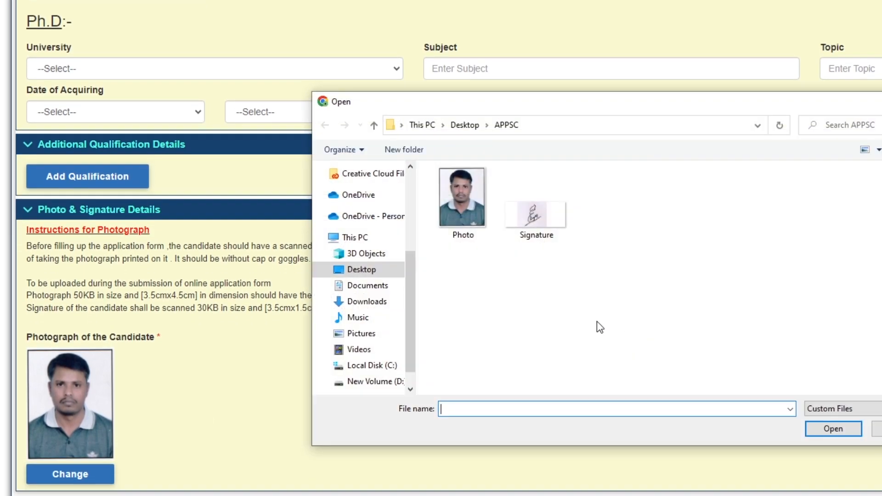
click(526, 219)
click(839, 424)
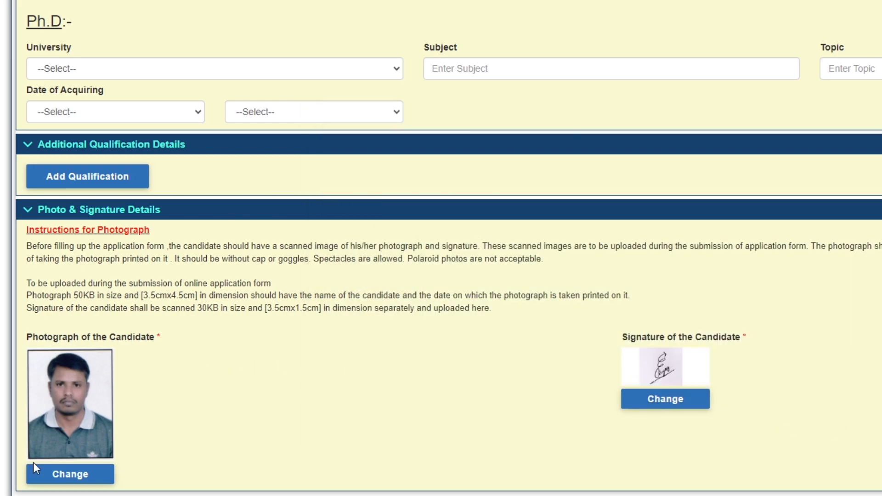
Step: Tick the Notification Alerts and 'I accept the above declaration' checkboxes
scroll(490, 428, down, 2)
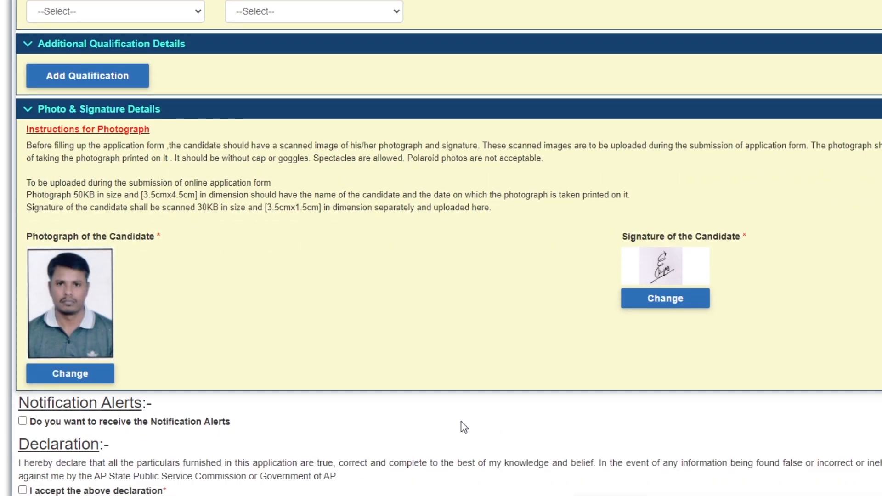
click(22, 421)
click(22, 491)
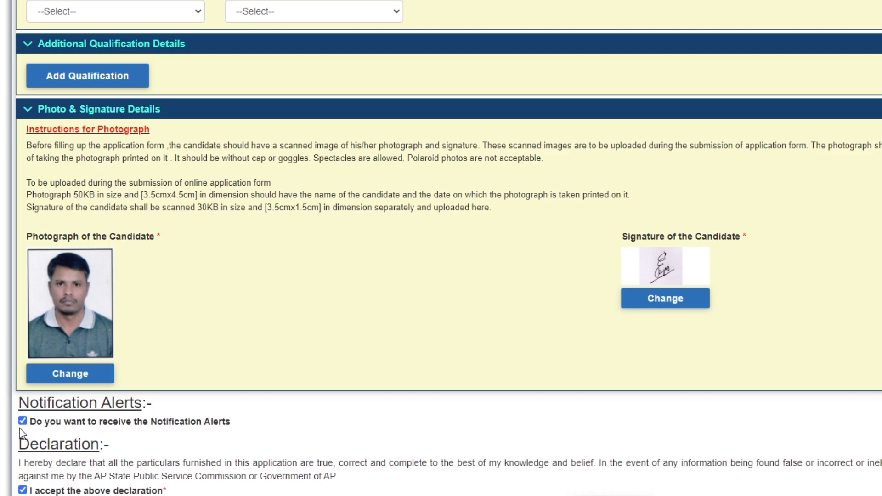
scroll(168, 419, down, 1)
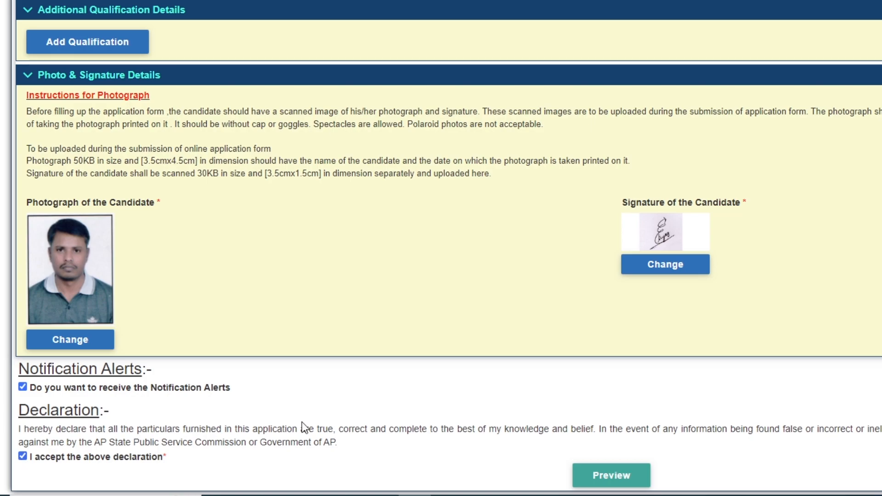
Step: Try Preview and review the red required-field errors on the 4th–9th class rows
click(593, 478)
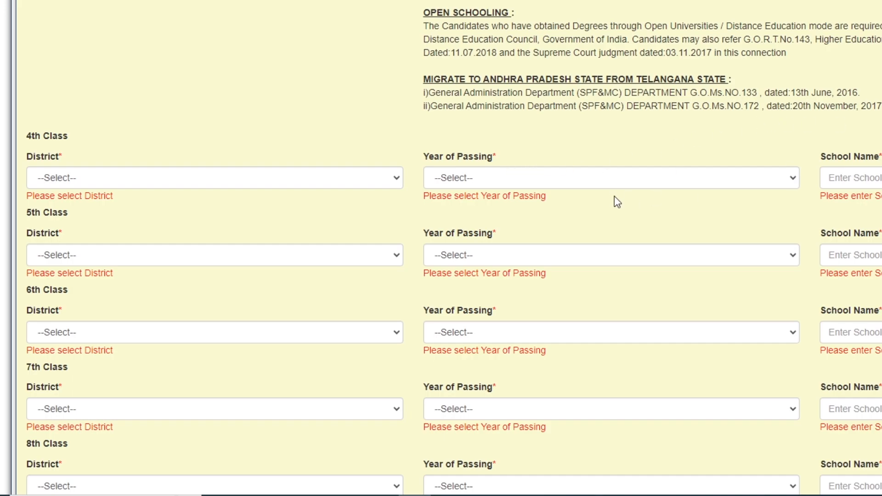
scroll(617, 202, up, 10)
scroll(621, 258, down, 10)
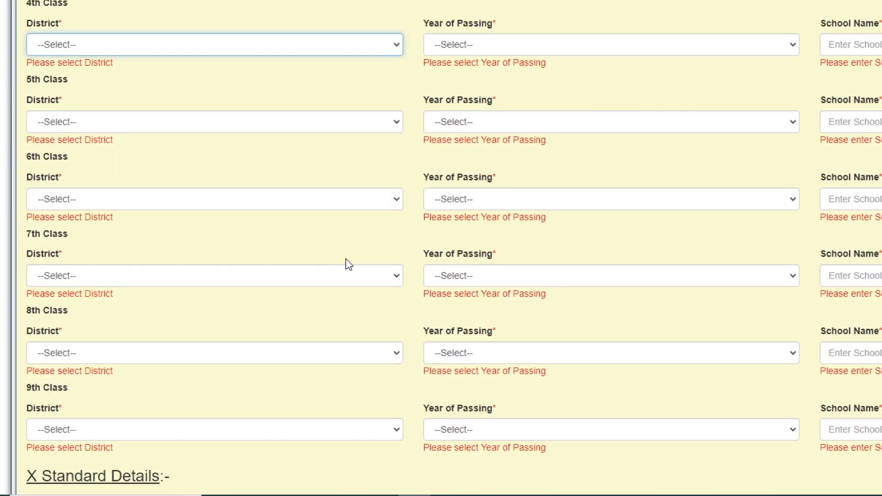
Step: Set the District to Anantapur for the 9th, 8th and next class rows
scroll(117, 101, down, 10)
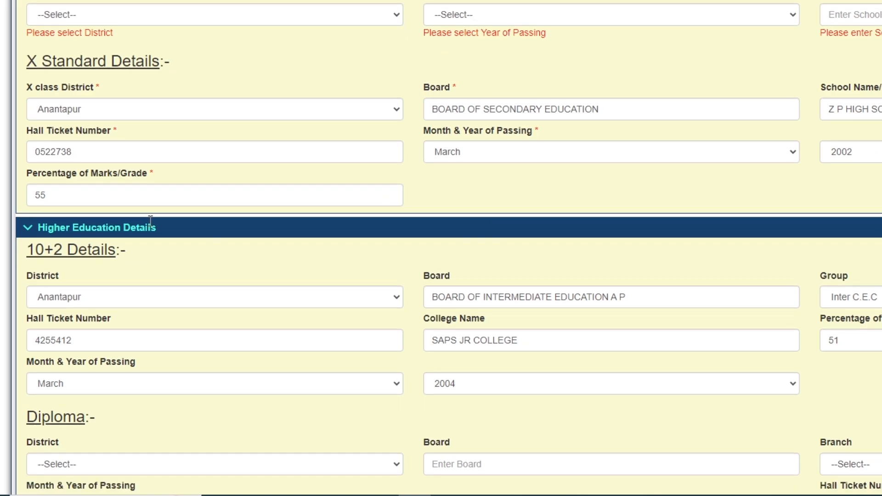
scroll(110, 104, up, 1)
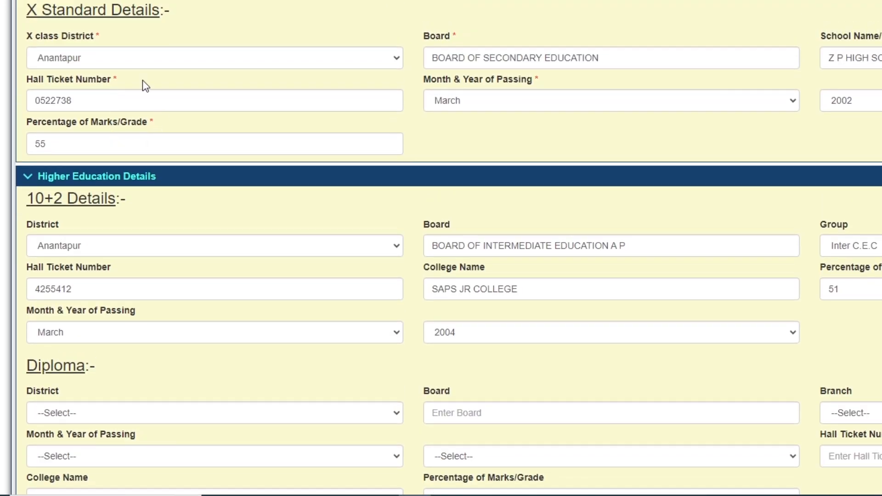
scroll(183, 108, up, 2)
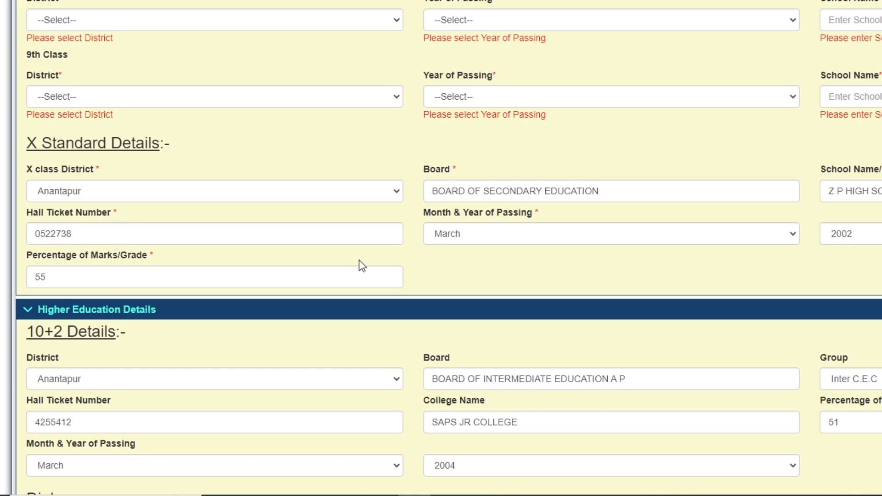
scroll(66, 106, up, 1)
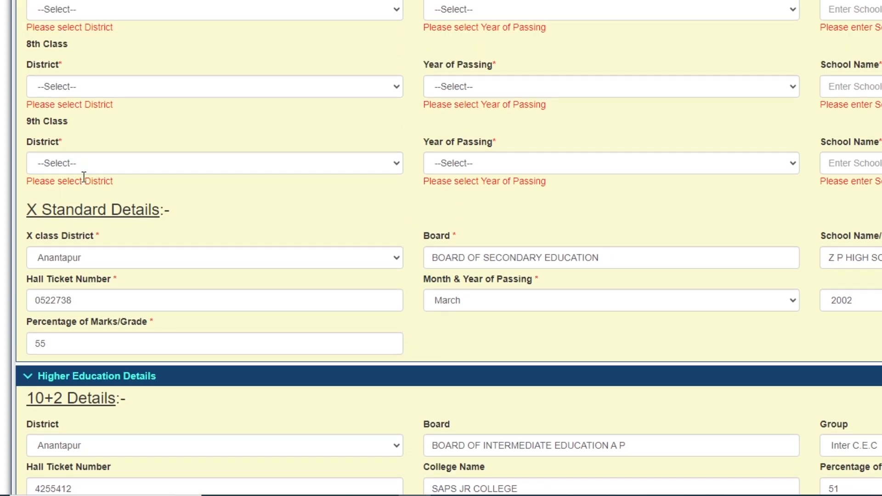
click(79, 173)
key(Down)
key(Return)
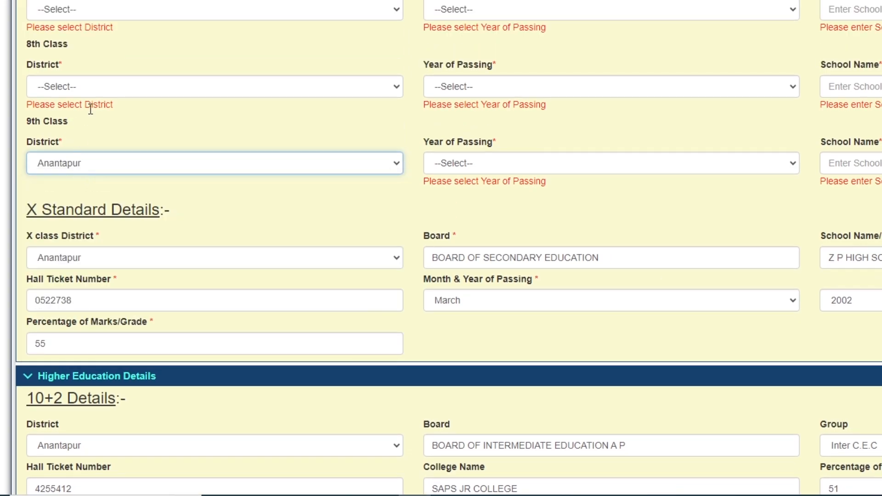
click(86, 92)
key(Down)
key(Return)
click(71, 11)
key(Down)
key(Return)
Step: Set the 5th and 4th Class districts to Anantapur
scroll(72, 1, up, 3)
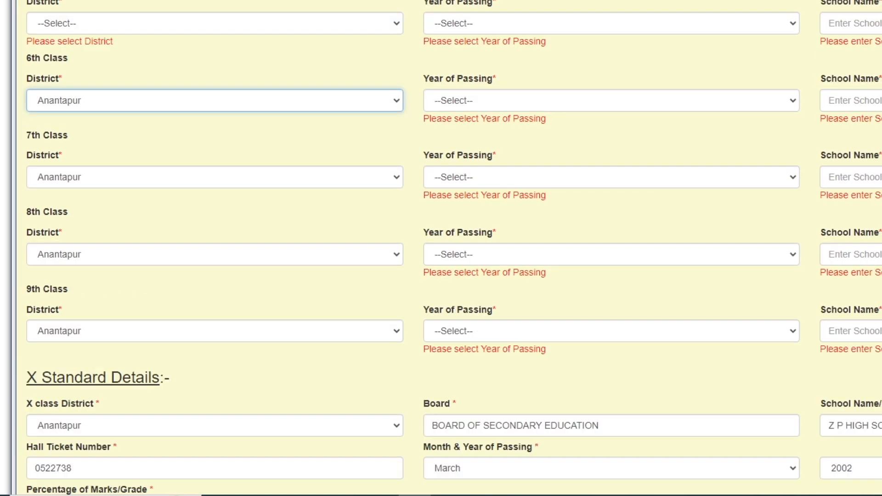
click(70, 57)
key(Down)
key(Return)
click(70, 1)
key(Down)
key(Return)
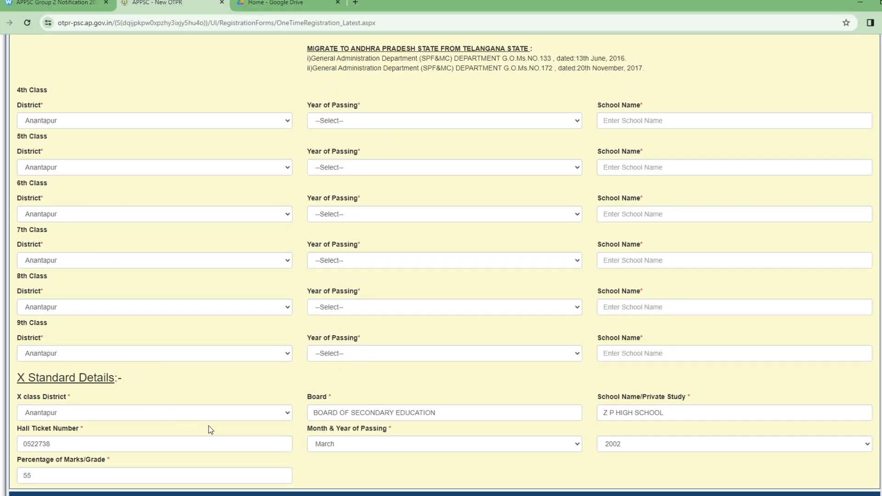
Step: Copy the X class school name and paste it into the 9th, 8th, 7th and 6th Class School Name fields
drag(671, 413, 568, 414)
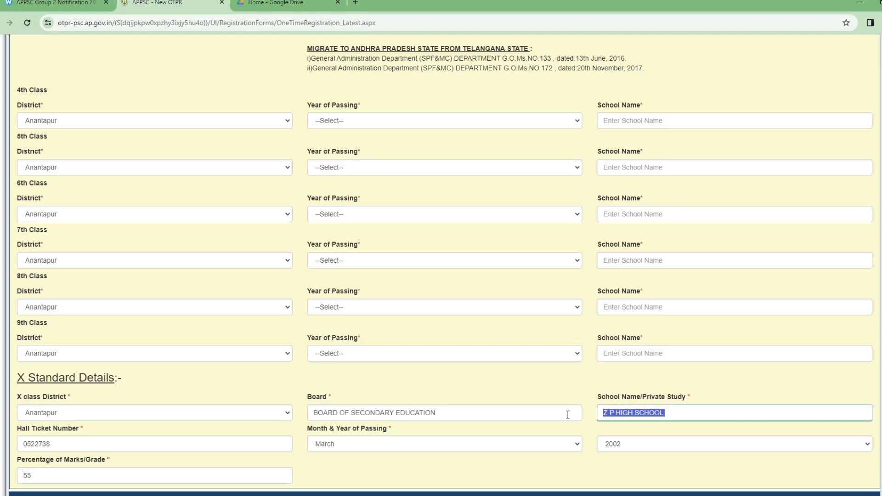
key(ctrl+c)
click(665, 355)
key(ctrl+v)
click(652, 309)
key(ctrl+v)
click(643, 261)
key(ctrl+v)
click(657, 214)
key(ctrl+v)
Step: Move between the 5th and 4th Class School Name fields without entering text
click(623, 167)
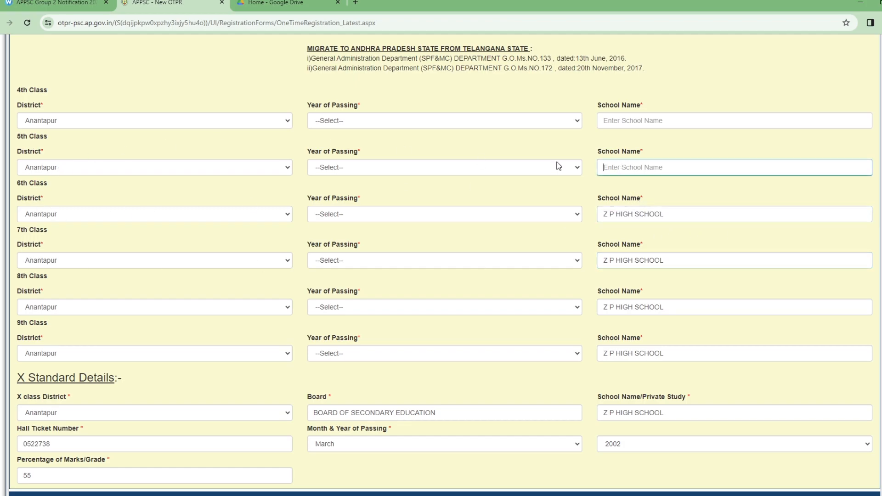
scroll(542, 175, up, 1)
click(617, 170)
click(626, 219)
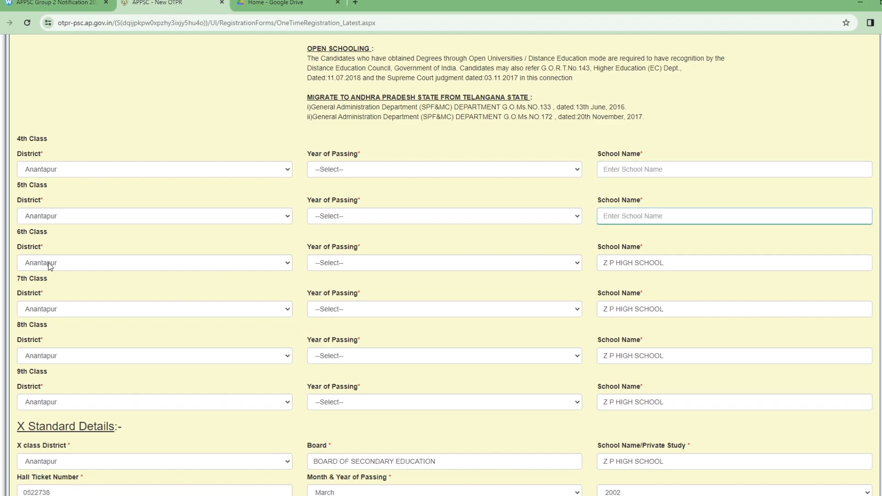
scroll(395, 385, down, 2)
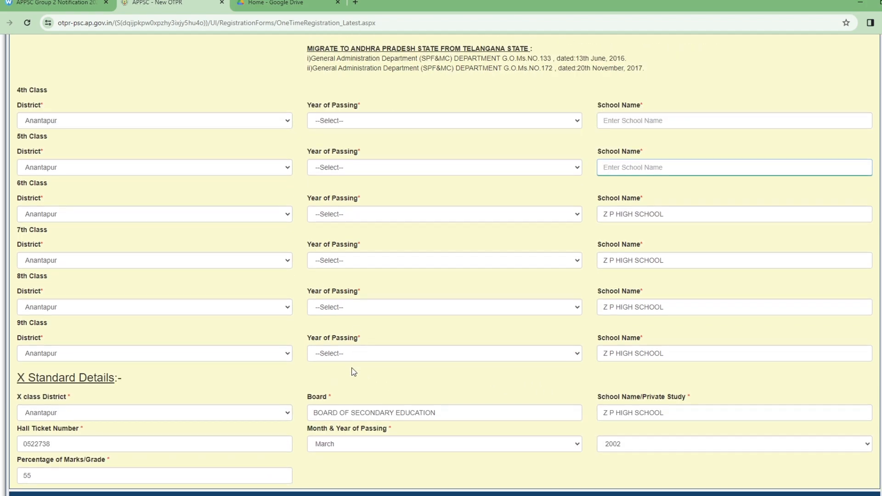
scroll(592, 443, down, 1)
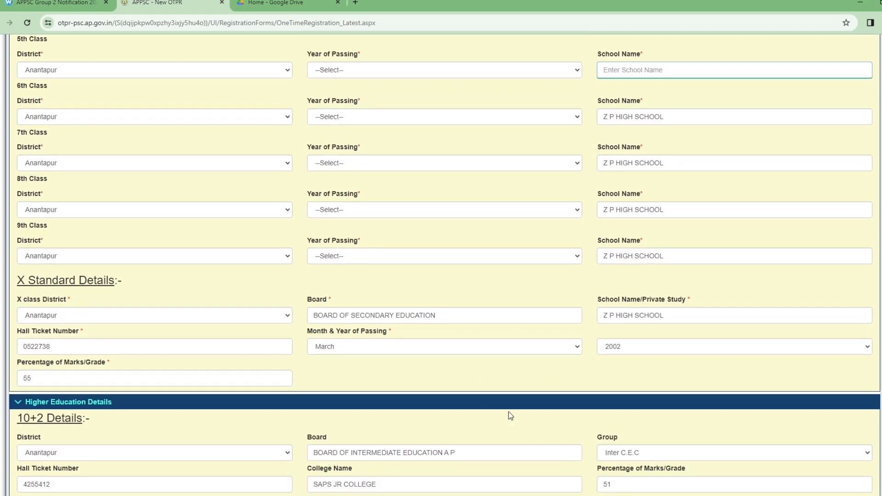
Step: Set the 9th, 8th and 7th Class years of passing to 2001, 2000 and 1999
click(322, 256)
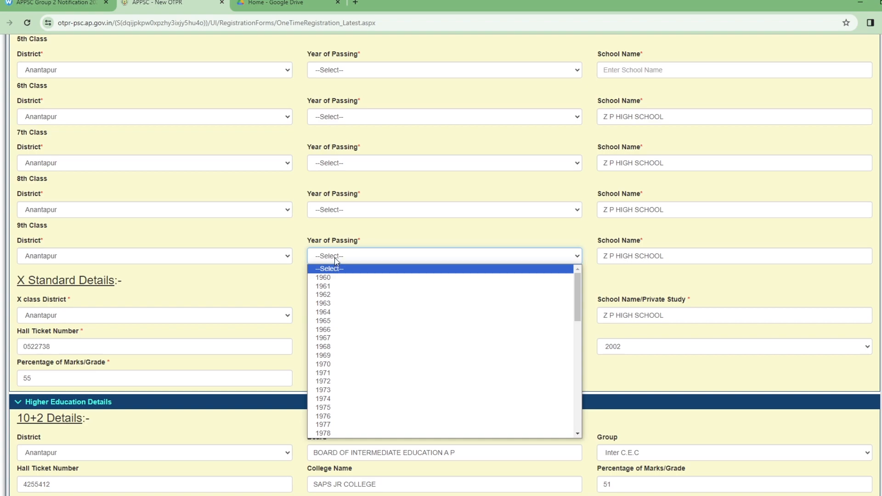
scroll(338, 409, down, 4)
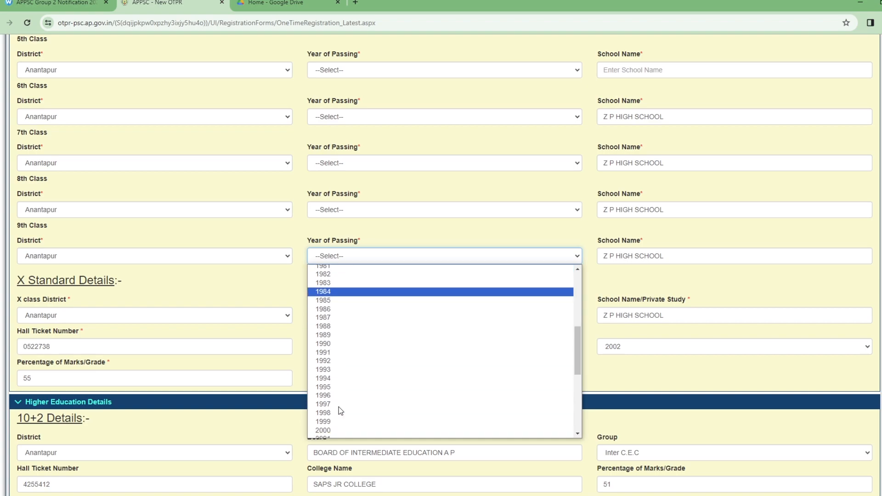
click(334, 433)
click(324, 211)
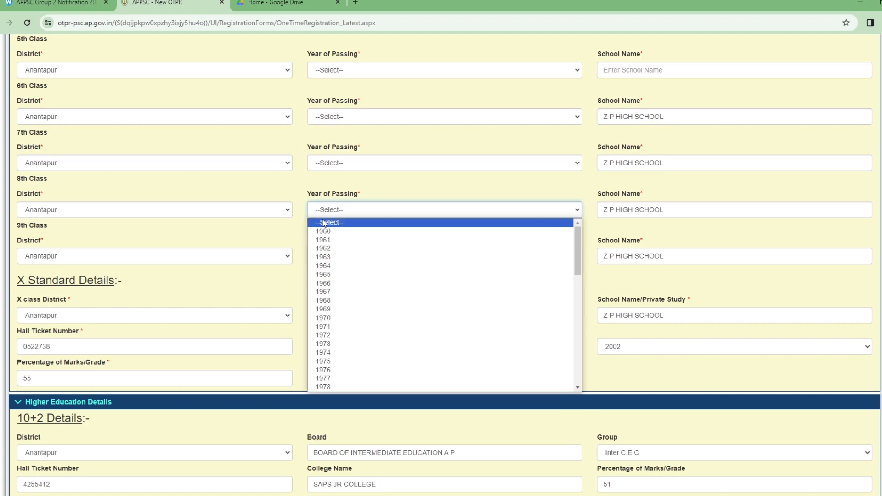
scroll(349, 351, down, 8)
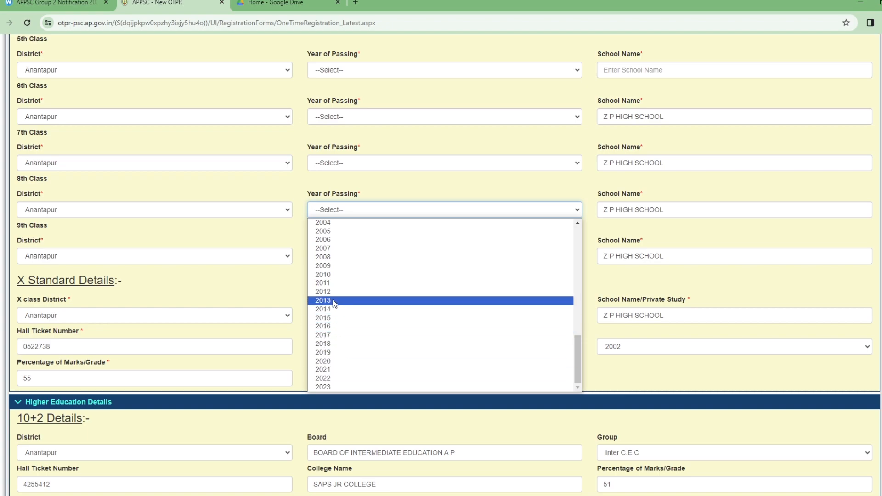
scroll(332, 298, up, 3)
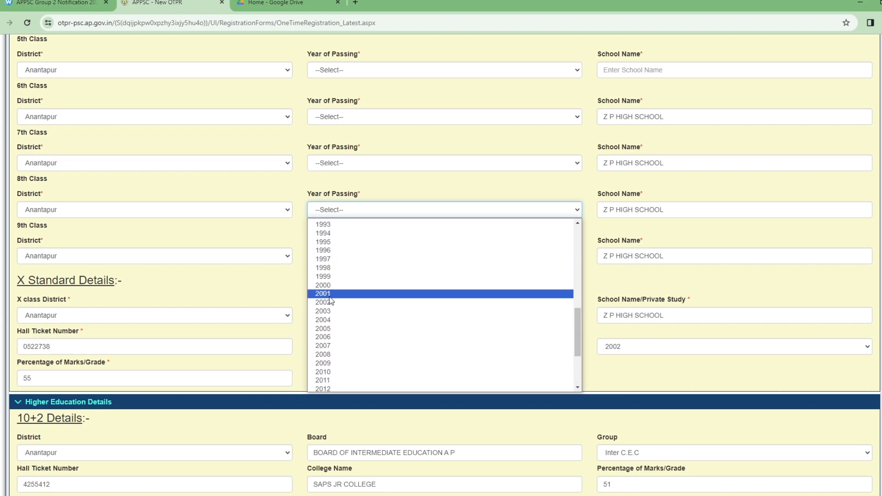
click(330, 285)
click(354, 165)
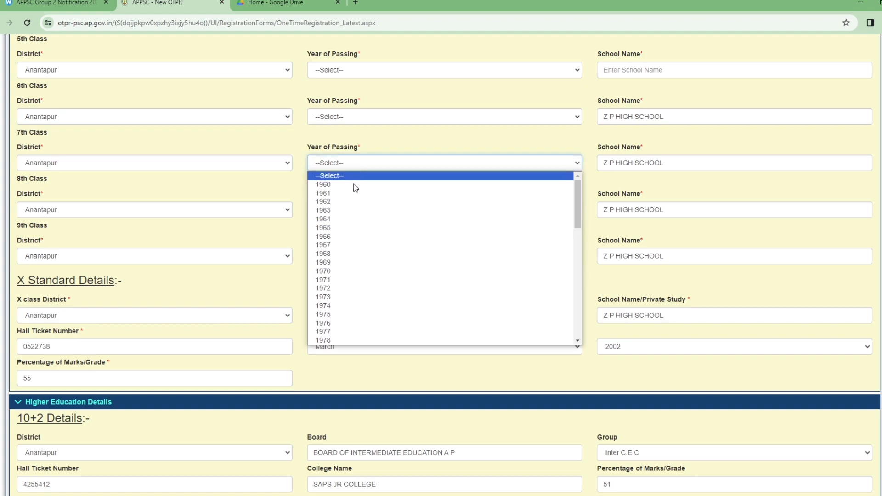
scroll(348, 288, down, 5)
click(346, 327)
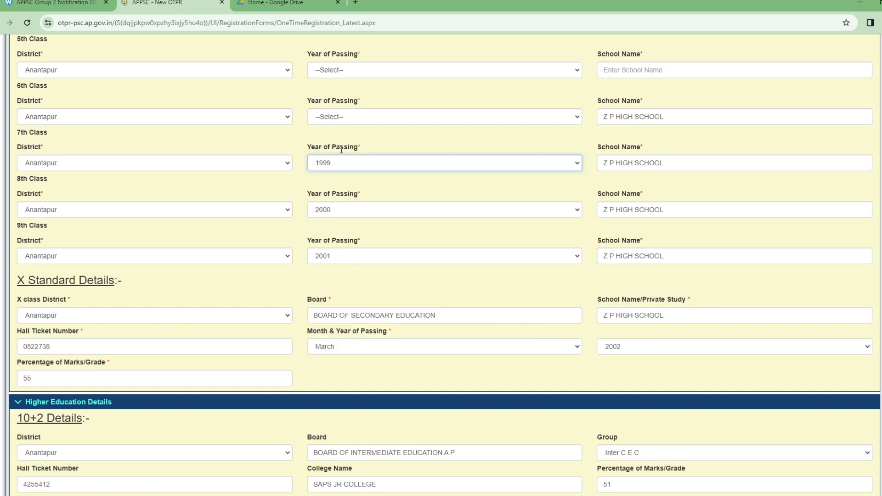
Step: Set the 6th, 5th and 4th Class years of passing to 1998, 1997 and 1996
click(340, 119)
scroll(343, 280, down, 8)
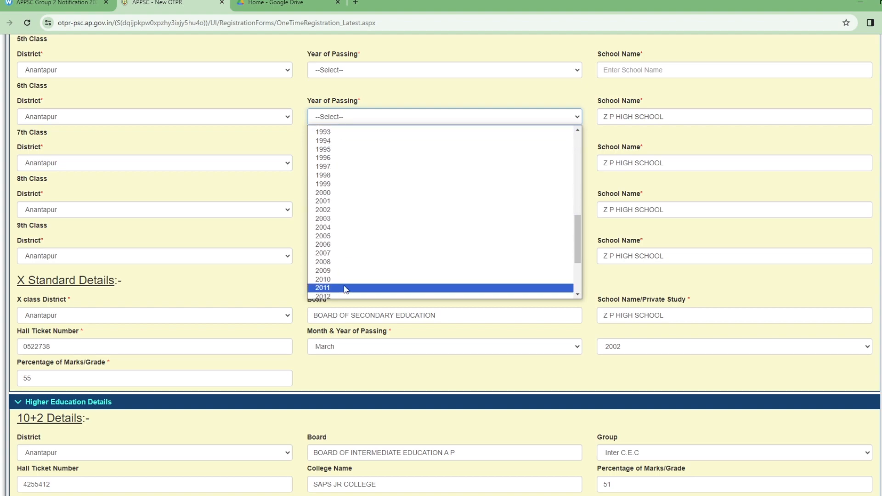
click(340, 176)
click(340, 69)
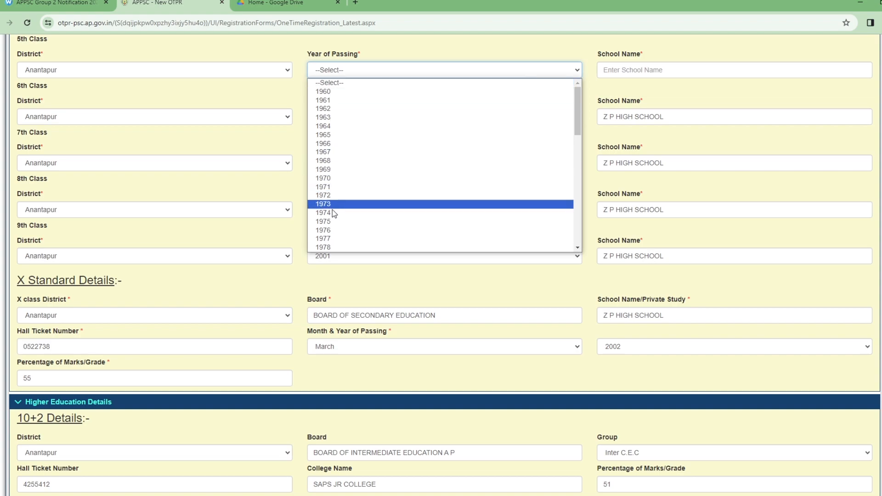
scroll(340, 213, down, 2)
scroll(338, 174, up, 2)
scroll(344, 213, down, 2)
scroll(341, 211, down, 4)
scroll(338, 138, up, 2)
click(337, 122)
scroll(338, 126, up, 2)
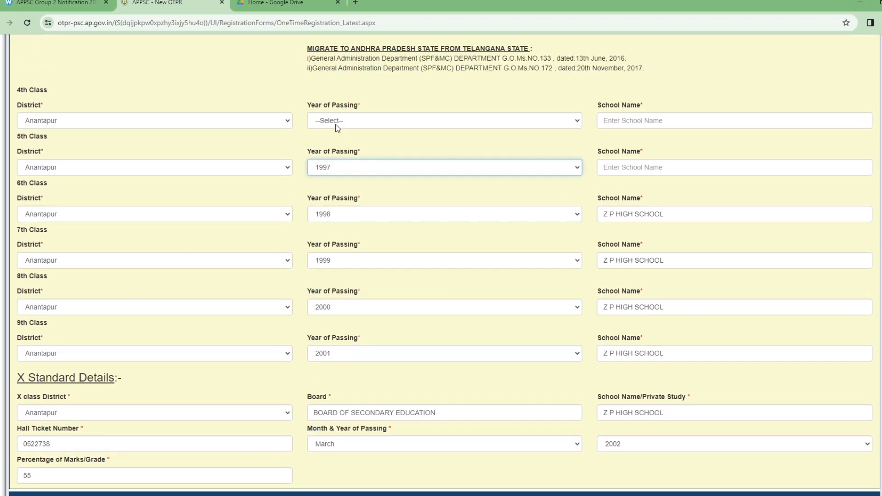
scroll(356, 138, up, 1)
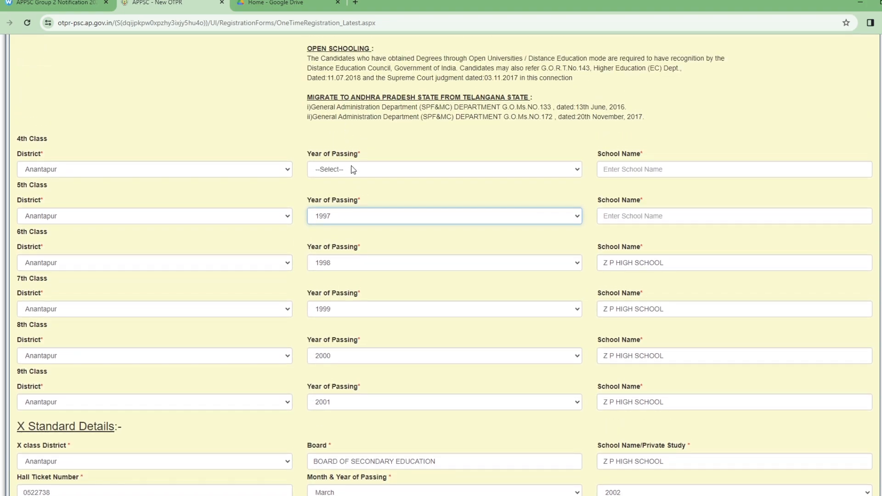
click(353, 170)
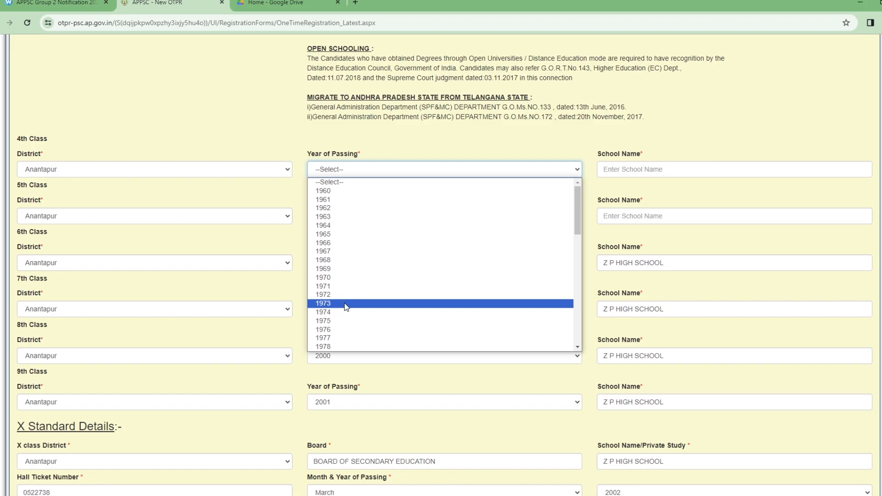
scroll(340, 328, down, 9)
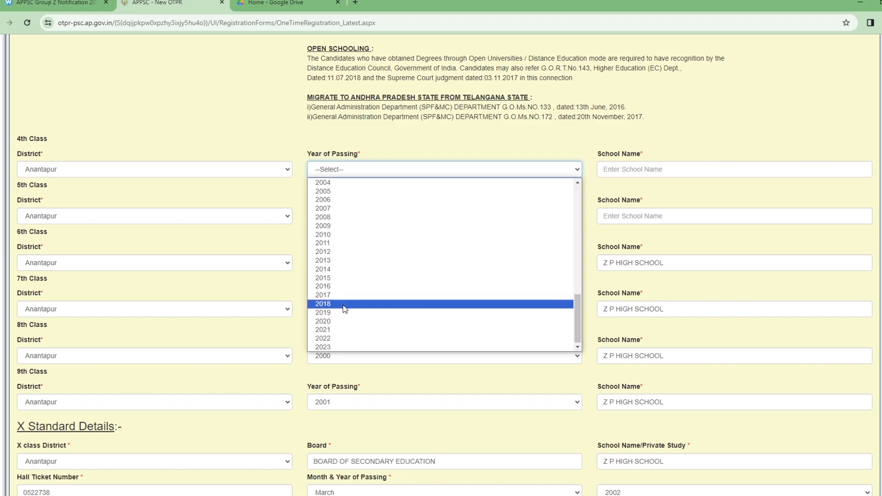
scroll(335, 226, up, 7)
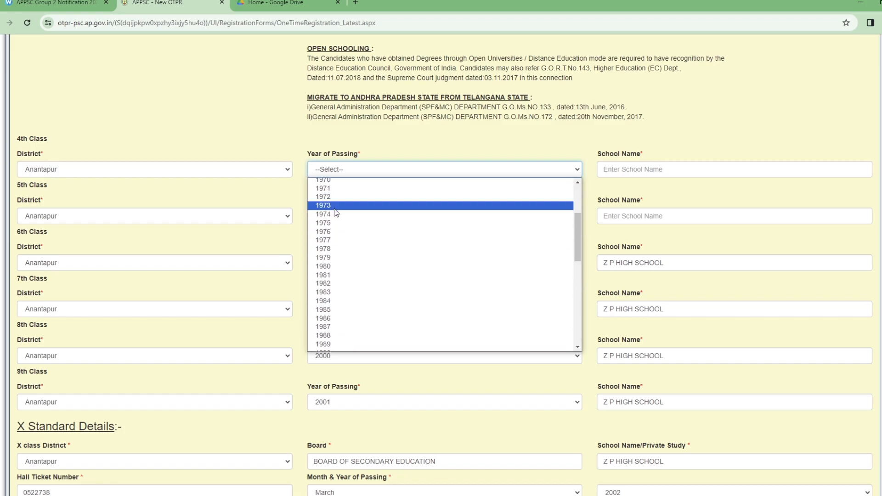
scroll(339, 266, up, 2)
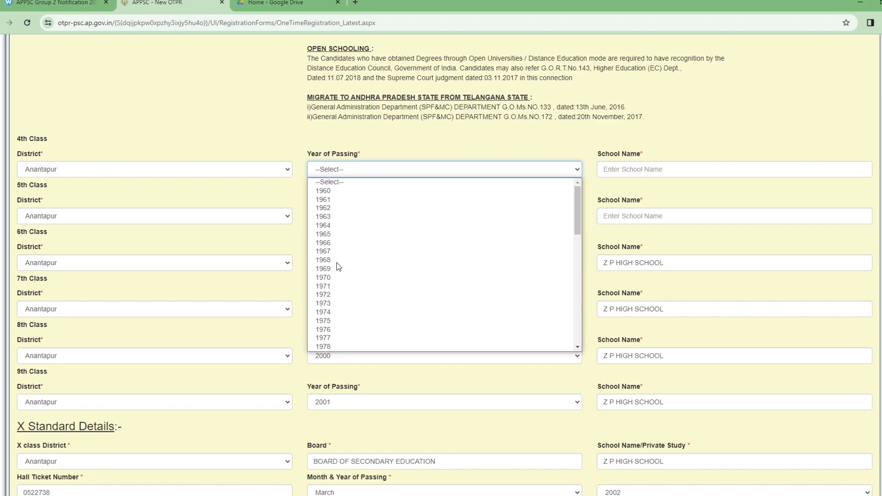
scroll(337, 271, down, 9)
scroll(335, 258, up, 3)
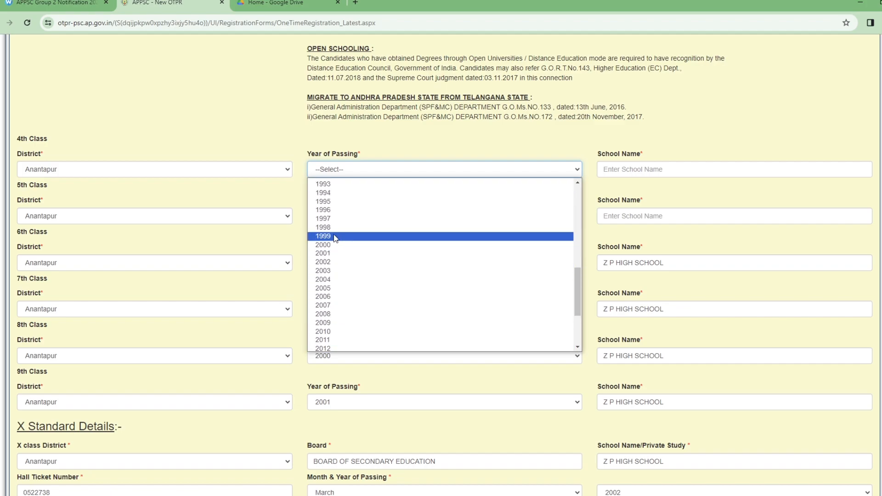
click(341, 209)
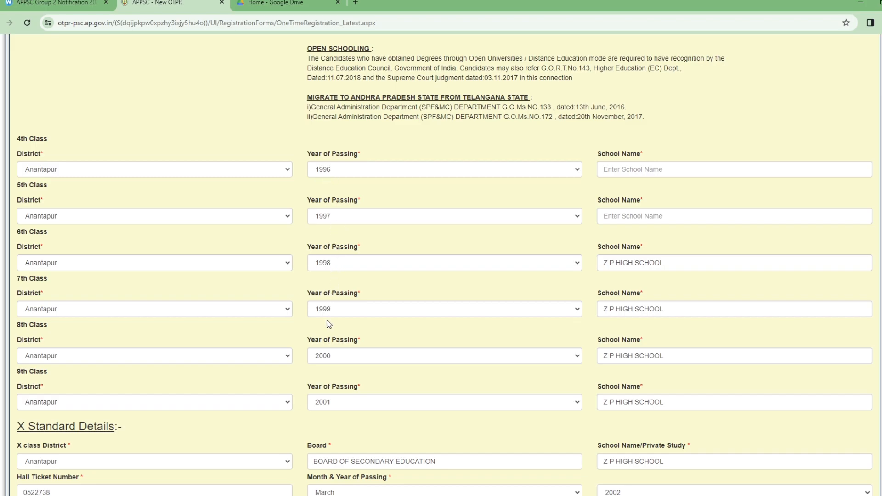
Step: Scroll past the 10+2, Graduation and Ph.D sections down to the Photo, Signature and Declaration area
scroll(333, 410, down, 2)
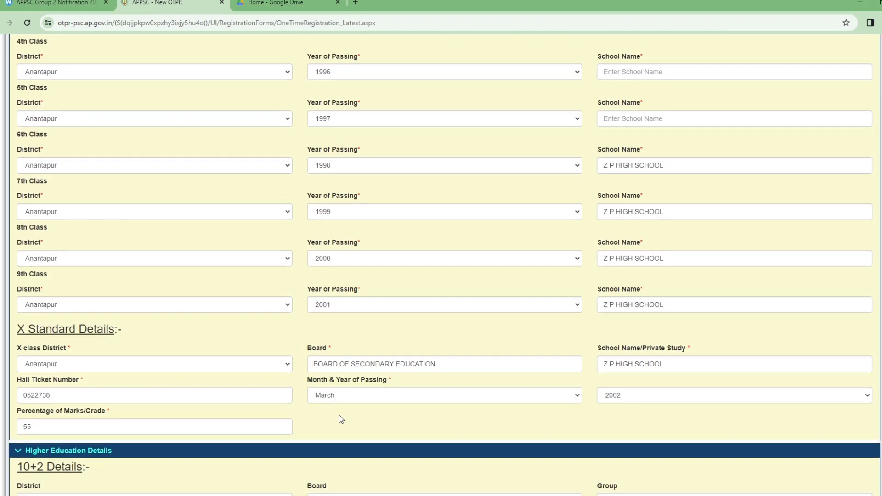
scroll(593, 409, down, 2)
scroll(362, 409, down, 1)
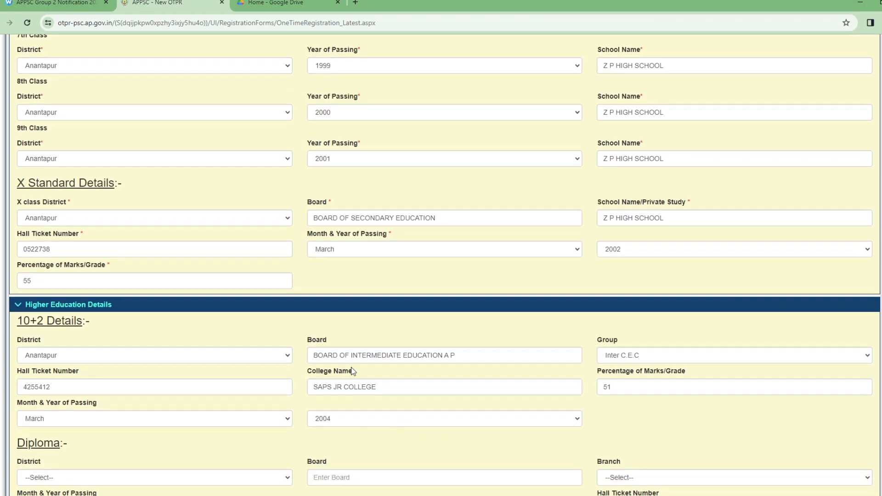
scroll(371, 426, down, 2)
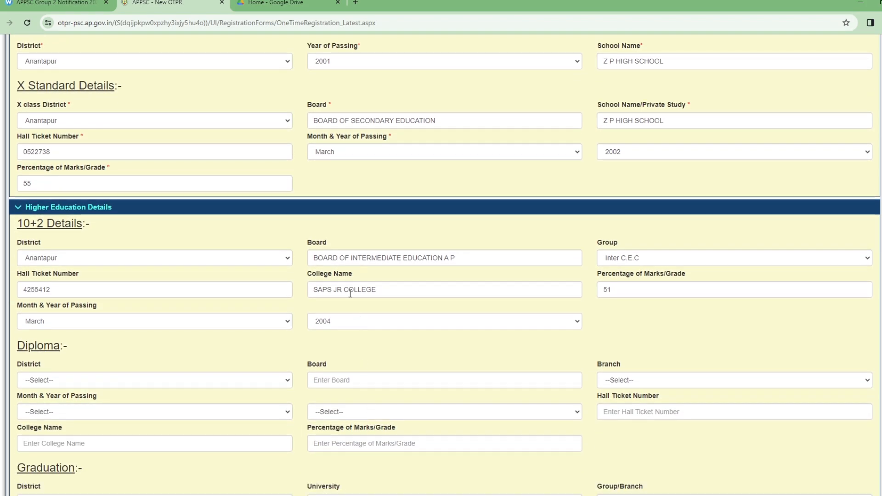
scroll(348, 368, down, 3)
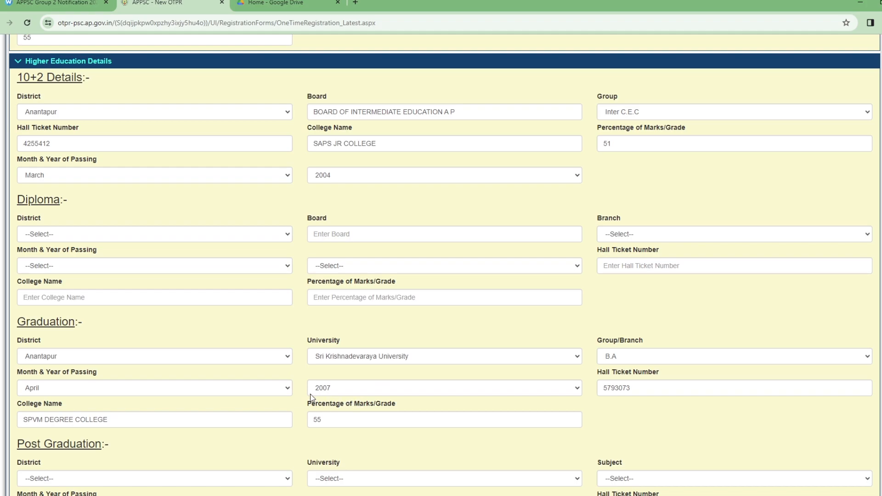
scroll(434, 393, down, 4)
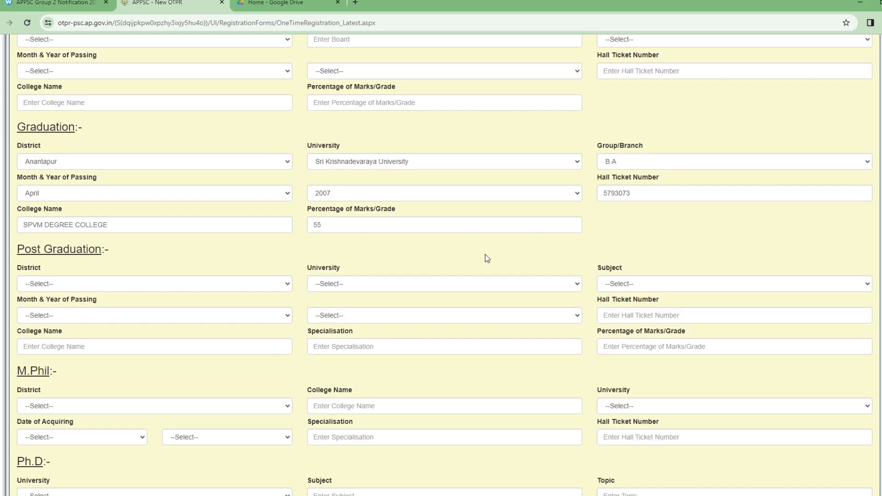
scroll(427, 246, down, 4)
scroll(436, 248, down, 5)
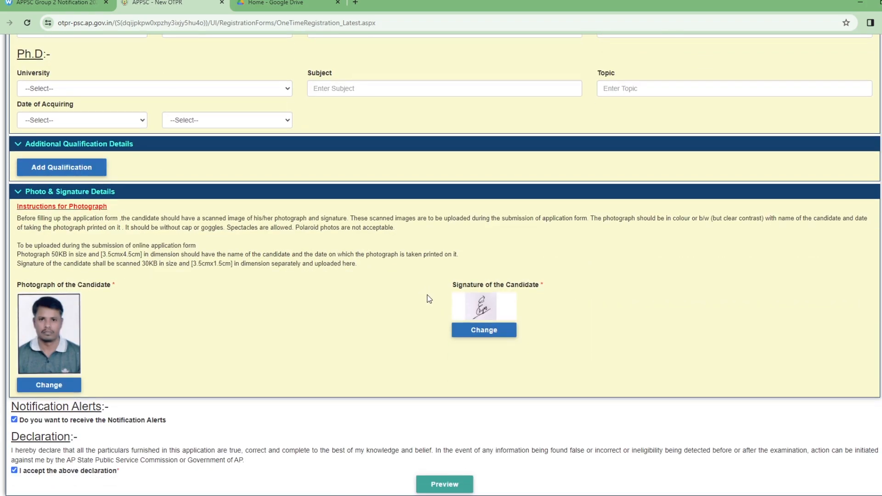
Step: Attempt Preview, then fill the flagged 4th and 5th Class School Name fields with MPP SCHOOL
click(432, 483)
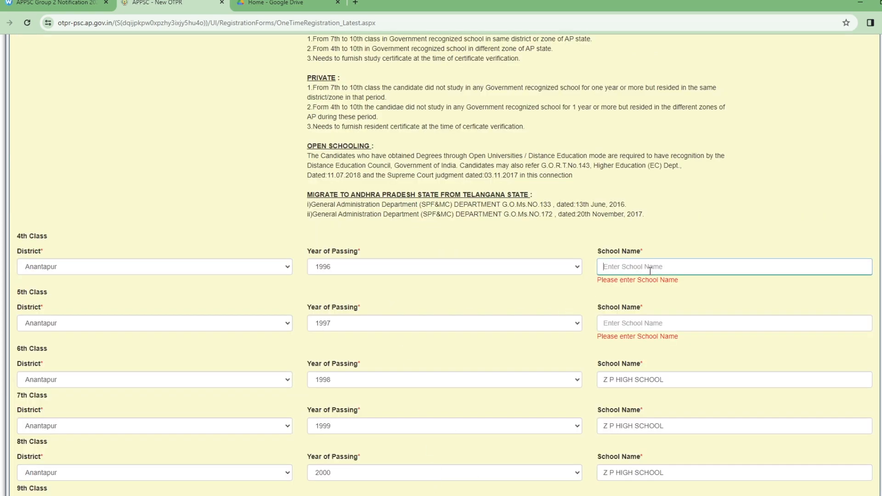
text(MPP SCHOOL)
key(Tab)
click(627, 317)
text(MPP SCHOOL)
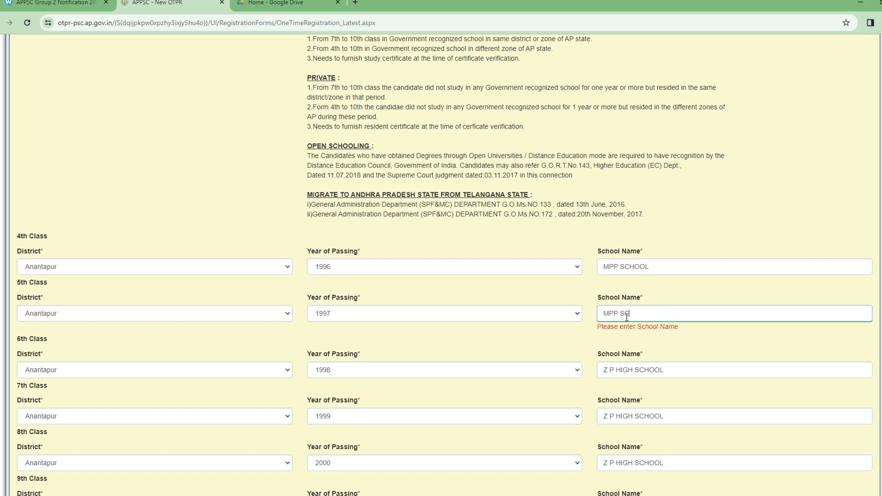
click(656, 298)
double_click(646, 299)
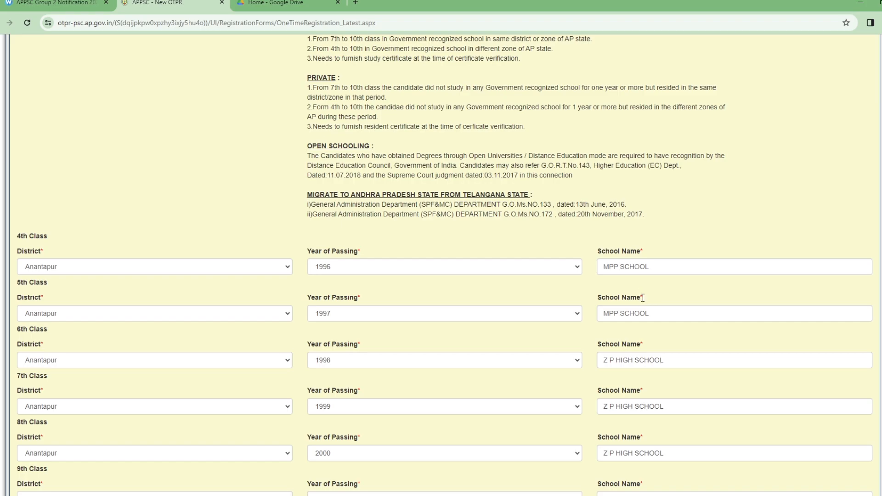
scroll(643, 298, down, 20)
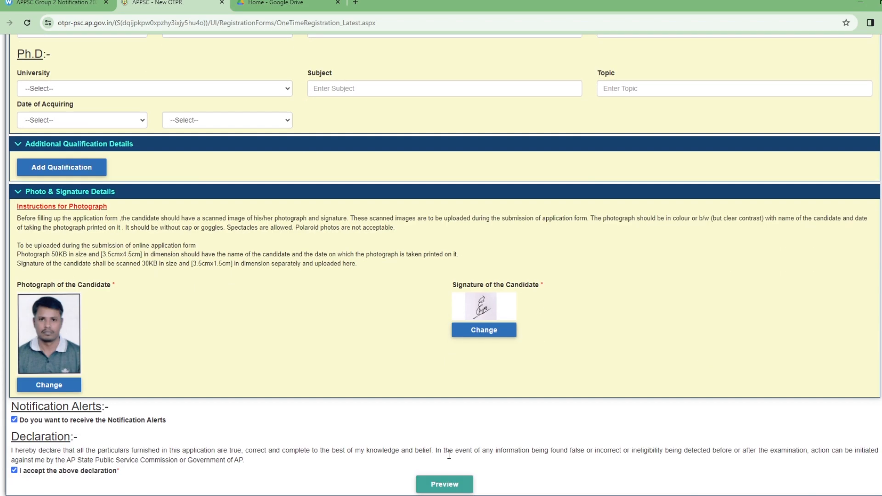
Step: Open the preview and check the candidate's name, gender, date of birth, e-mail and mobile number
click(446, 485)
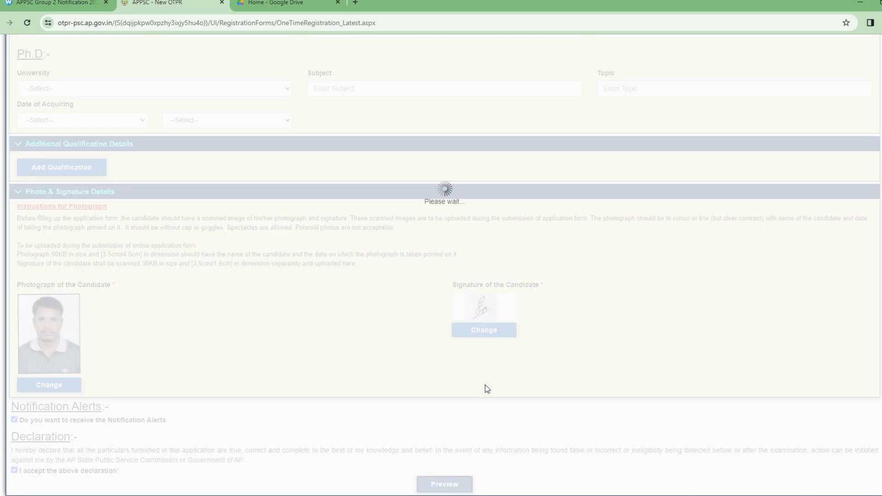
scroll(481, 356, up, 20)
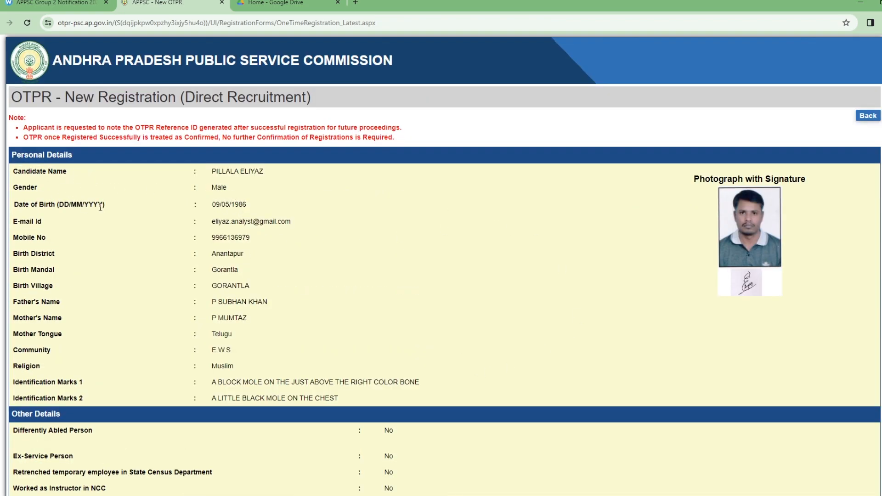
drag(211, 174, 256, 190)
click(262, 183)
click(301, 201)
drag(211, 209, 276, 211)
drag(213, 227, 222, 226)
drag(243, 227, 248, 228)
click(304, 248)
drag(221, 242, 224, 244)
click(245, 248)
Step: Check the address and education details in the preview down to the captcha
scroll(209, 295, down, 6)
drag(187, 291, 201, 276)
click(279, 336)
scroll(685, 316, down, 1)
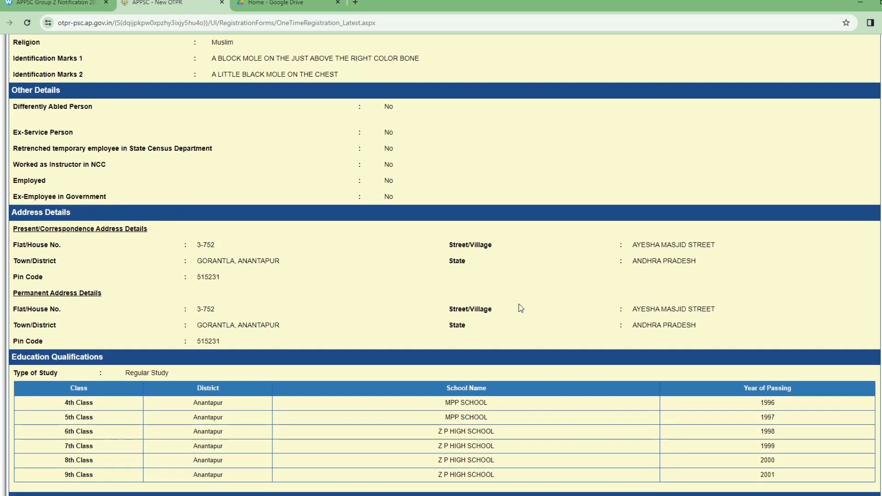
drag(660, 231, 716, 233)
click(656, 255)
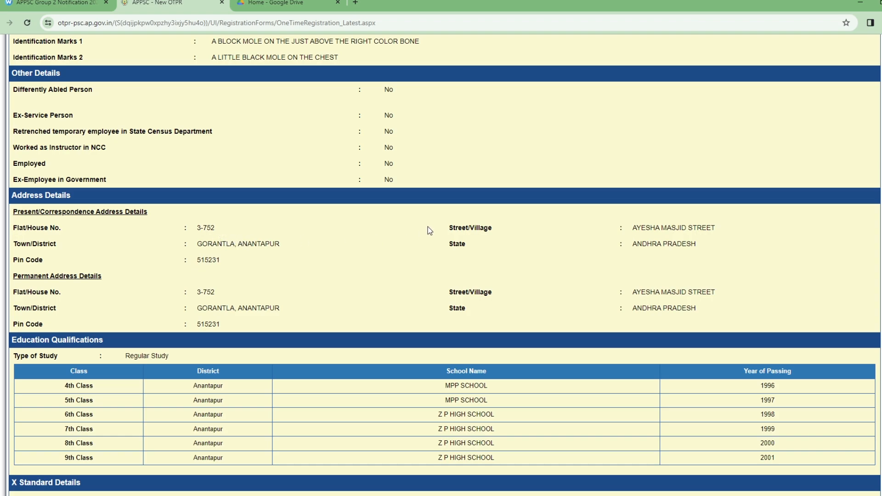
scroll(248, 306, down, 2)
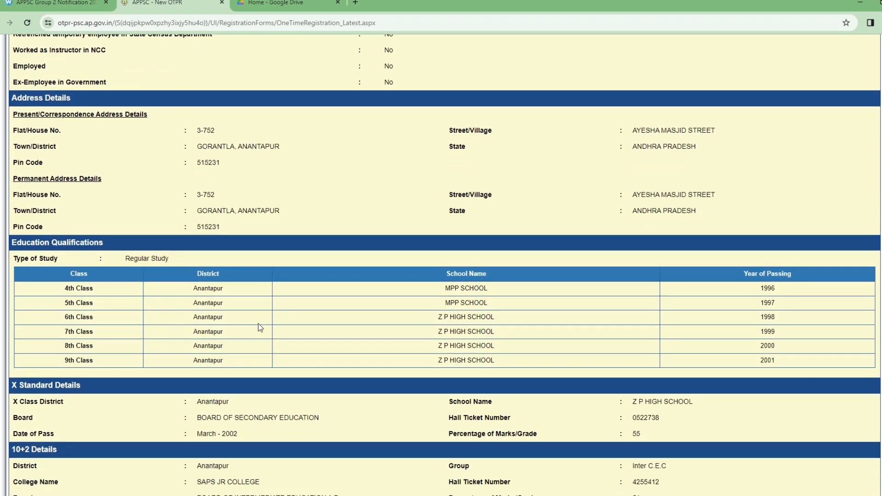
scroll(138, 306, down, 1)
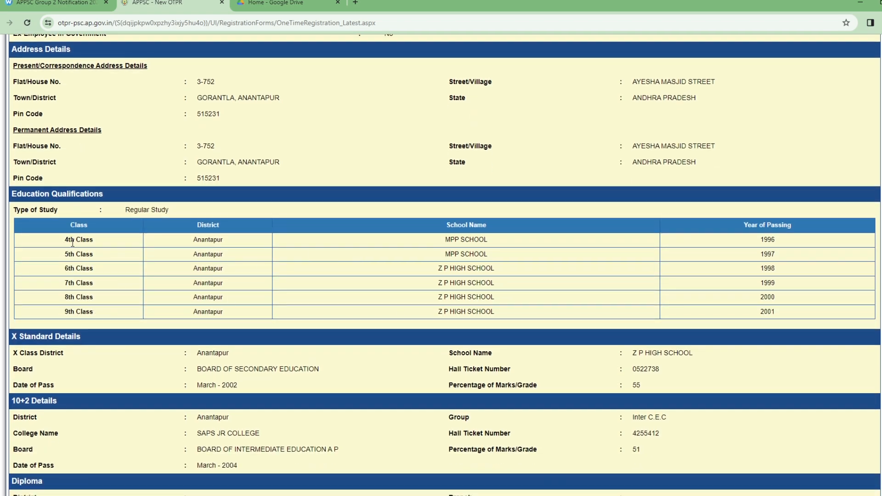
drag(66, 243, 510, 260)
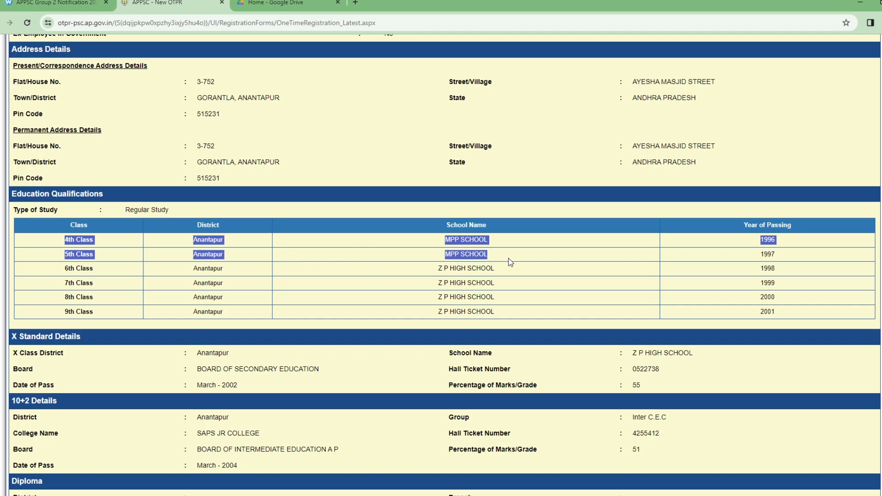
click(509, 260)
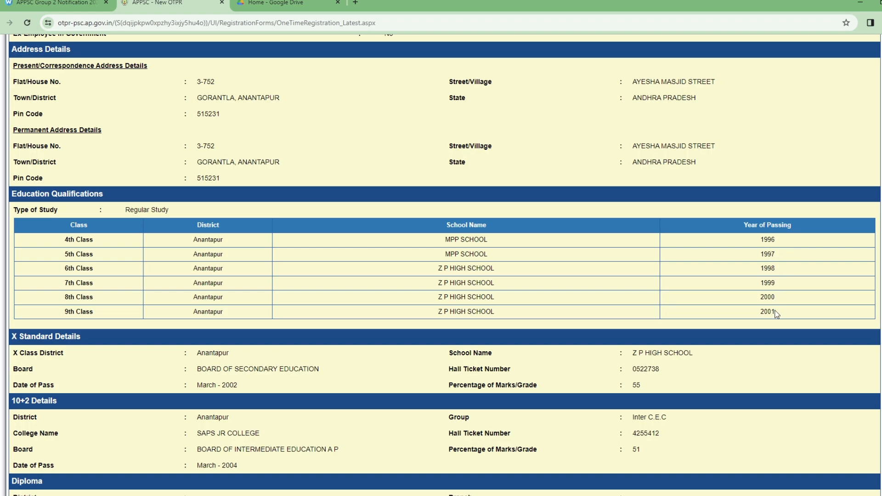
drag(216, 385, 237, 385)
scroll(377, 396, down, 2)
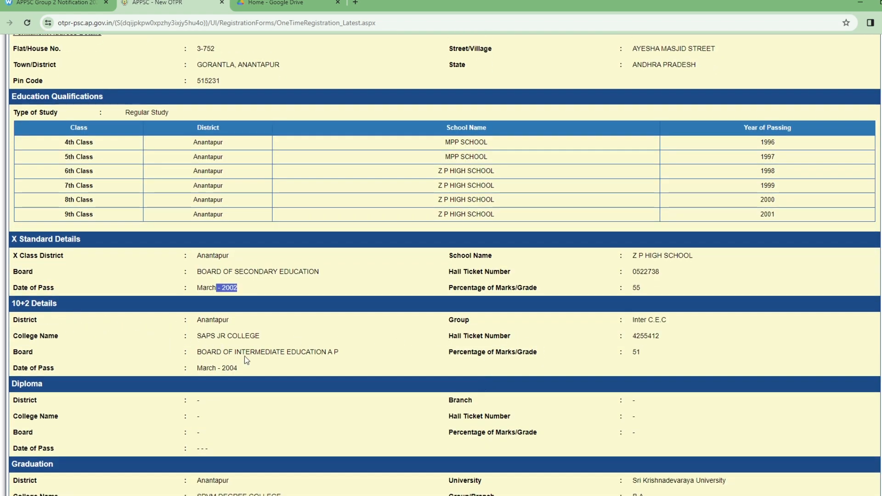
click(650, 352)
drag(632, 336, 661, 337)
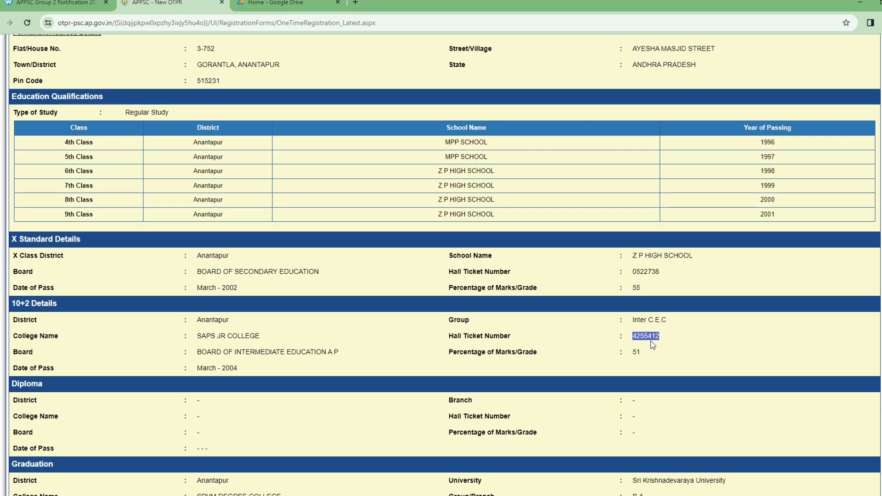
scroll(575, 362, down, 8)
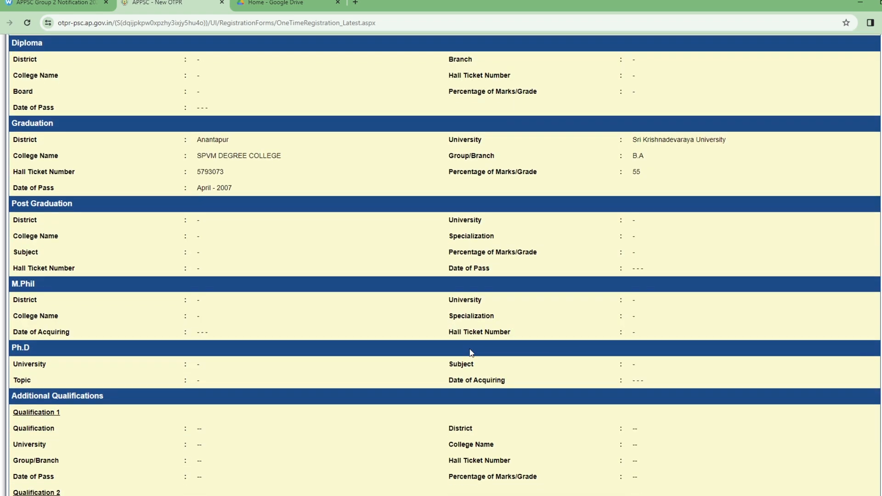
scroll(535, 343, down, 7)
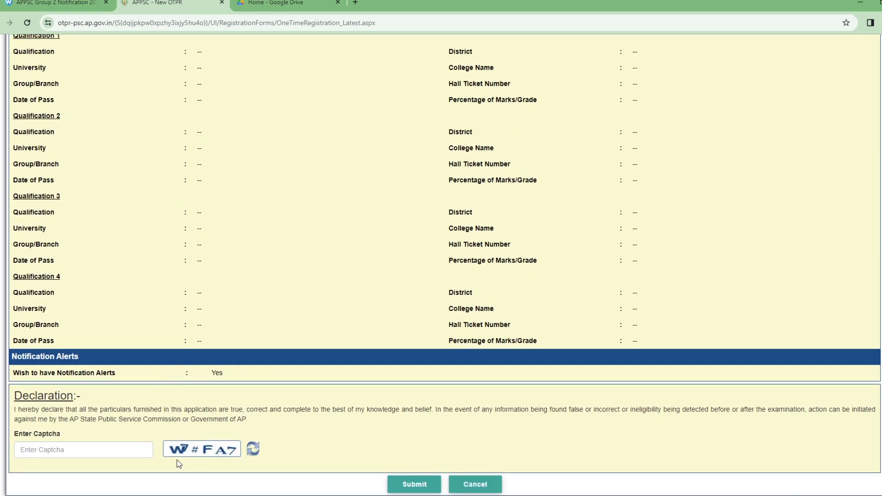
Step: Enter the captcha text and submit the registration
click(82, 451)
text(w)
key(BackSpace)
text(W7#)
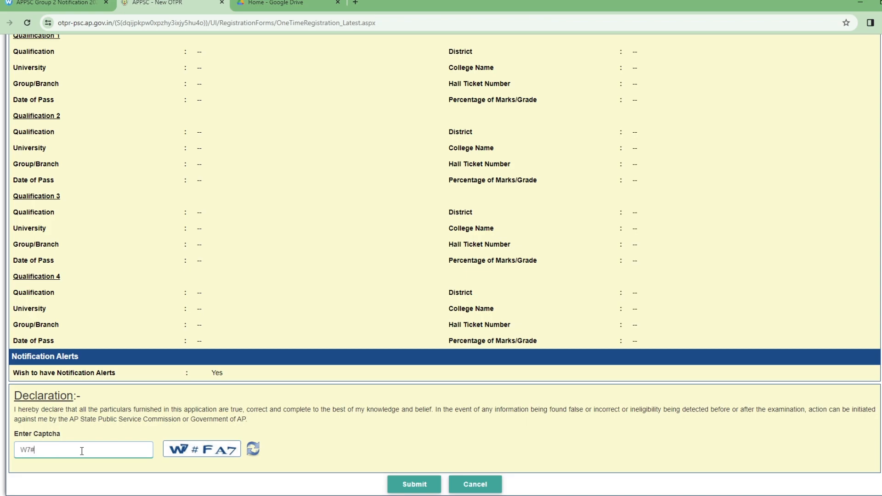
text(FA7)
click(410, 484)
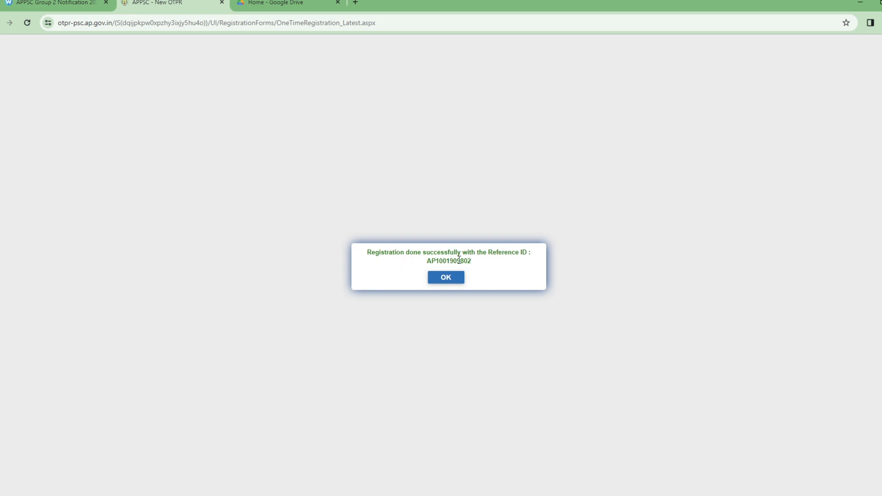
Step: Select and copy the new Reference ID from the success message
drag(426, 261, 474, 268)
click(432, 260)
drag(426, 261, 471, 265)
key(ctrl+c)
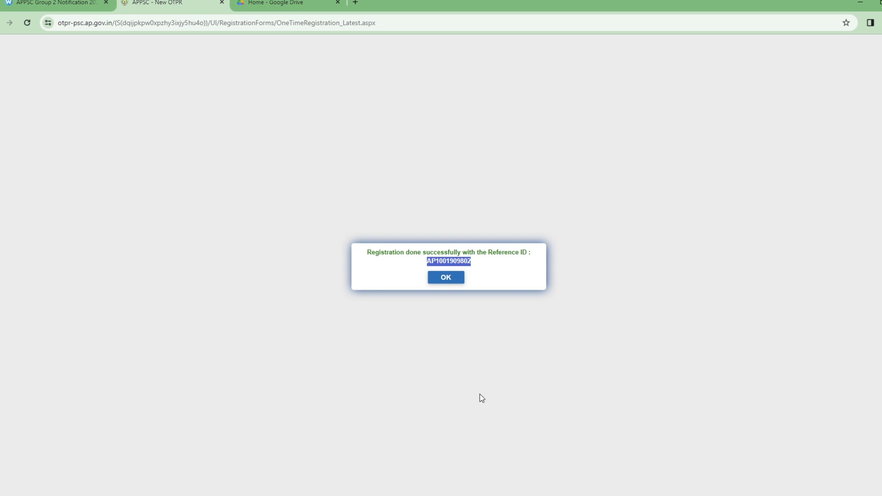
key(super)
Step: Paste the Reference ID into a Sticky Notes note, then dismiss the portal's success message
text(STICK)
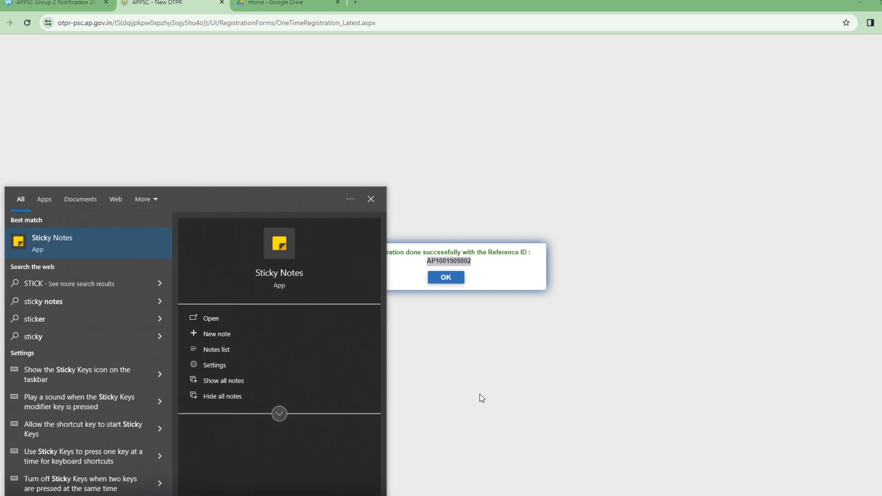
key(Return)
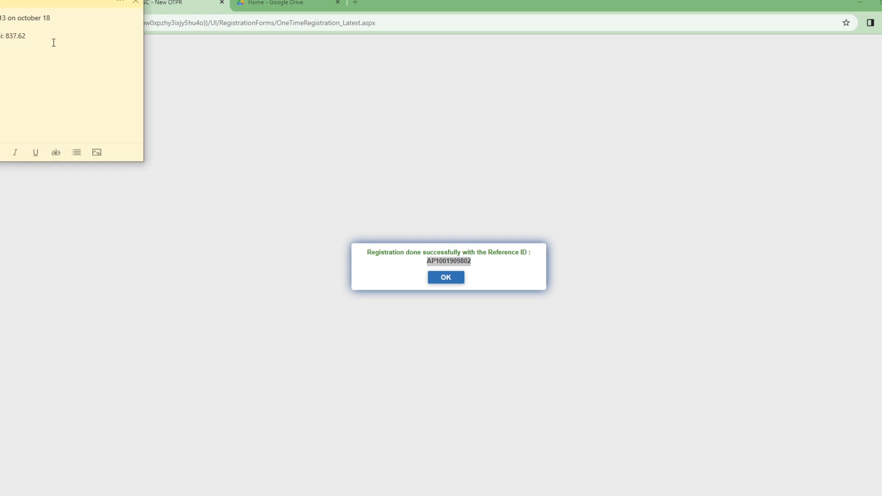
key(ctrl+v)
click(289, 159)
click(453, 278)
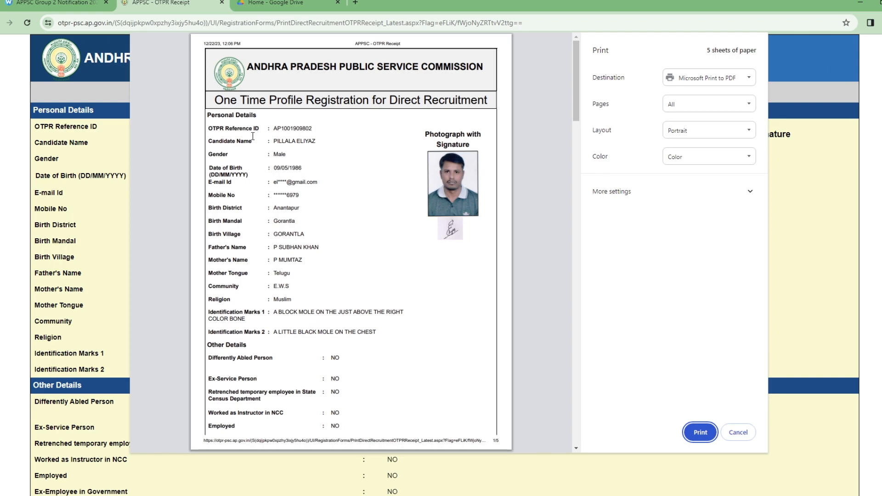
Step: Check the reference label on the receipt and scroll through the receipt
double_click(214, 128)
drag(231, 130, 264, 128)
click(298, 130)
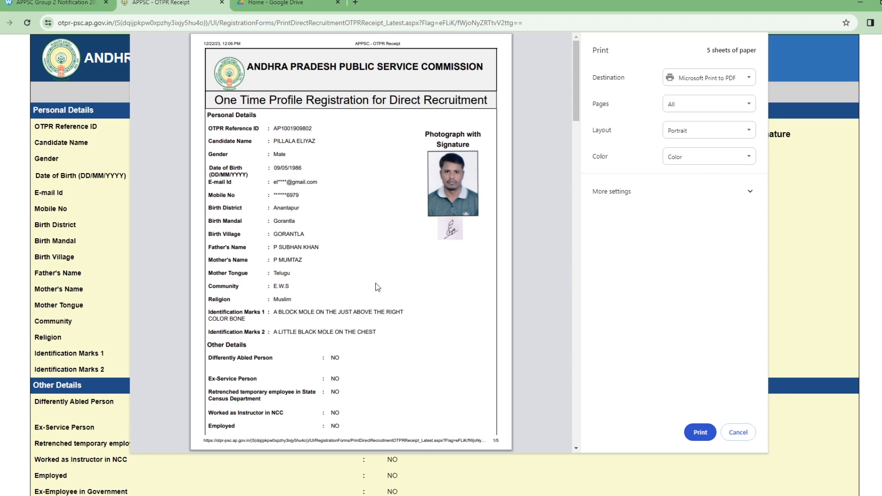
scroll(385, 324, down, 7)
scroll(385, 324, down, 20)
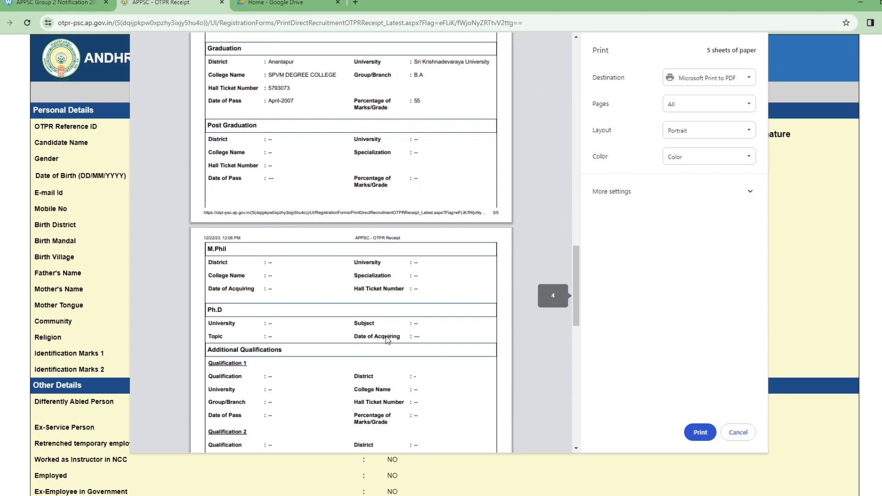
scroll(386, 339, down, 5)
scroll(386, 338, up, 20)
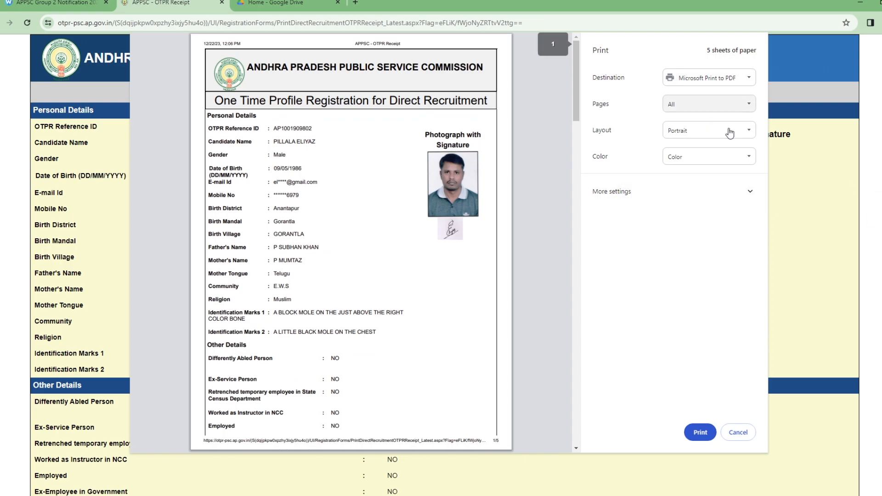
Step: Print the receipt to PDF as 'APPLICATION OF APPSC' in the Desktop APPSC folder
click(701, 433)
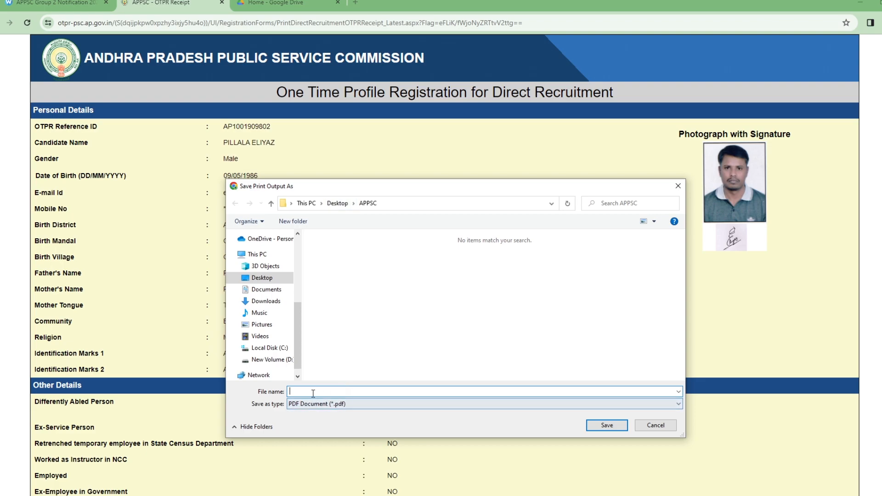
text(APPLICATION OF APPSC)
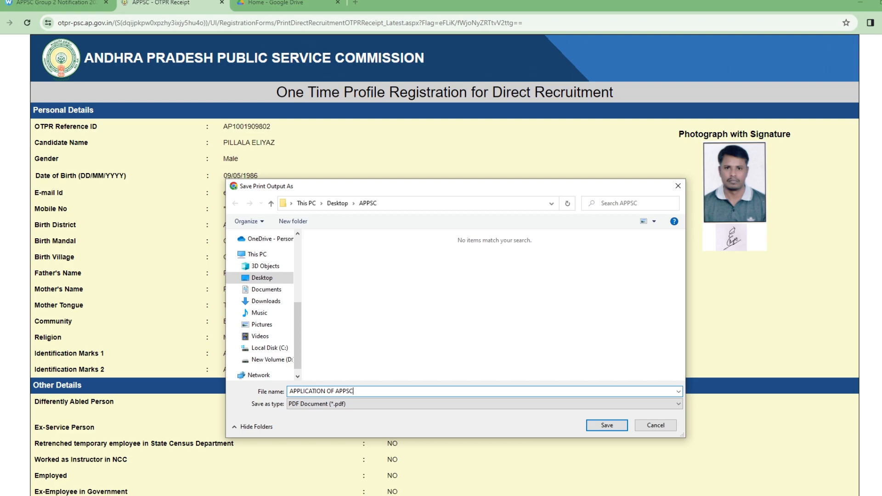
click(607, 425)
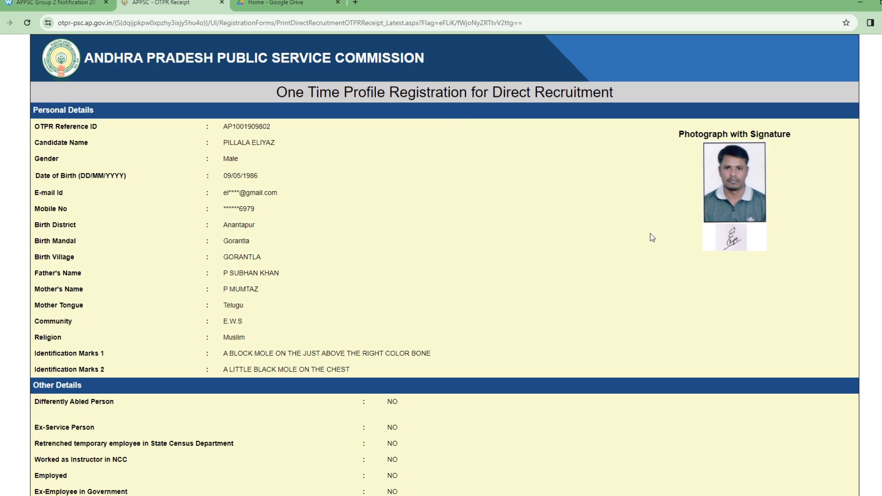
Step: Go back to the APPSC home page and follow the Group-II Services application link
scroll(600, 314, down, 15)
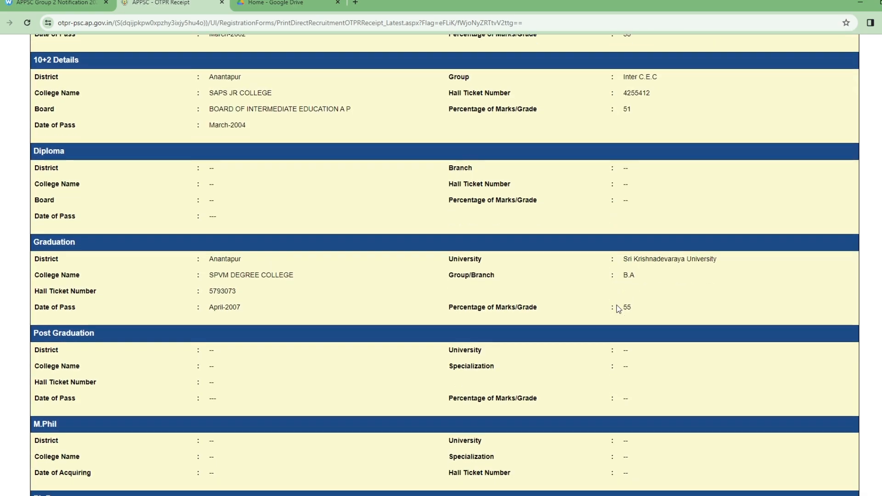
scroll(616, 305, down, 10)
click(443, 483)
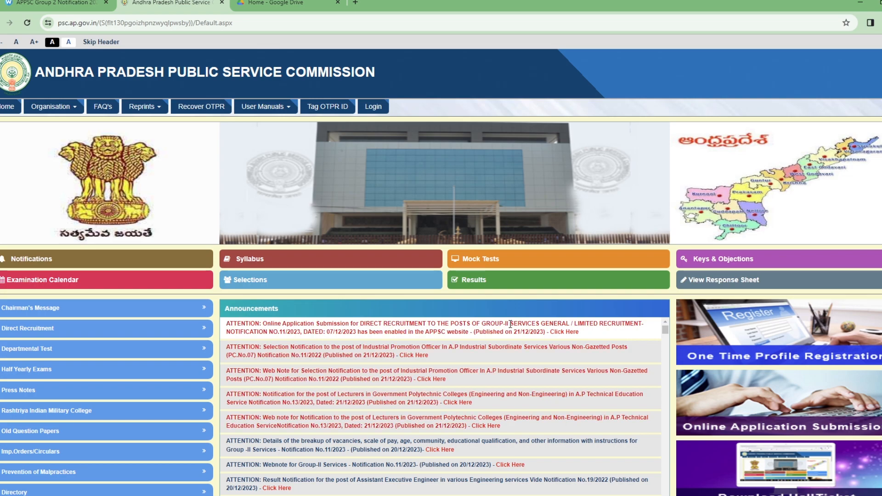
drag(504, 326, 569, 325)
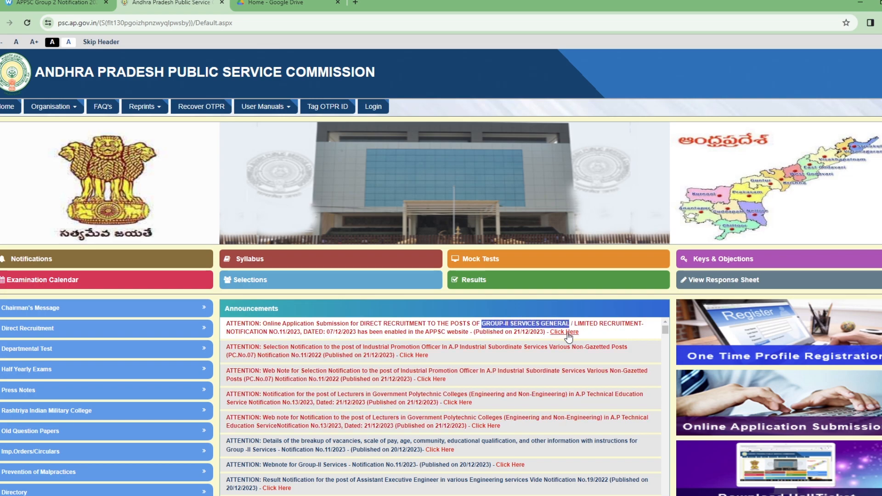
click(568, 332)
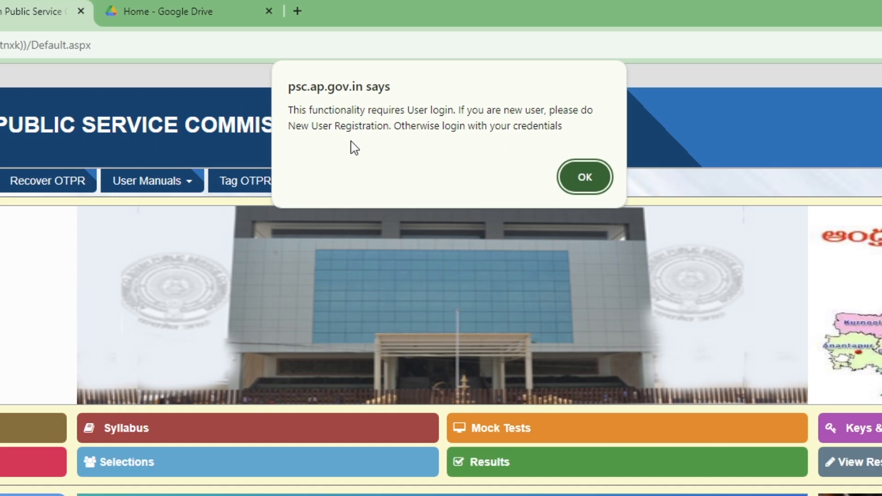
Step: Dismiss the login notice and paste the OTPR ID from Sticky Notes into User ID
click(586, 177)
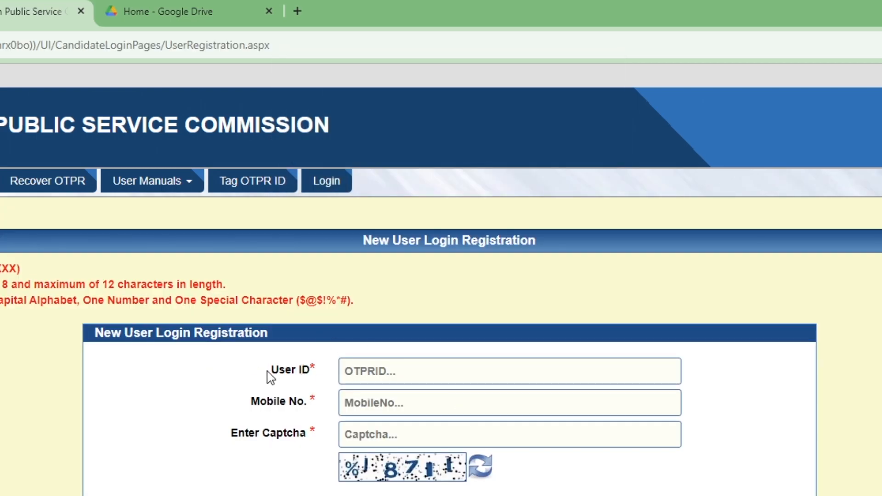
drag(270, 373, 301, 372)
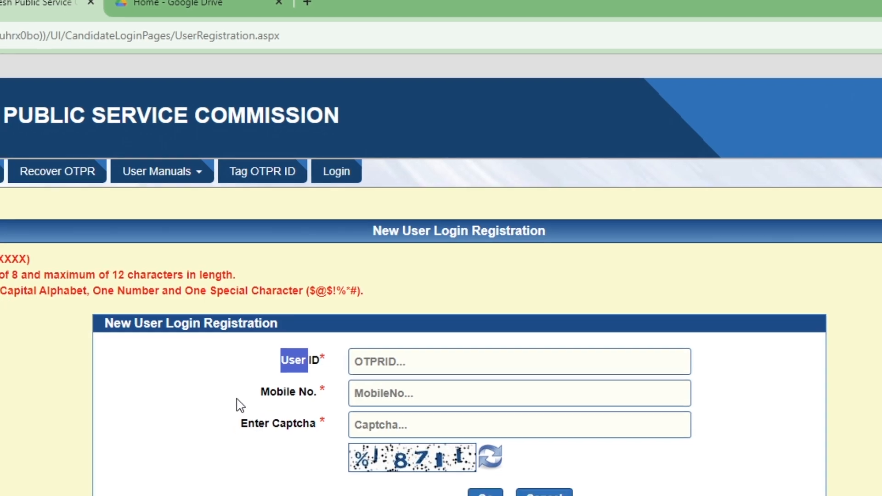
click(229, 415)
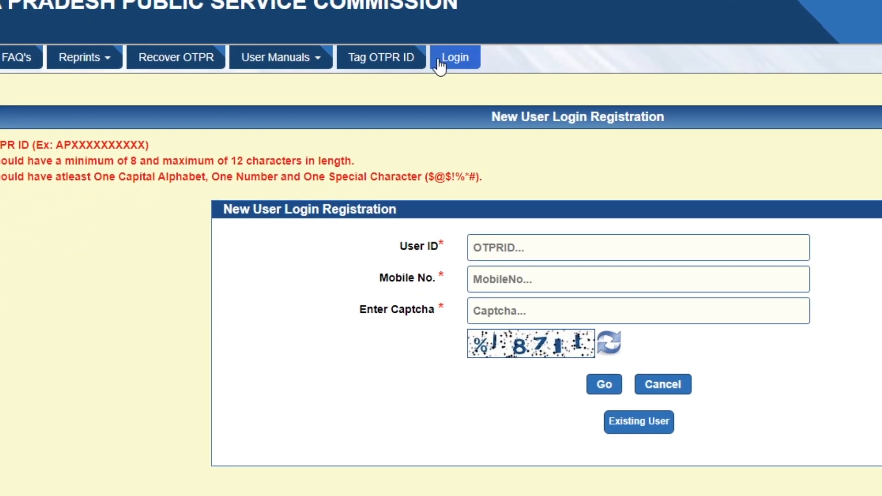
click(505, 247)
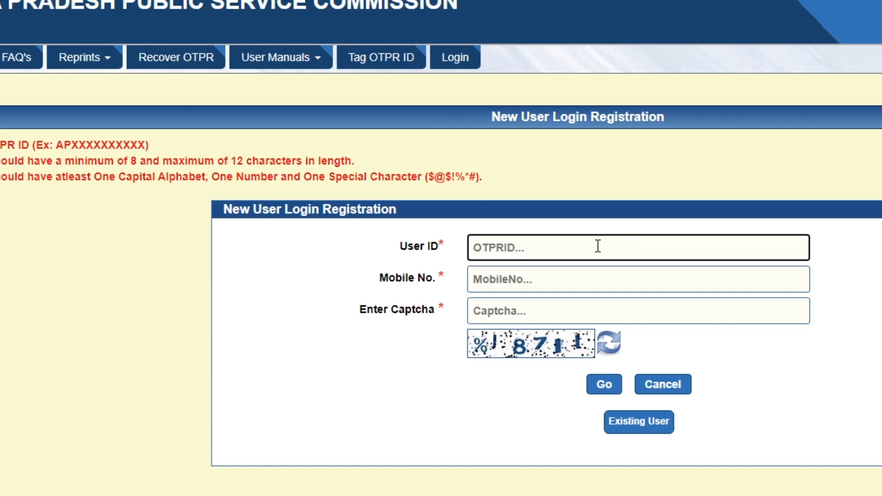
key(alt+Tab)
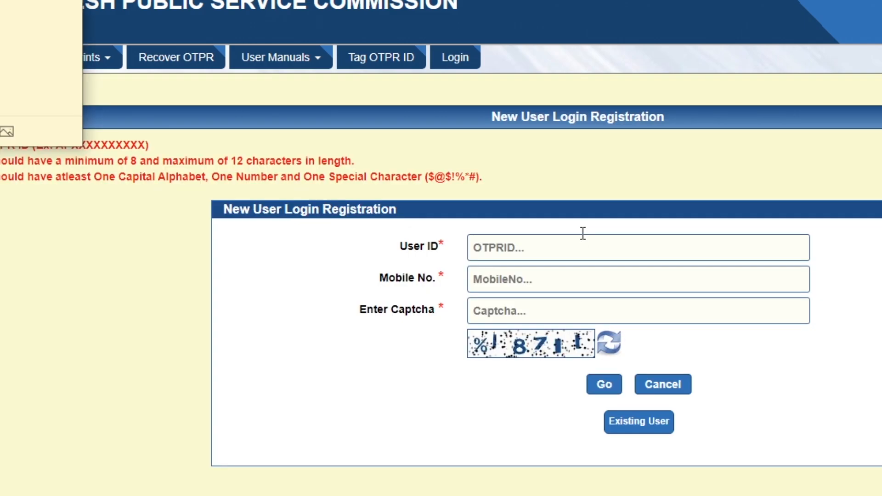
click(513, 251)
key(ctrl+v)
Step: Choose the saved mobile number, enter the captcha and submit for verification
click(512, 280)
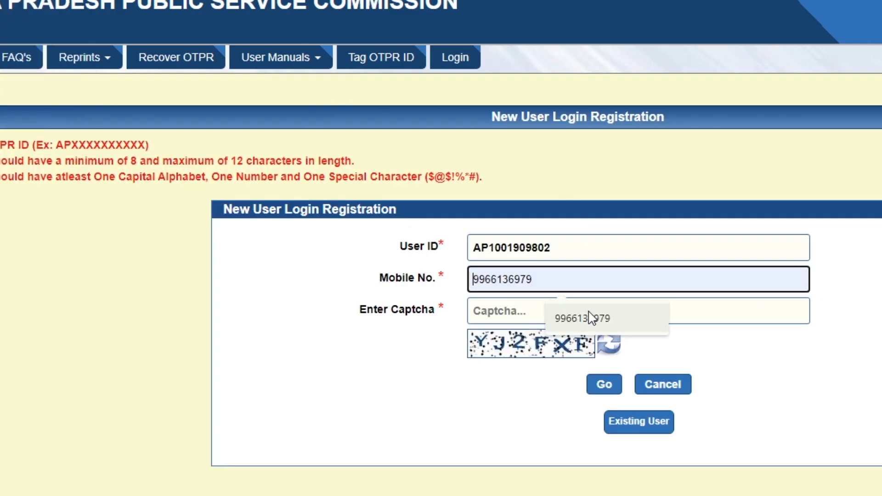
click(593, 318)
click(507, 310)
text(YJ2FXF)
click(601, 385)
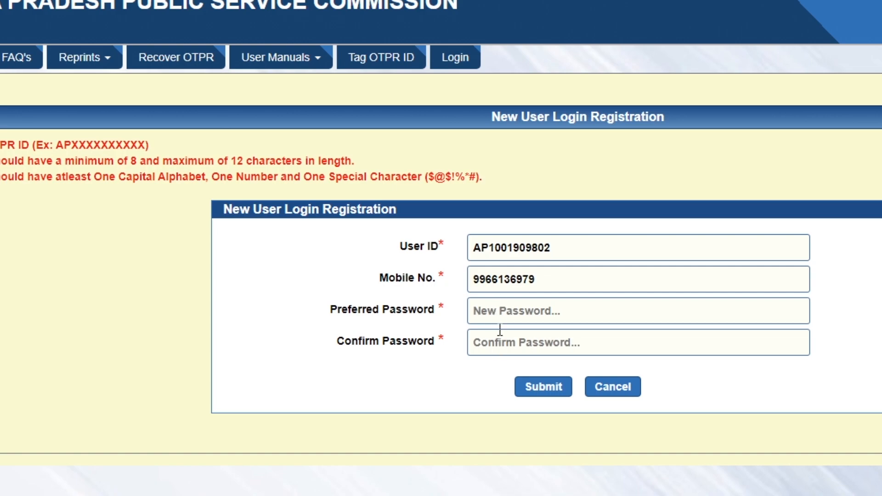
Step: Enter the new password in Preferred Password and Confirm Password, then submit it
click(493, 309)
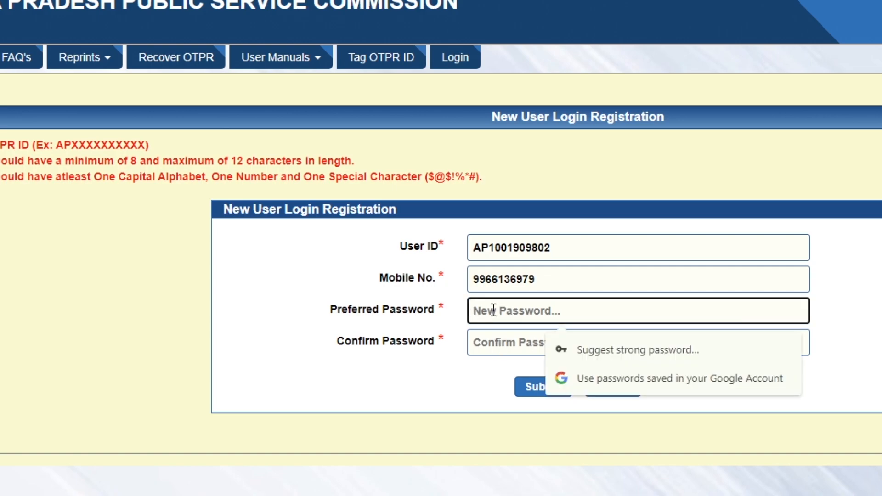
click(489, 342)
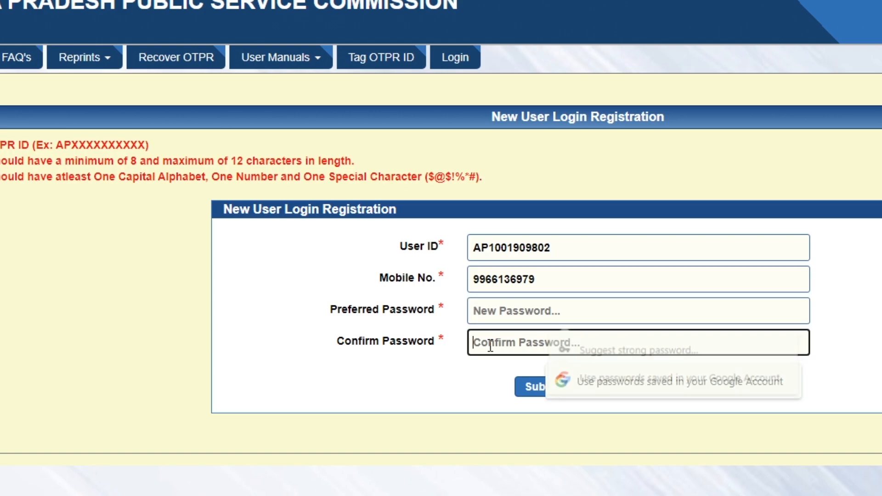
click(455, 370)
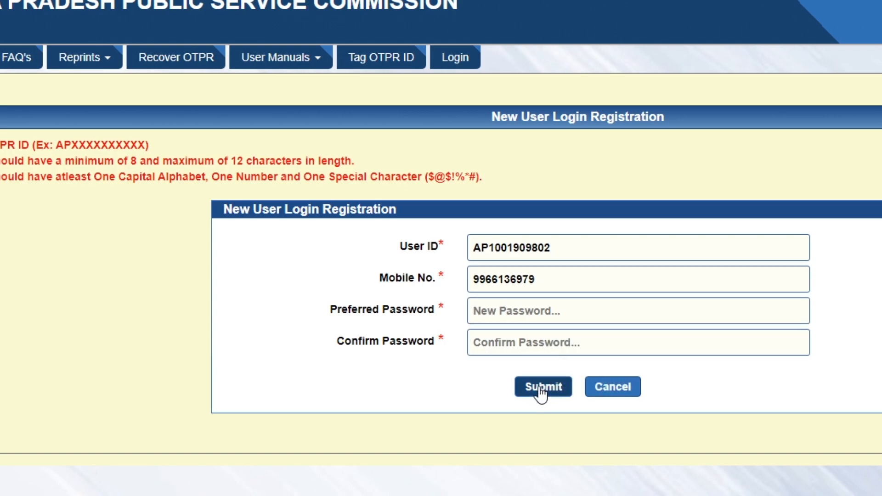
click(503, 315)
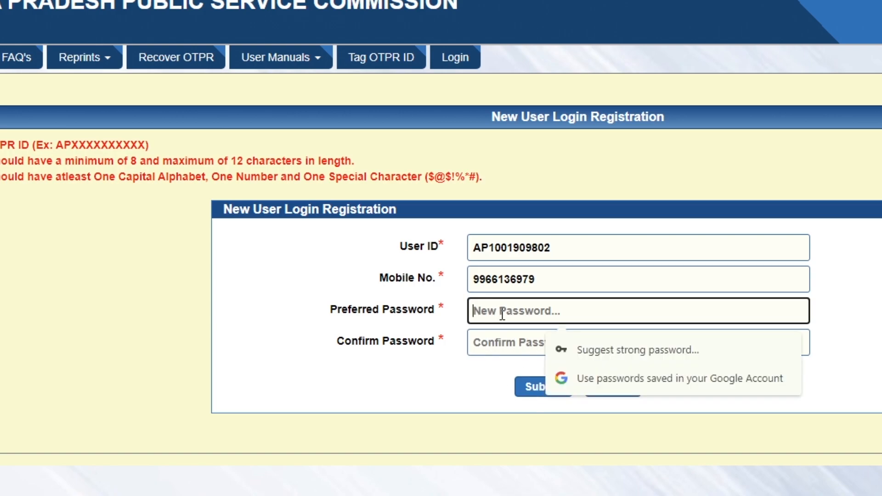
text(•)
drag(485, 309, 360, 309)
text(•)
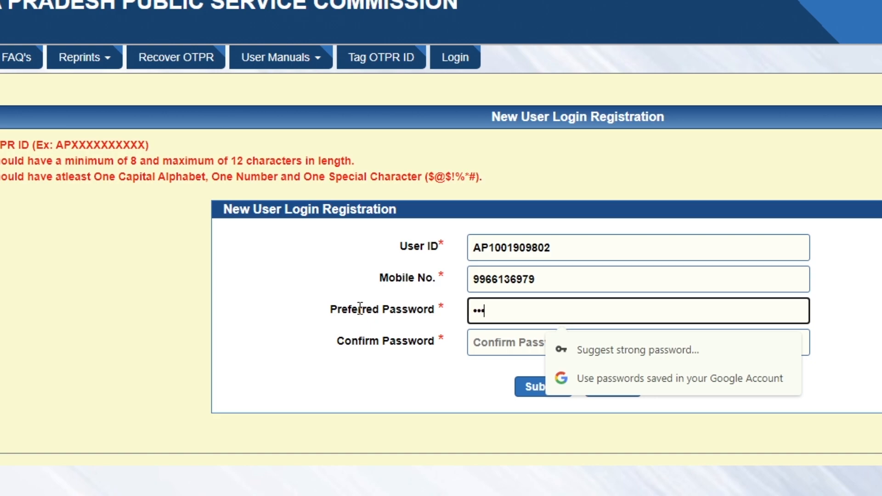
key(BackSpace)
key(BackSpace)
key(BackSpace)
key(BackSpace)
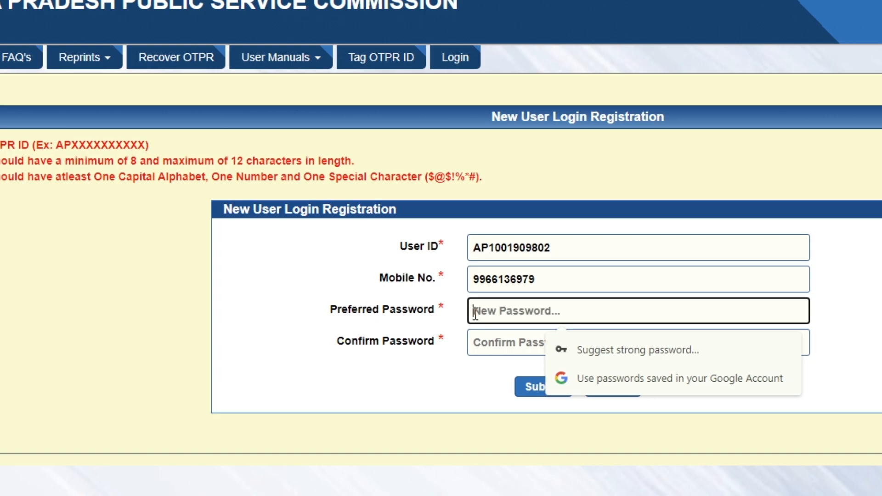
text(••••••)
key(Tab)
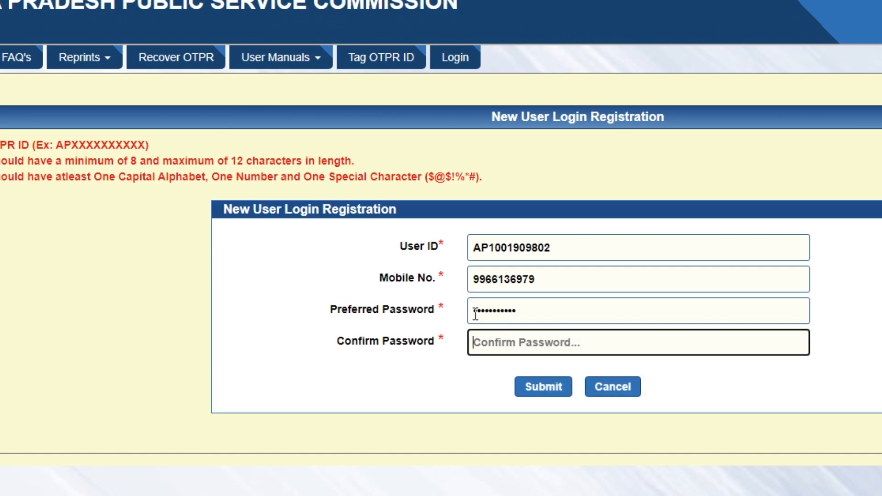
text(••••••)
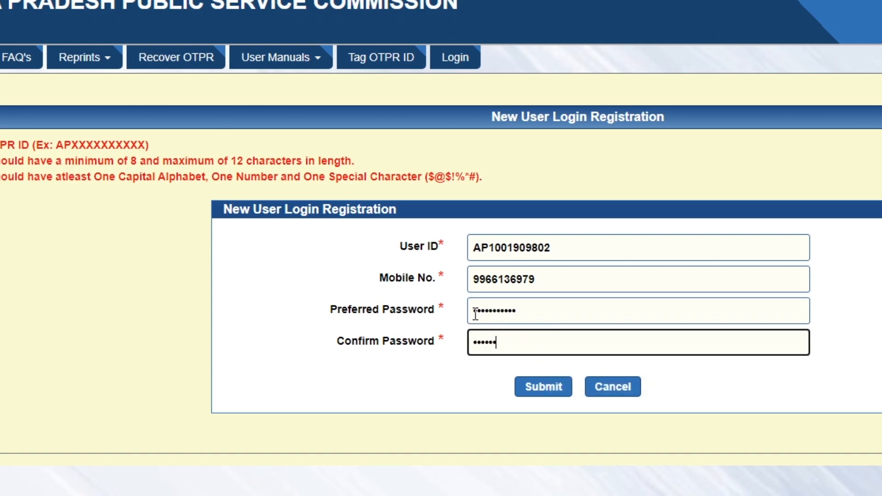
text(••••)
key(Tab)
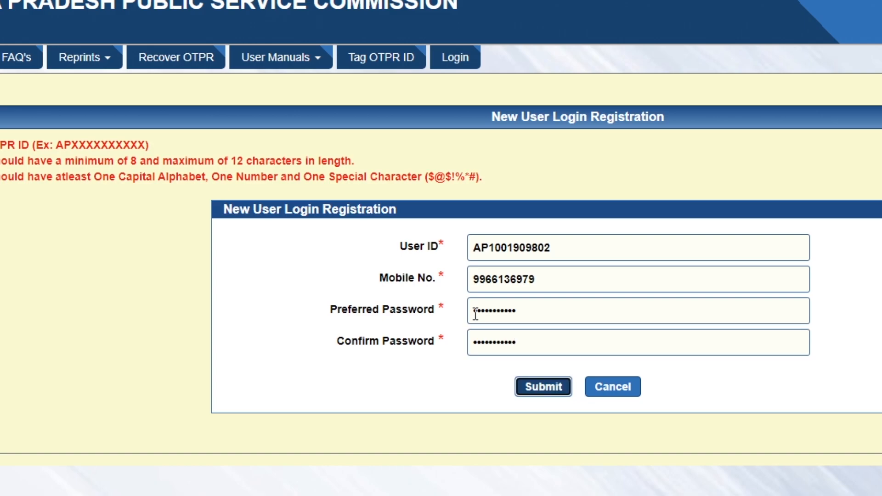
click(543, 388)
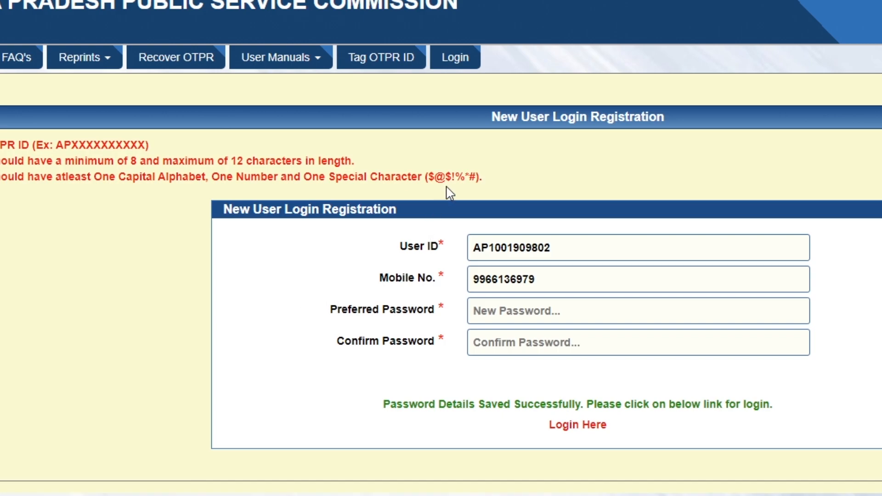
Step: Dismiss the saved-password suggestion and follow 'Login Here' to the User Login page's User ID field
drag(430, 177, 493, 187)
click(493, 187)
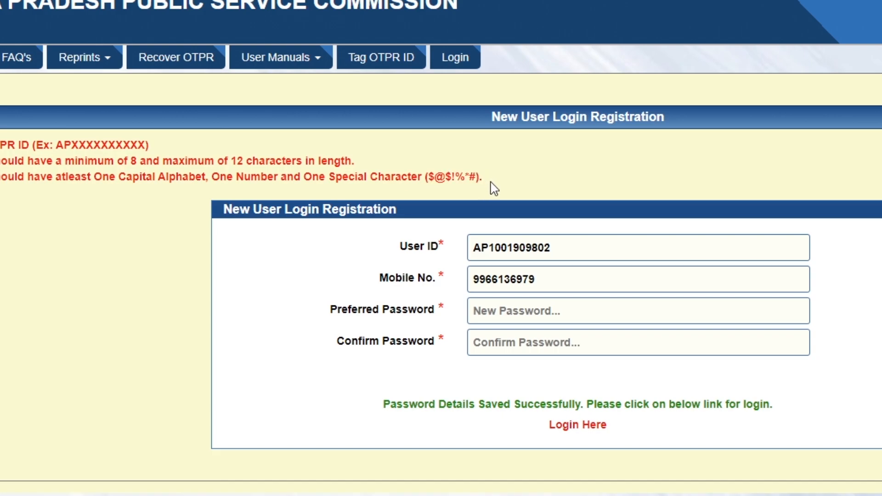
click(499, 311)
click(471, 393)
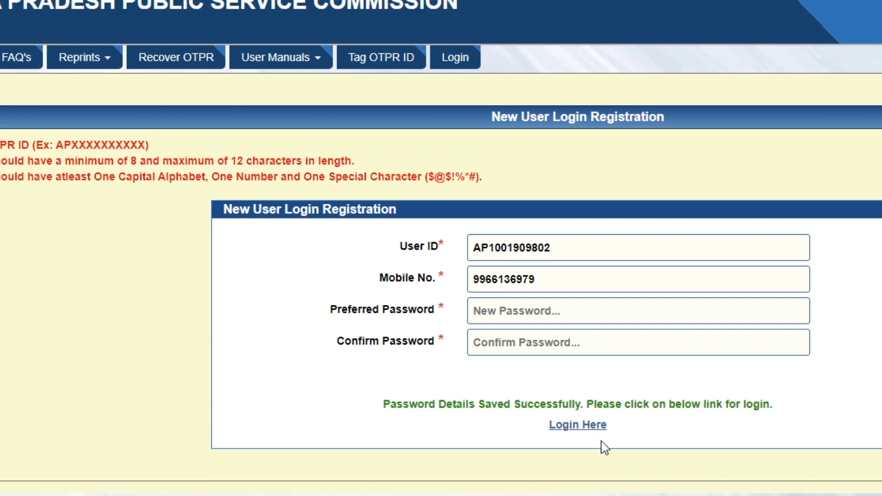
click(569, 425)
click(501, 250)
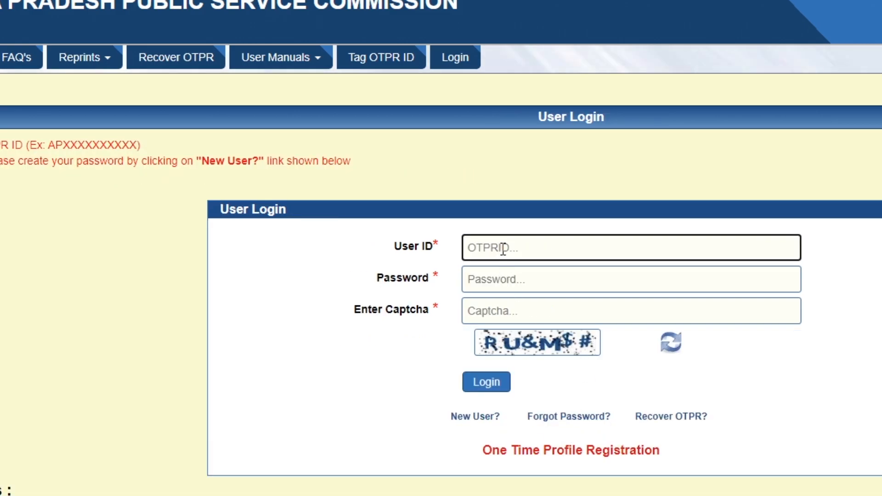
Step: Paste the OTPR ID as User ID, enter the new password and the captcha code, then log in
key(ctrl+v)
click(499, 284)
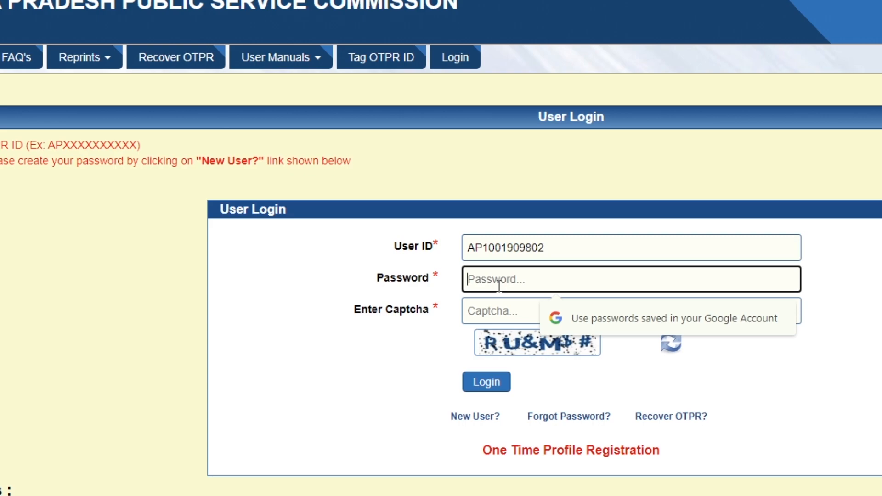
text(a)
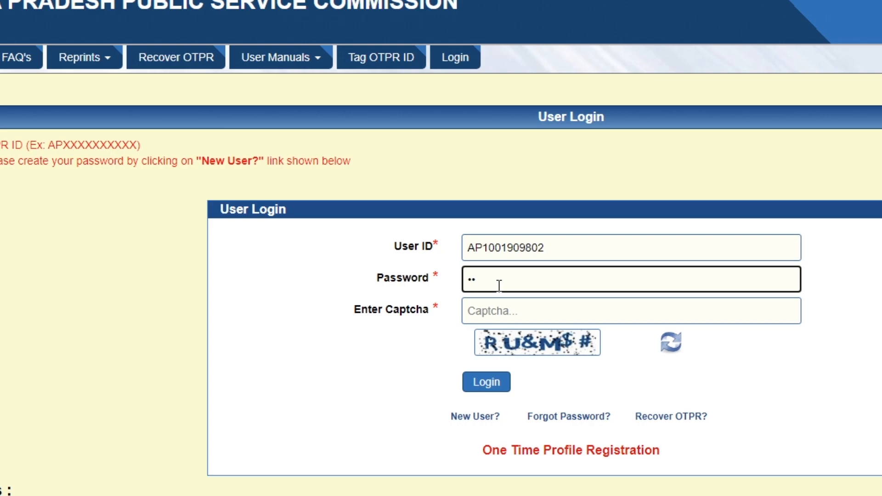
text(aaaaaa)
key(ctrl+v)
key(Tab)
text(E)
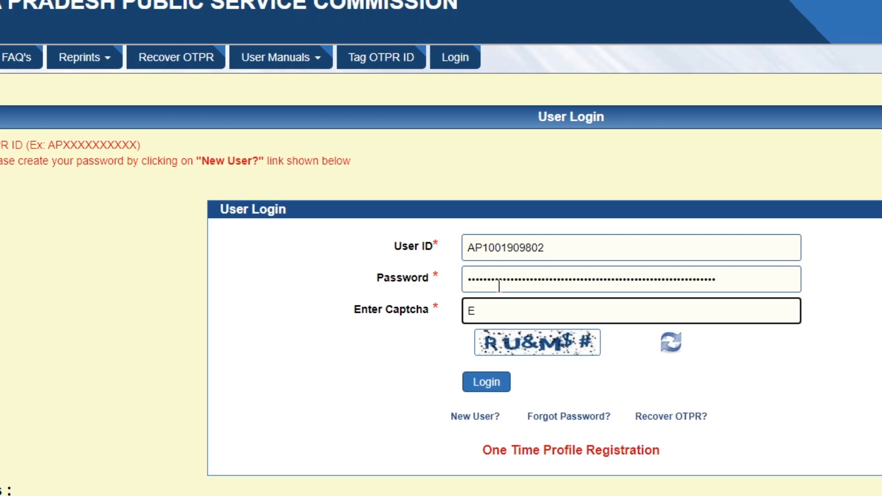
key(BackSpace)
text(RU&M$#)
click(488, 383)
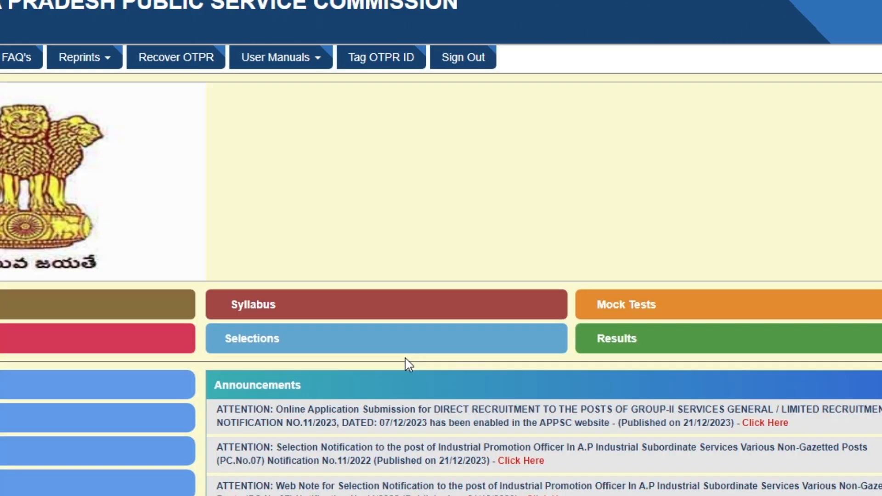